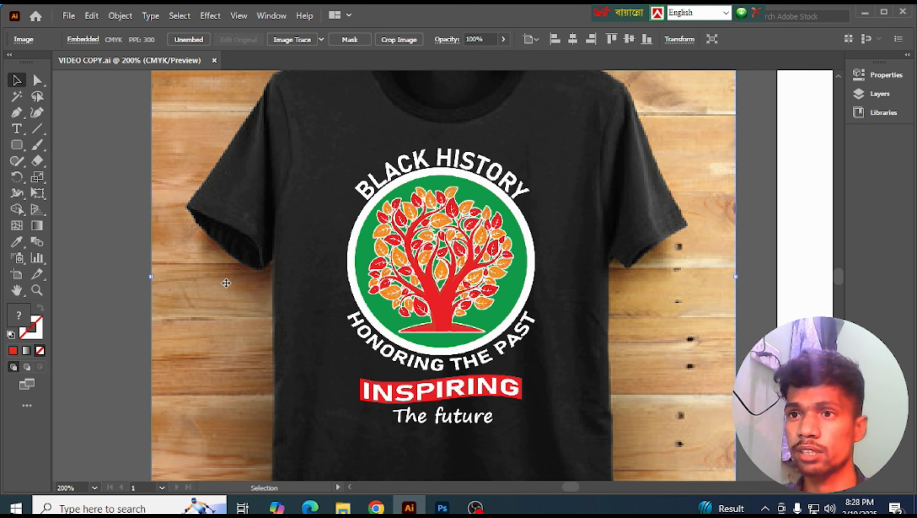
Switch to Photoshop and convert the tree illustration's locked background into an editable layer.
key(ctrl+1)
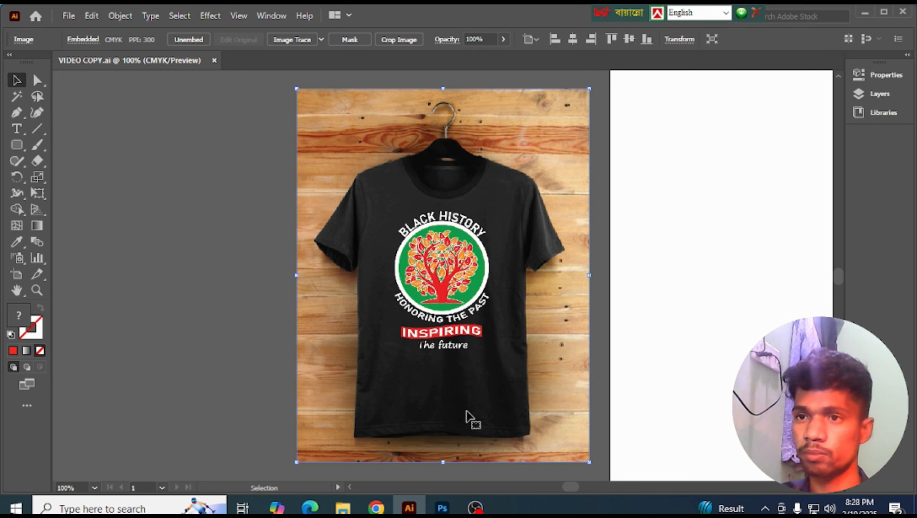
click(442, 508)
scroll(389, 311, down, 2)
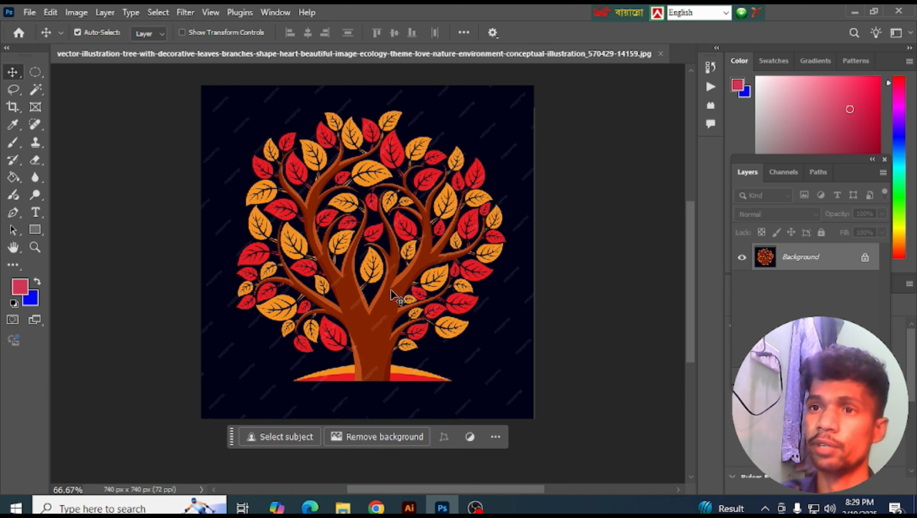
scroll(393, 294, up, 2)
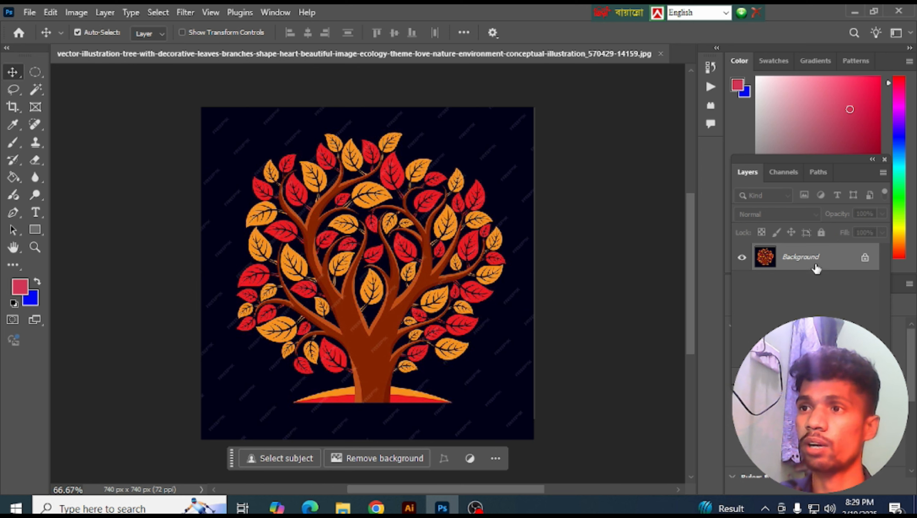
key(ctrl+0)
alt+double_click(816, 261)
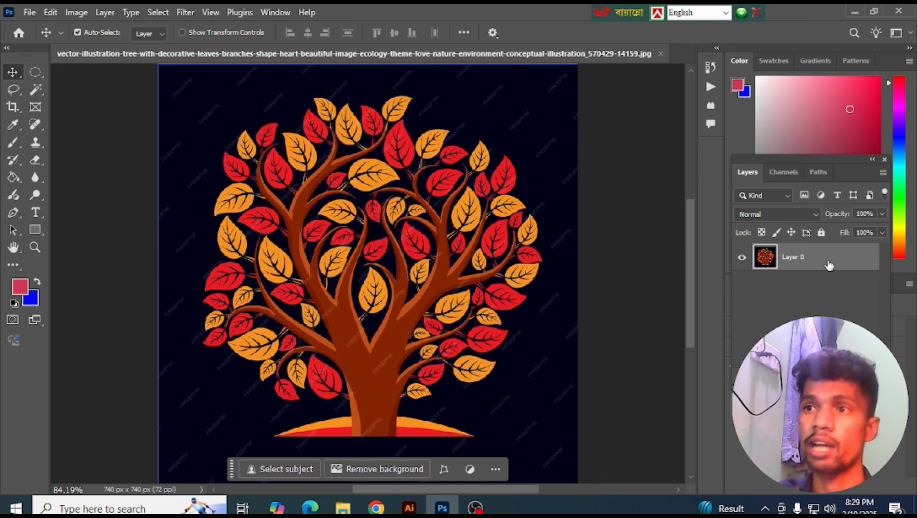
Adjust the Levels of the Red channel to black input 55, midtone 9.99 and white input 246.
click(790, 174)
click(778, 223)
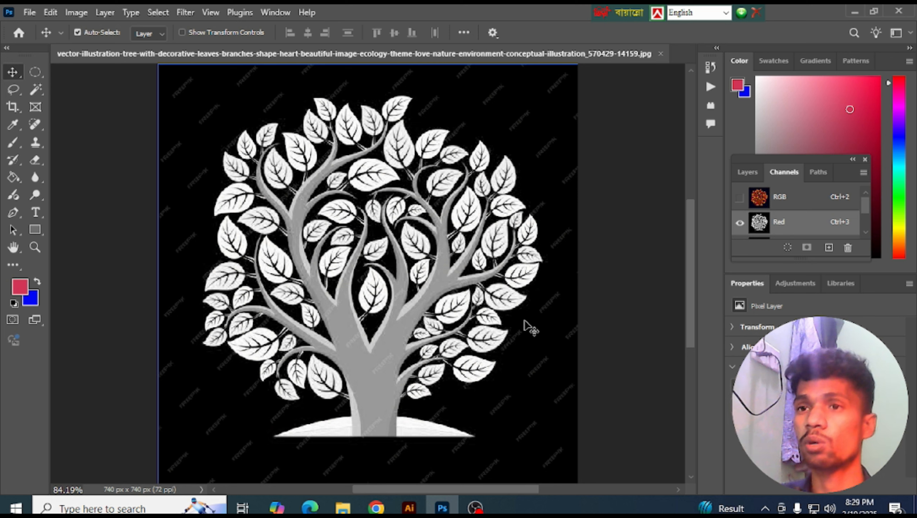
key(ctrl+l)
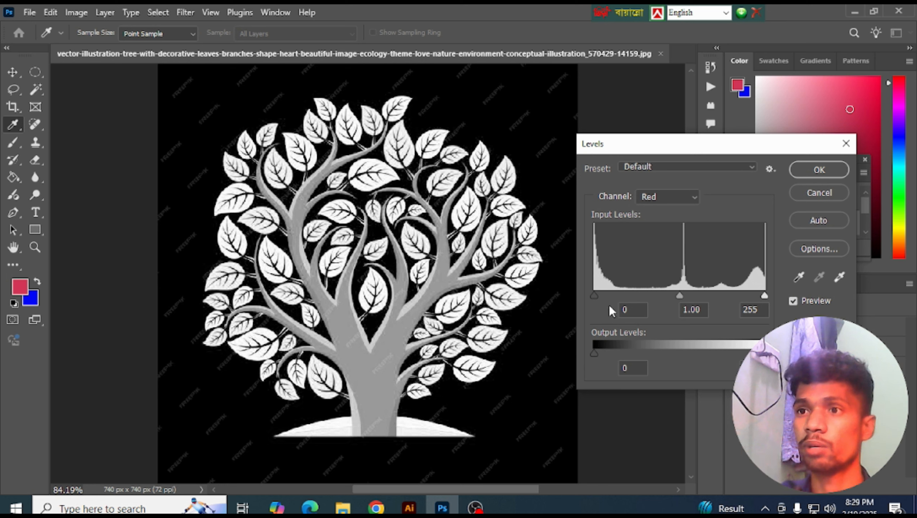
drag(595, 296, 615, 295)
drag(692, 295, 625, 292)
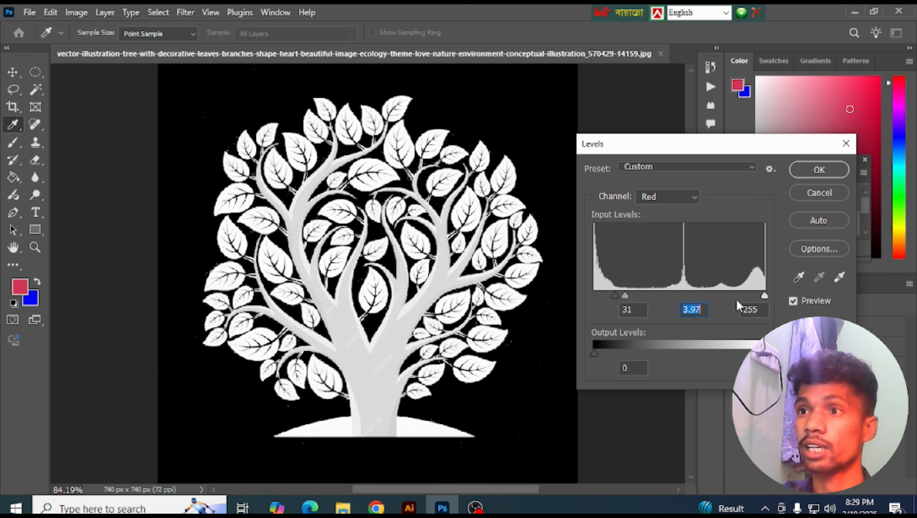
mouse_move(765, 297)
mouse_down()
mouse_move(697, 295)
mouse_move(759, 295)
mouse_up()
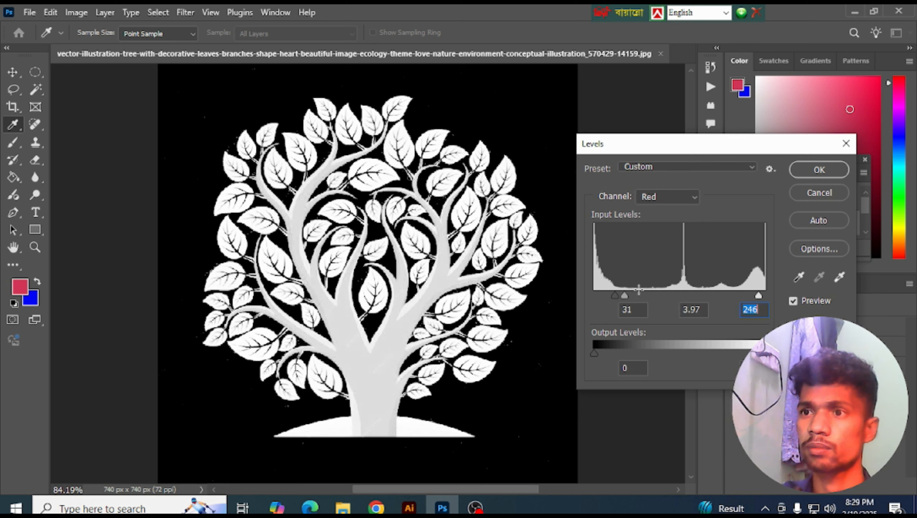
mouse_move(624, 294)
mouse_down()
mouse_move(598, 294)
mouse_move(660, 297)
mouse_move(624, 294)
mouse_up()
key(Tab)
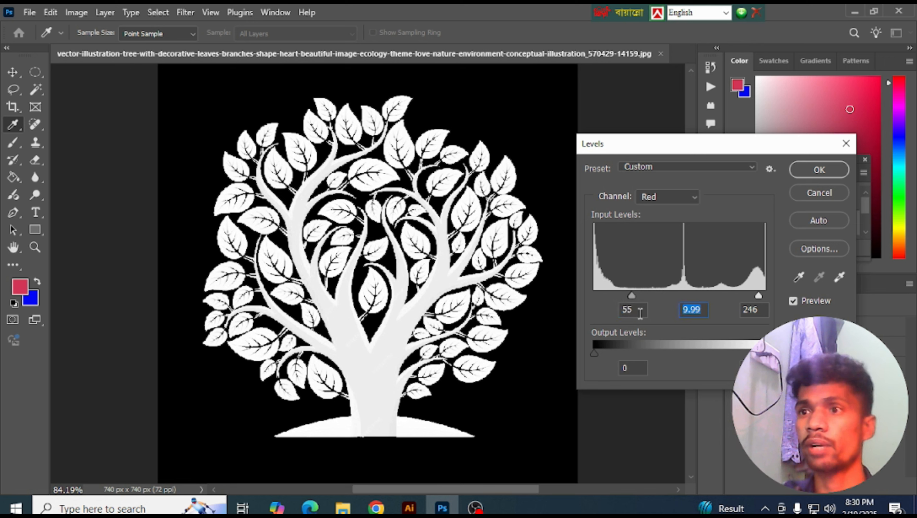
click(821, 172)
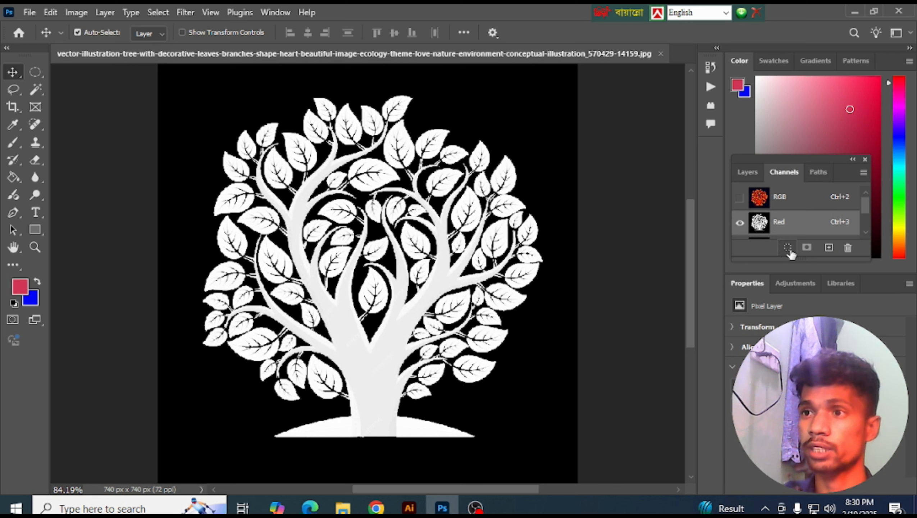
Load the Red channel as a selection, mask the tree layer with it and apply the mask permanently.
click(788, 248)
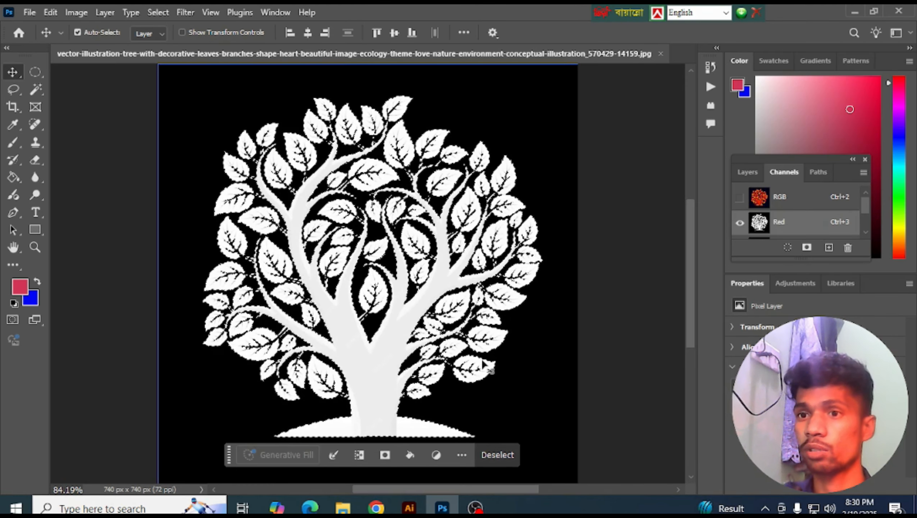
click(385, 455)
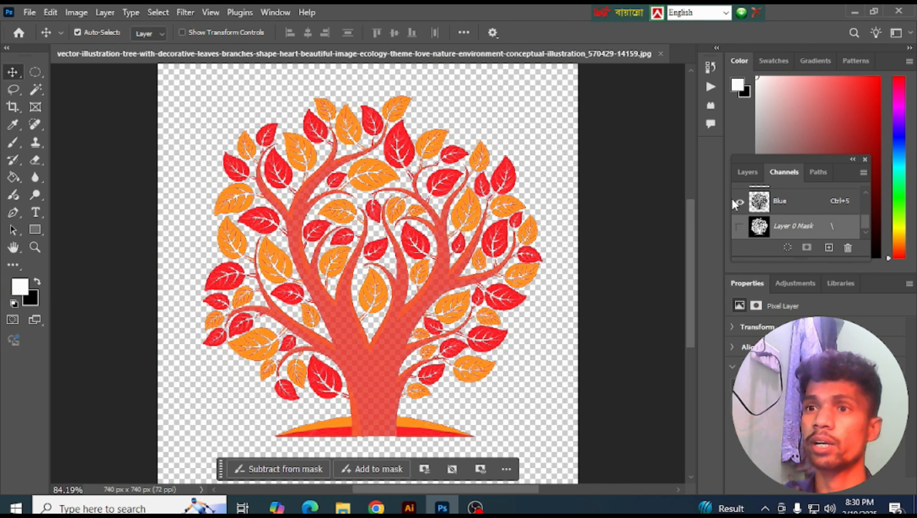
click(754, 176)
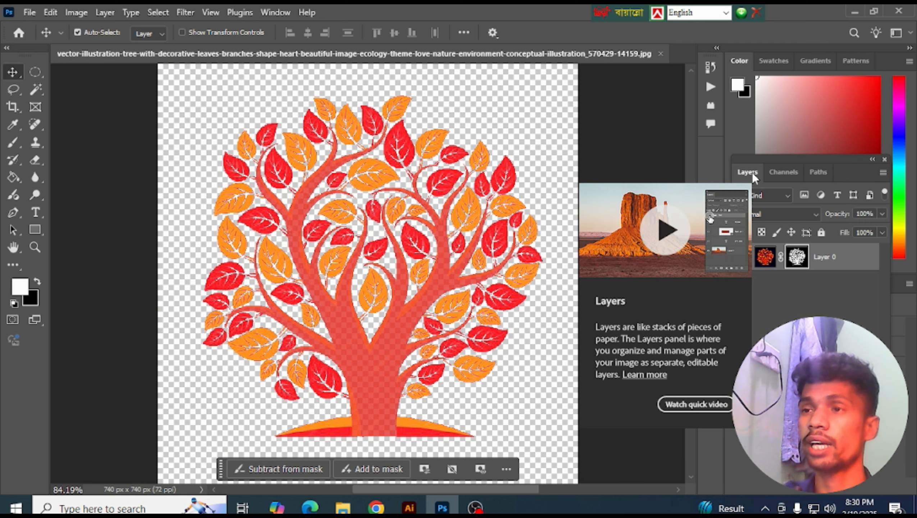
right_click(796, 258)
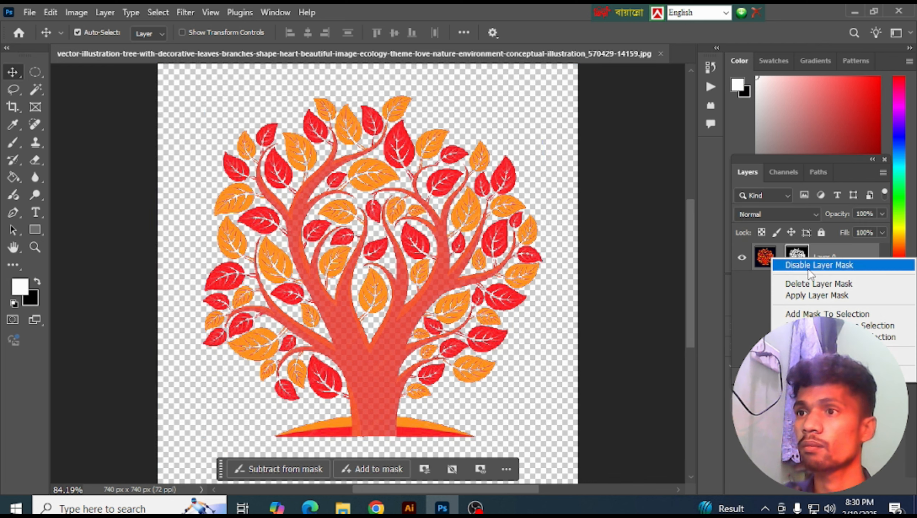
click(831, 295)
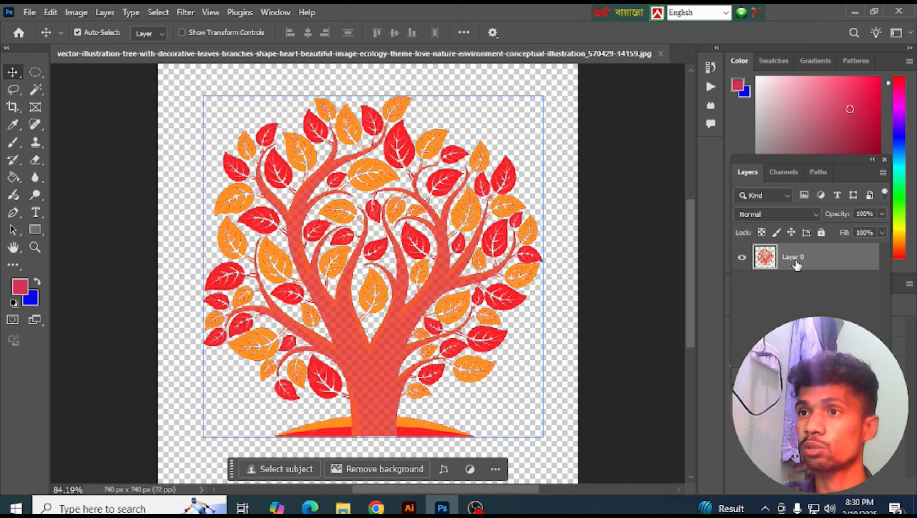
Duplicate the cut-out tree layer and hide the copy.
key(ctrl+j)
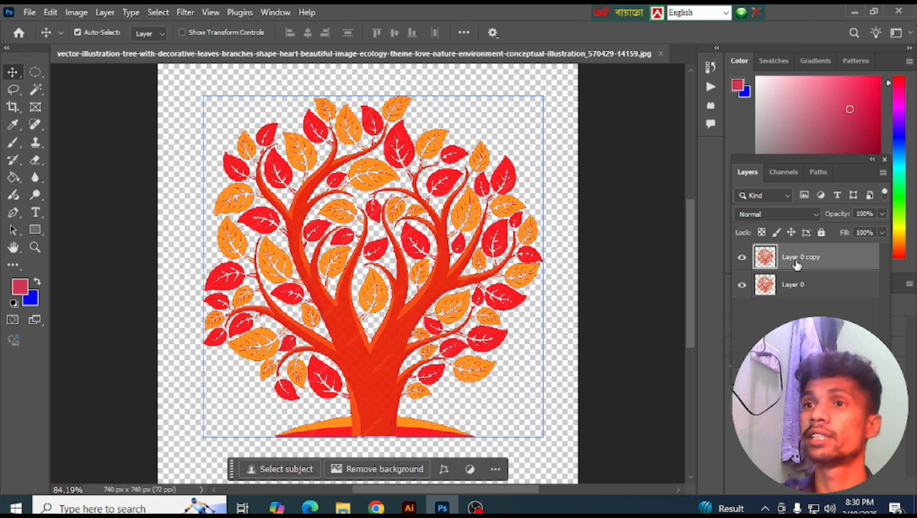
click(742, 258)
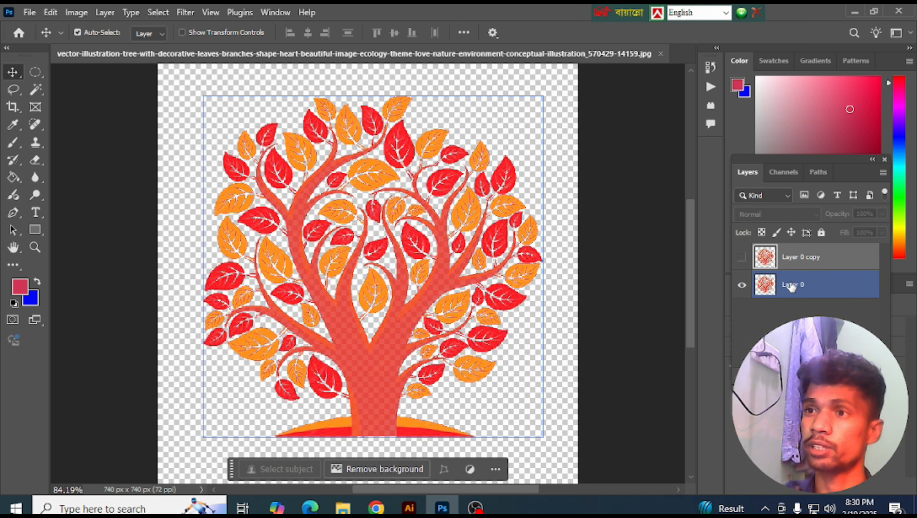
Fill the whole canvas of the original lower layer with white (ffffff), then clear the selection.
click(791, 286)
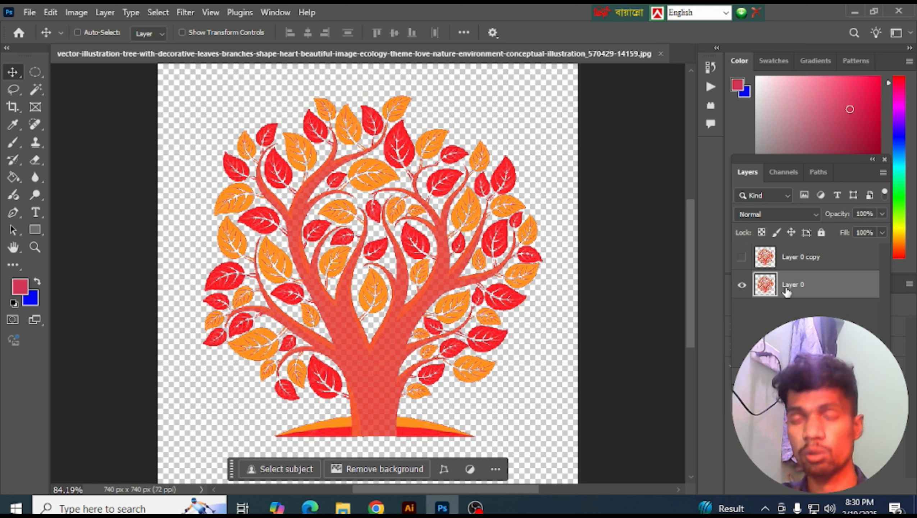
key(ctrl+a)
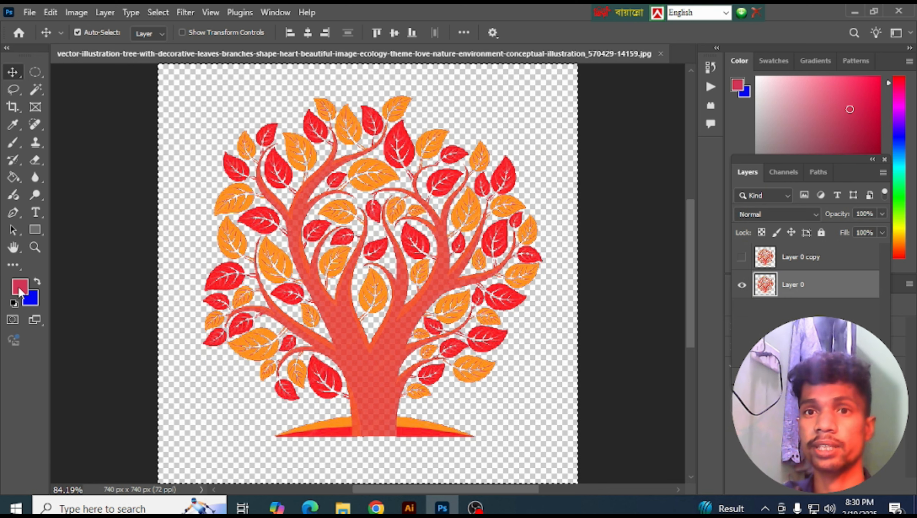
click(20, 287)
double_click(519, 311)
text(ffffff)
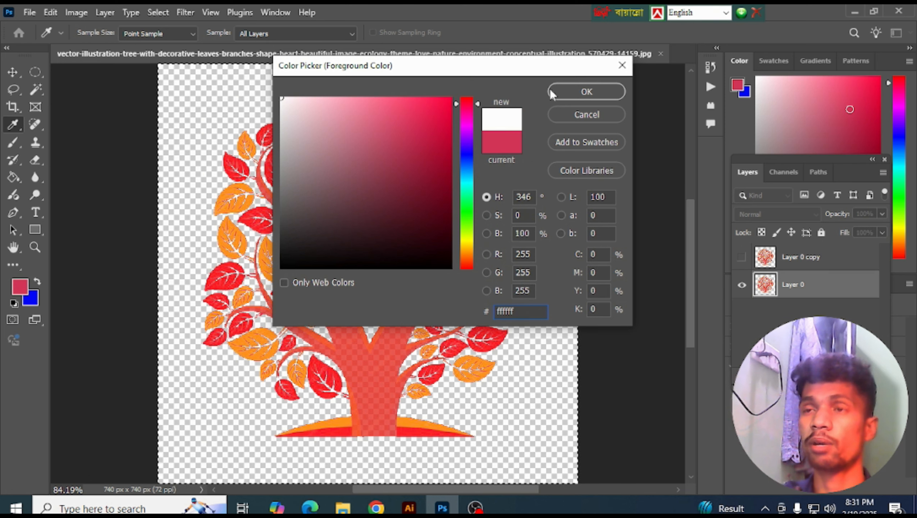
click(595, 93)
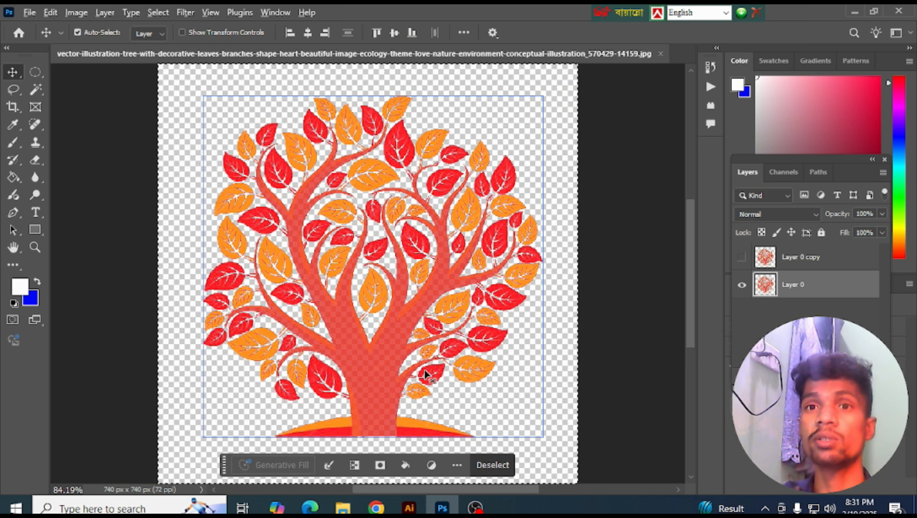
key(alt+BackSpace)
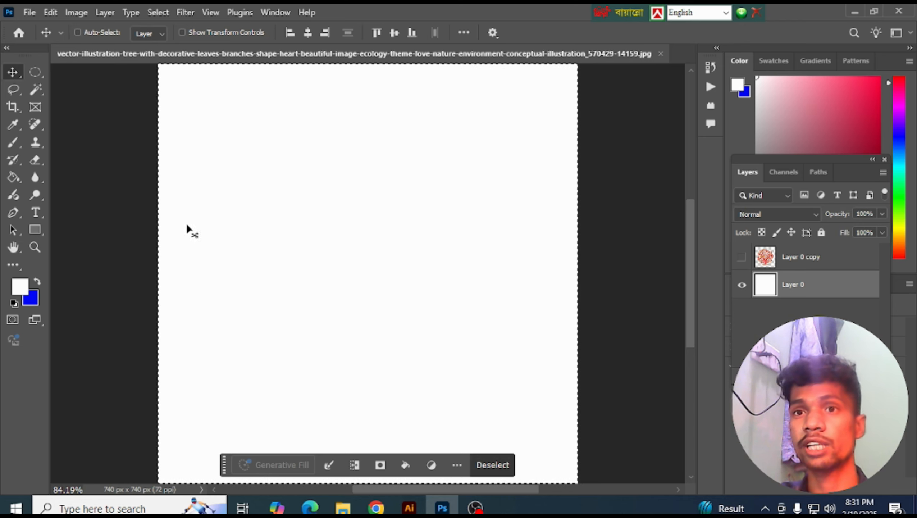
key(ctrl+d)
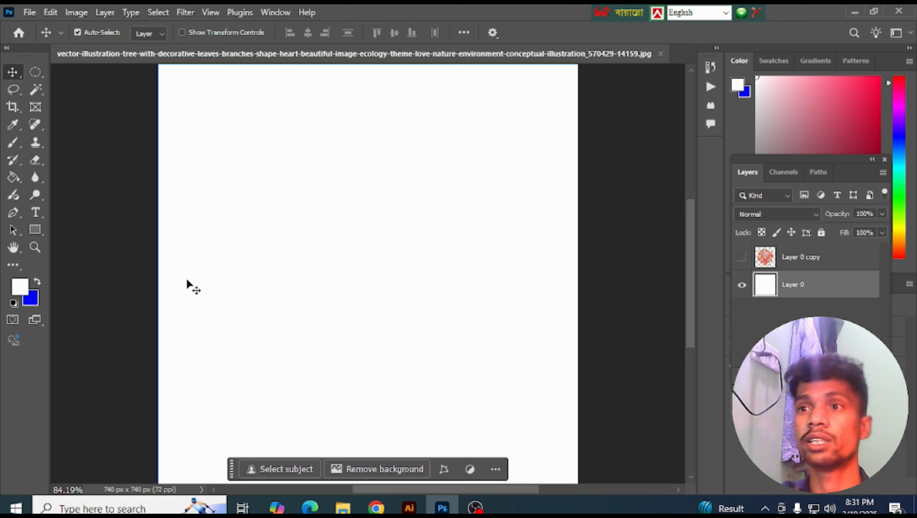
Show the duplicate tree layer and recolor its trunk crimson red with the Paint Bucket Tool.
click(777, 260)
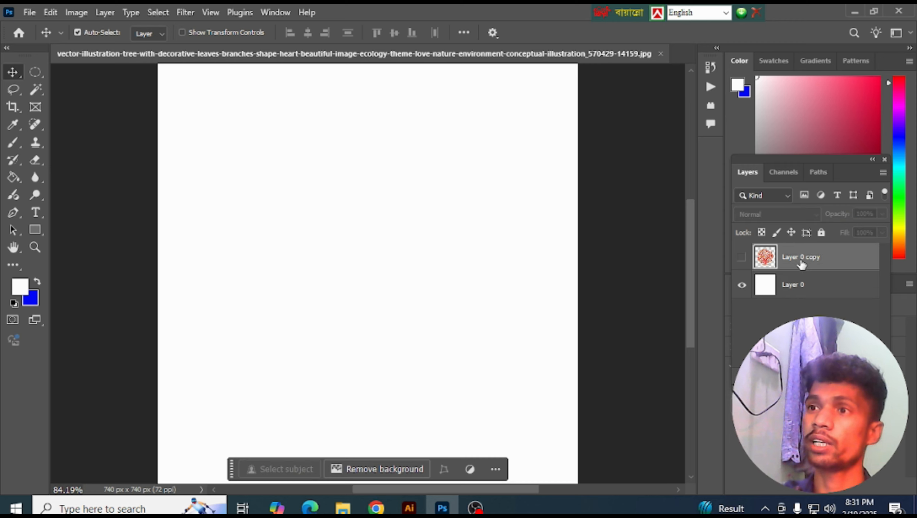
click(742, 258)
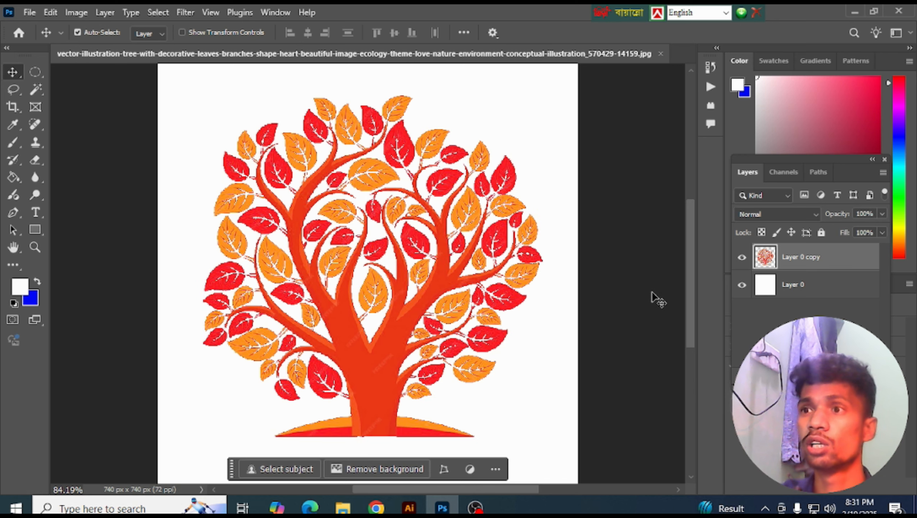
click(13, 177)
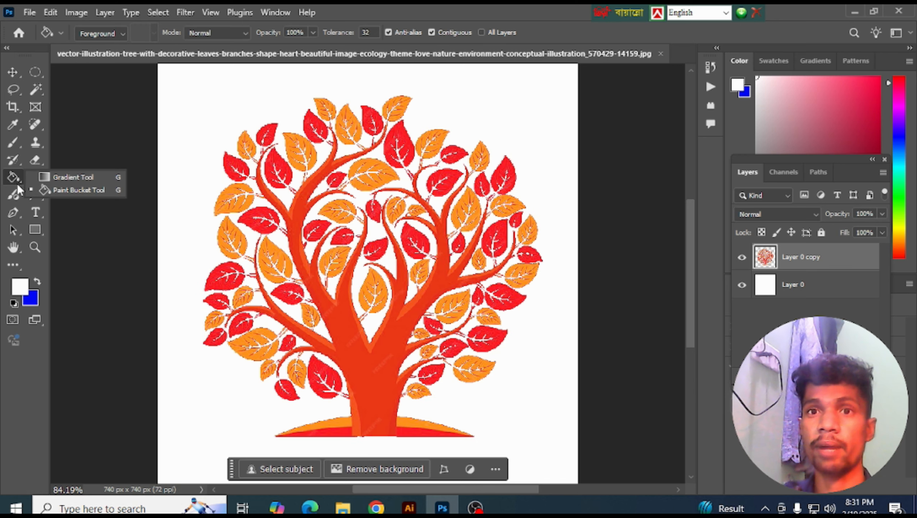
click(63, 191)
mouse_move(872, 109)
mouse_down()
mouse_move(865, 103)
mouse_move(870, 87)
mouse_up()
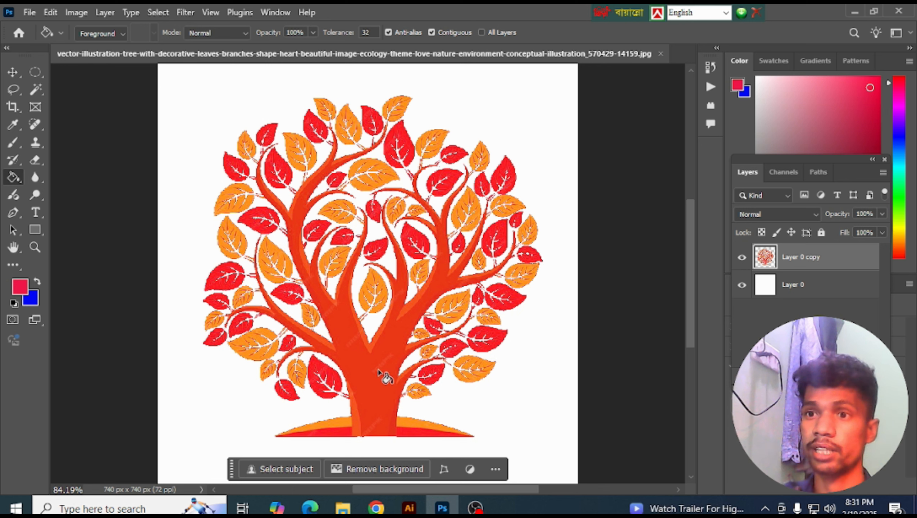
click(379, 371)
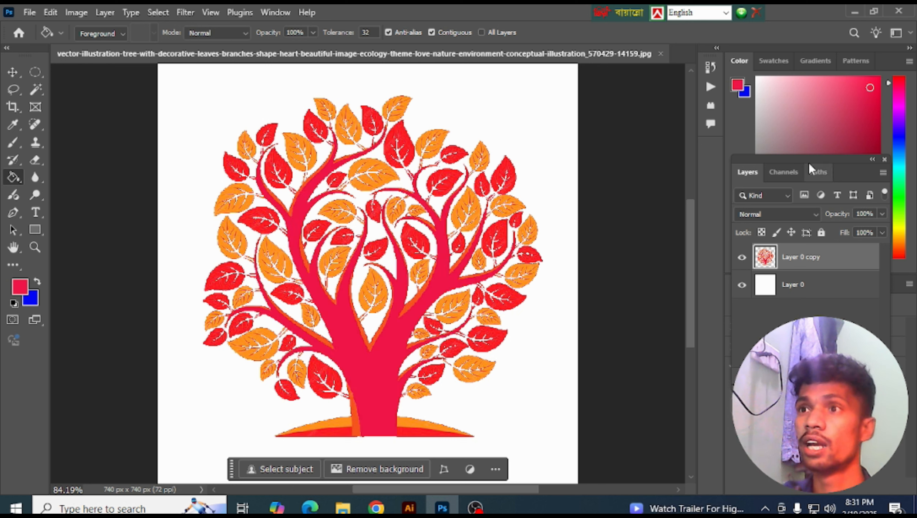
Choose a medium blue foreground color and fill parts of three orange leaves along the tree's right side.
click(901, 139)
drag(862, 111, 841, 97)
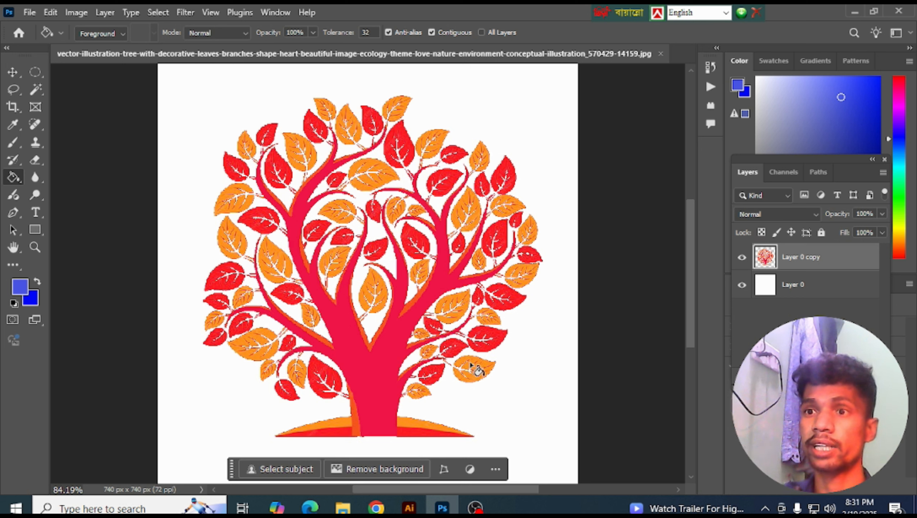
click(476, 365)
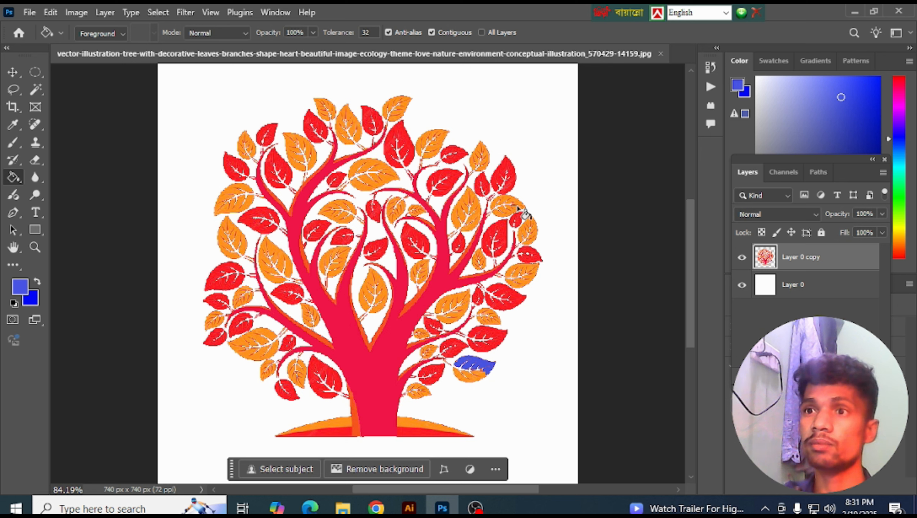
click(515, 212)
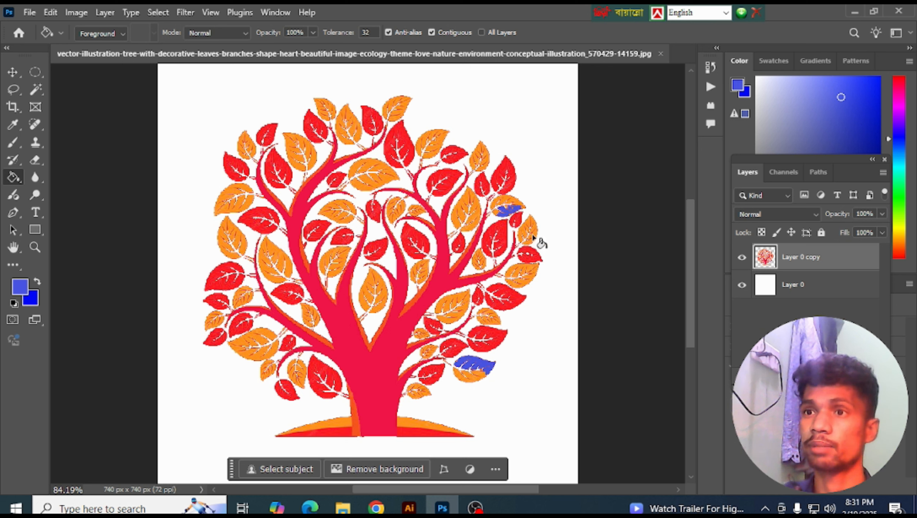
click(530, 235)
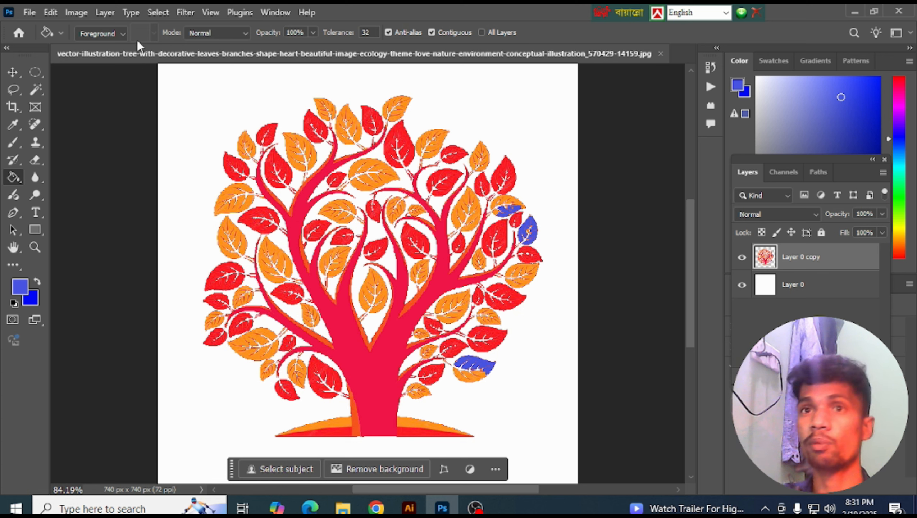
Review the PNG export settings and preview for the tree on the white background, without exporting.
click(30, 12)
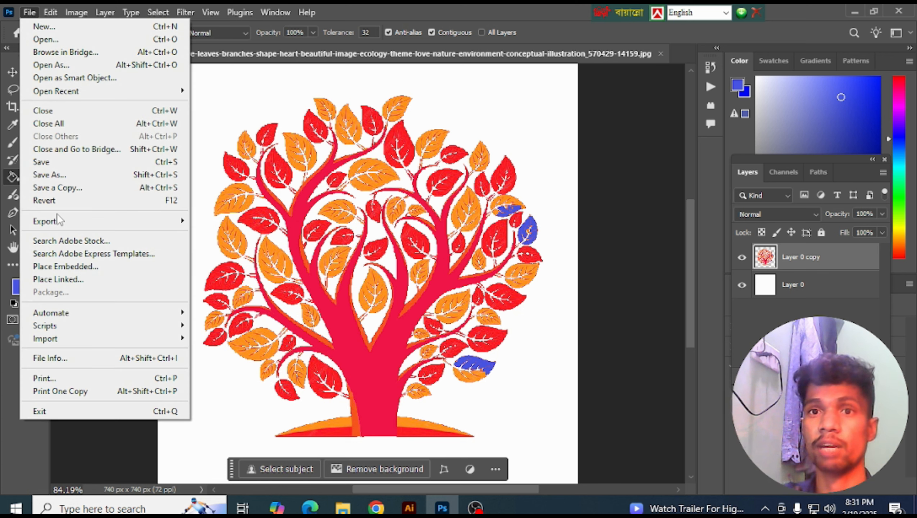
mouse_move(58, 220)
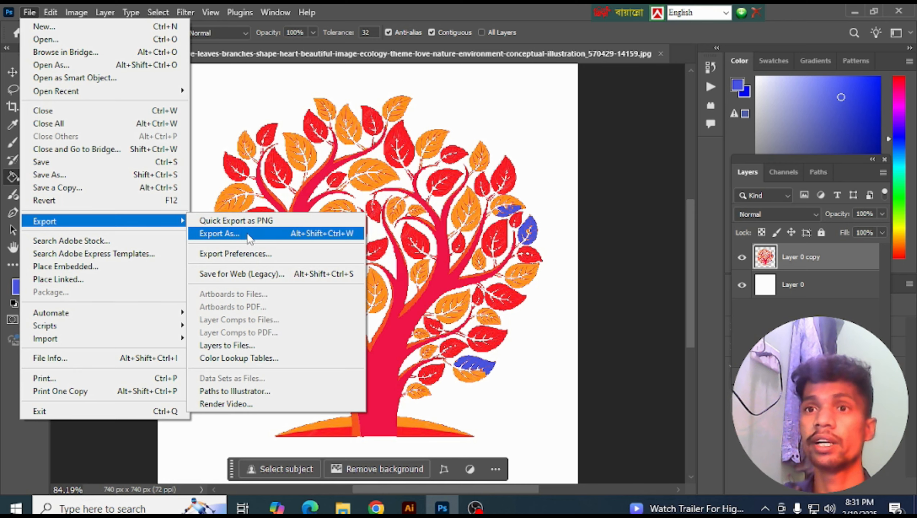
click(248, 236)
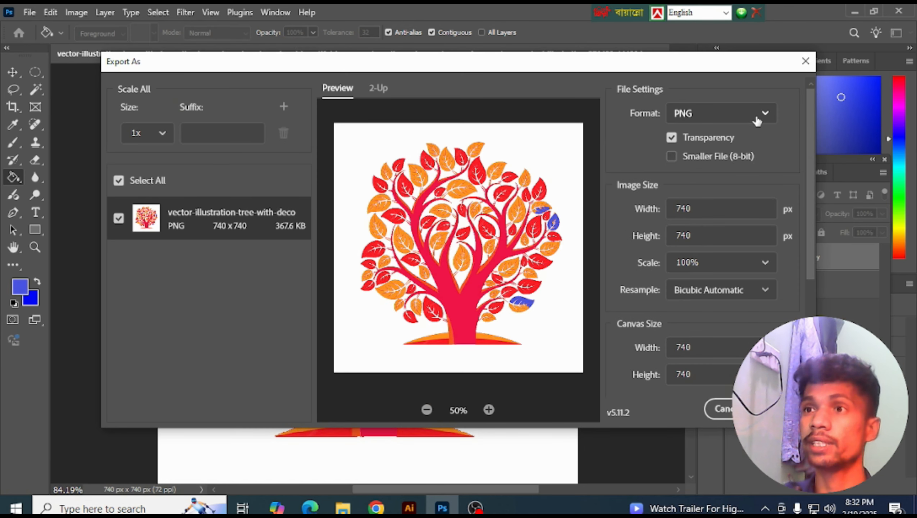
click(801, 66)
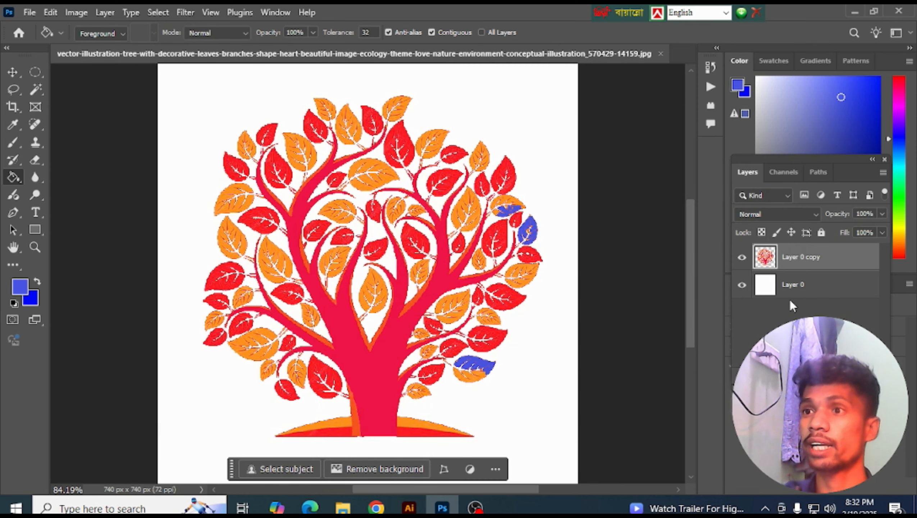
Hide the white background layer and preview the tree's PNG export with transparency, without exporting.
click(802, 287)
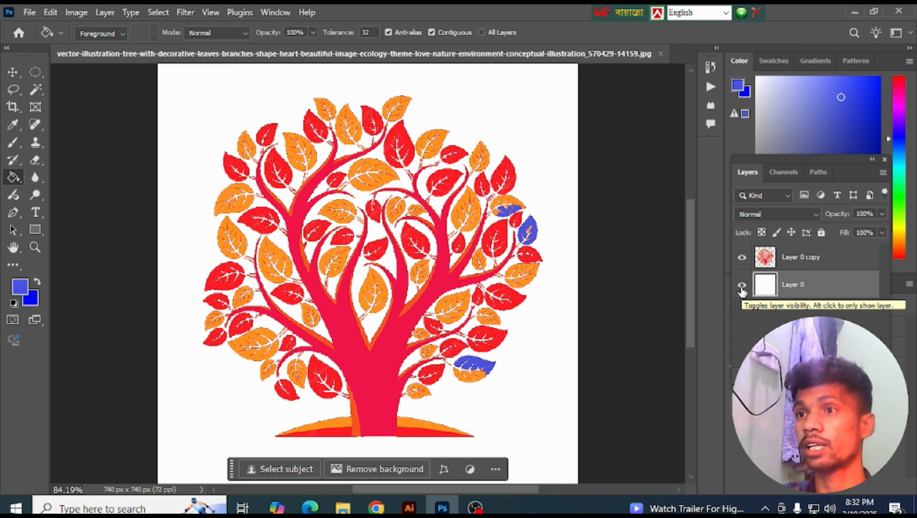
click(742, 287)
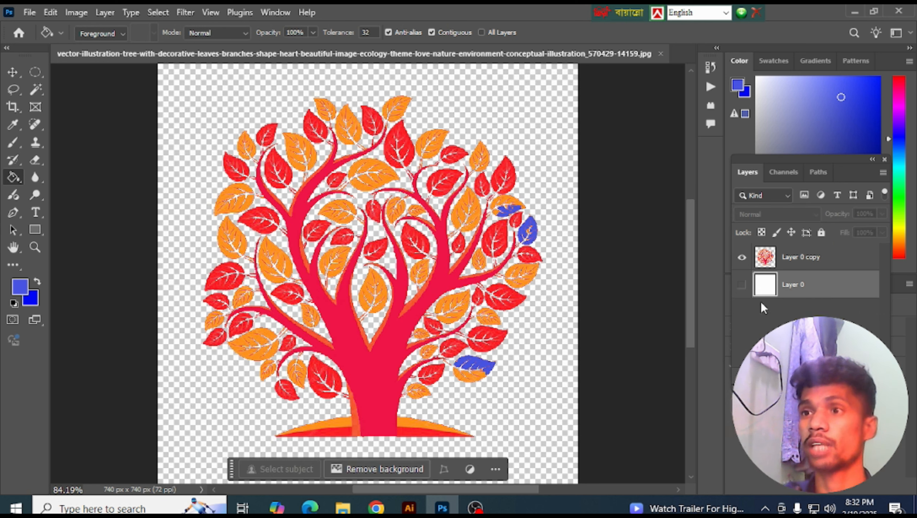
click(30, 12)
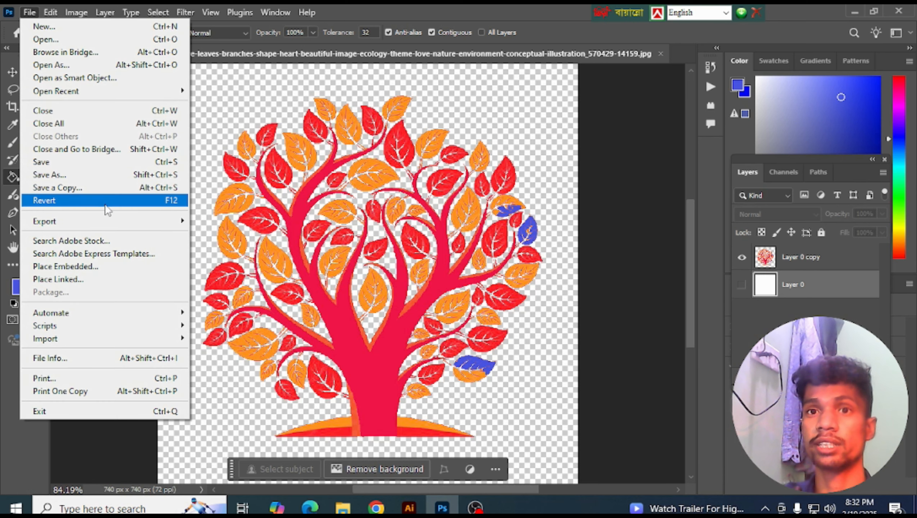
mouse_move(106, 222)
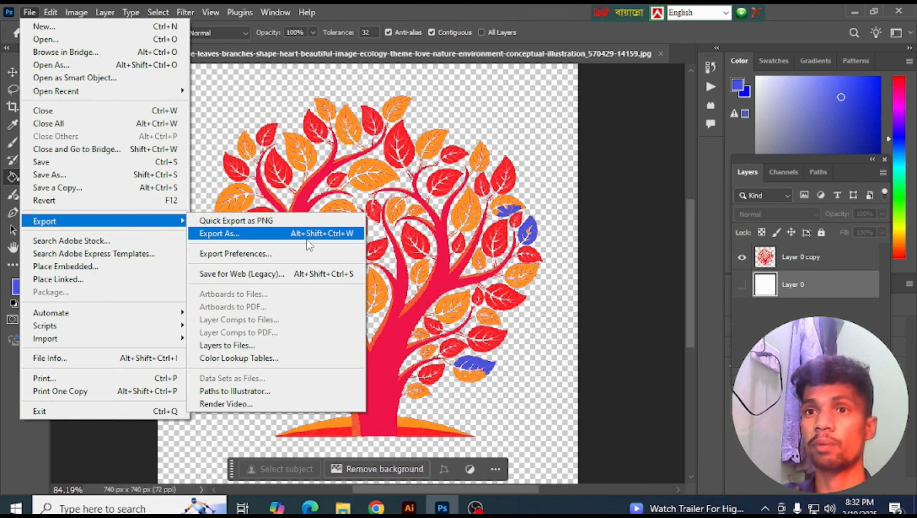
click(317, 234)
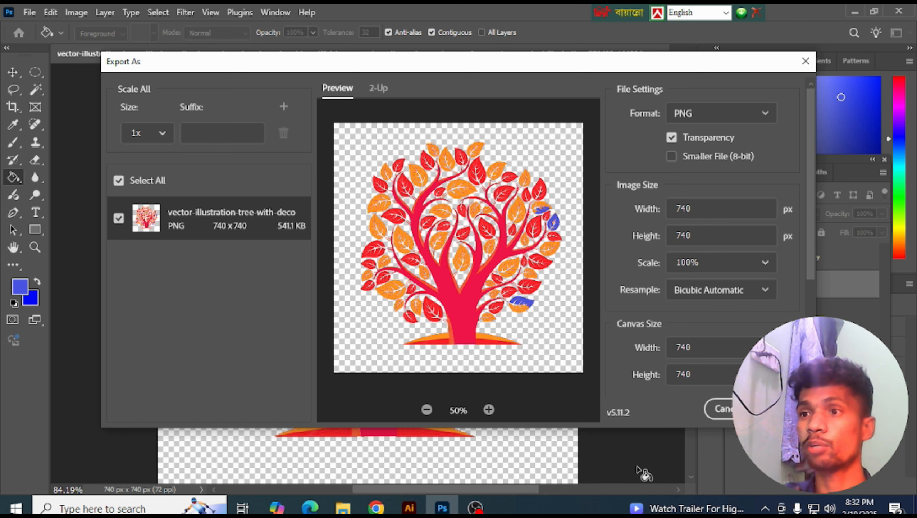
click(806, 61)
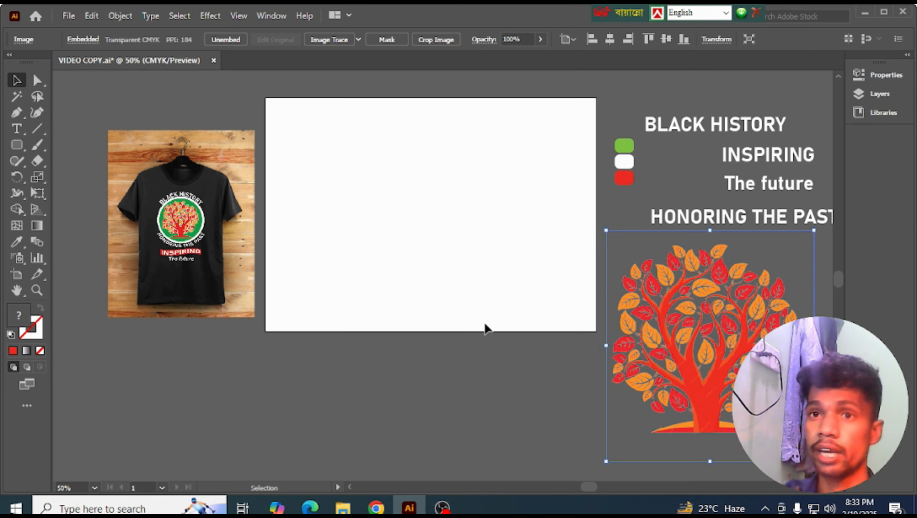
In Illustrator, cover the artboard with a rectangle and fill it with the black sampled from the T-shirt photo.
scroll(464, 287, up, 1)
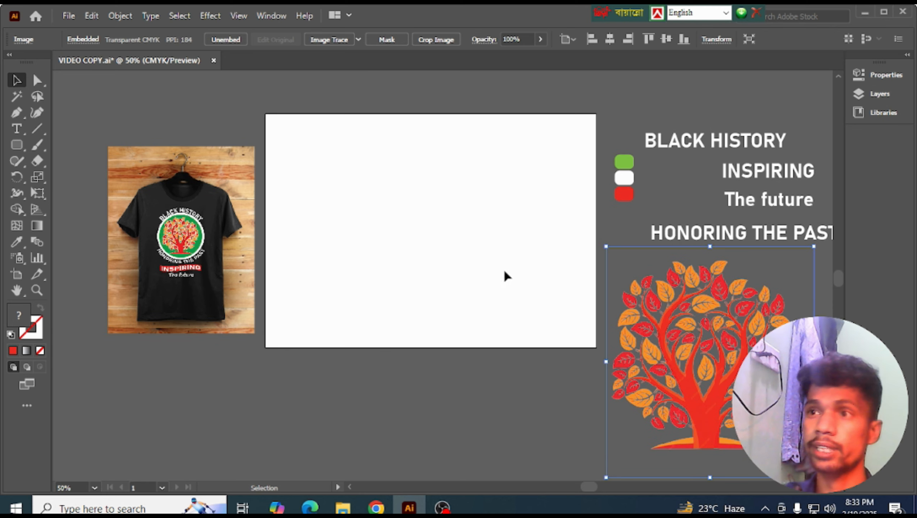
click(16, 144)
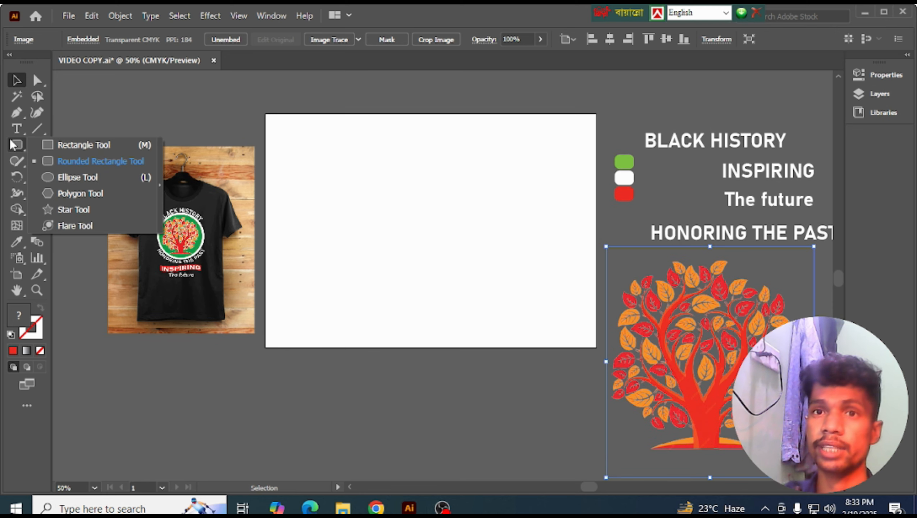
click(73, 144)
drag(266, 114, 597, 346)
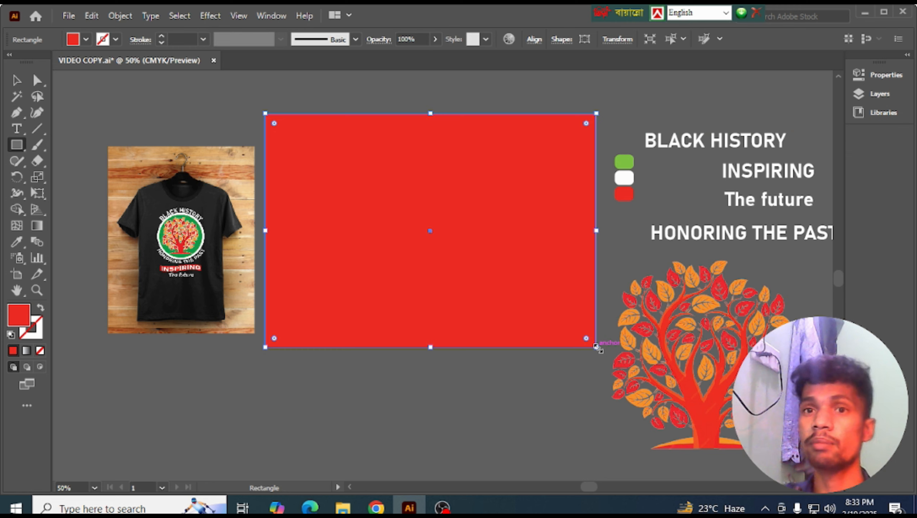
key(i)
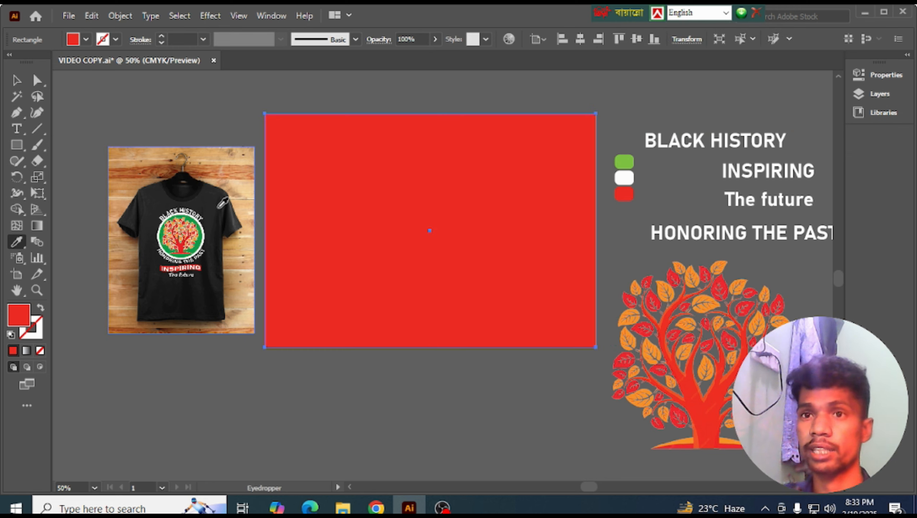
click(218, 206)
click(16, 80)
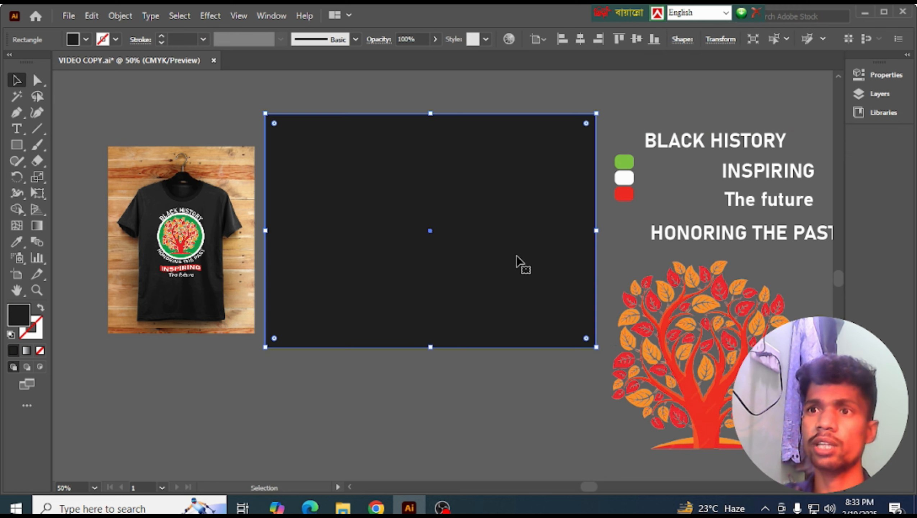
key(ctrl+shift+a)
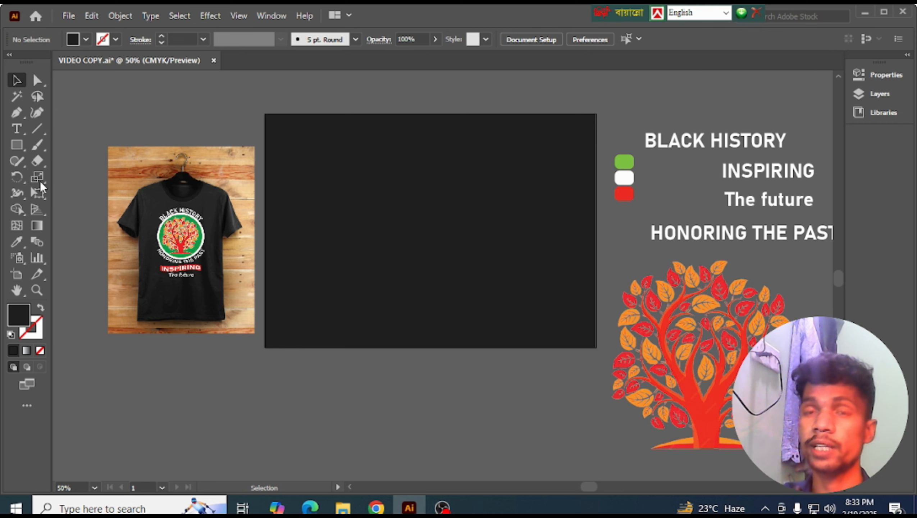
Draw a circle near the middle of the black rectangle with the Ellipse Tool and fill it with the white swatch color.
right_click(18, 145)
click(77, 177)
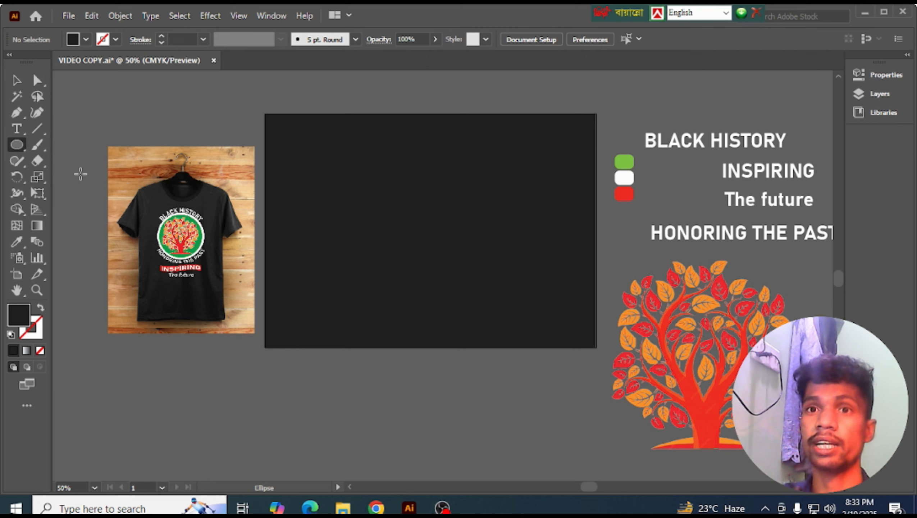
drag(424, 222, 472, 279)
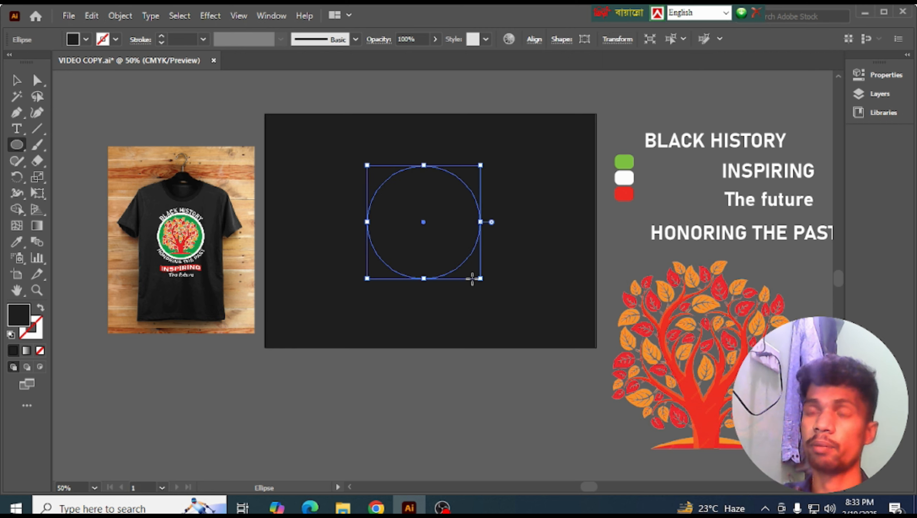
key(i)
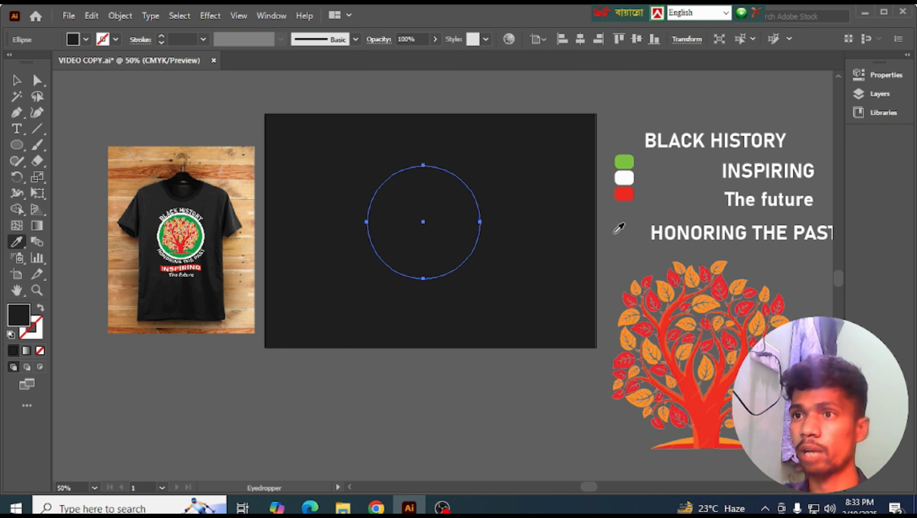
click(624, 178)
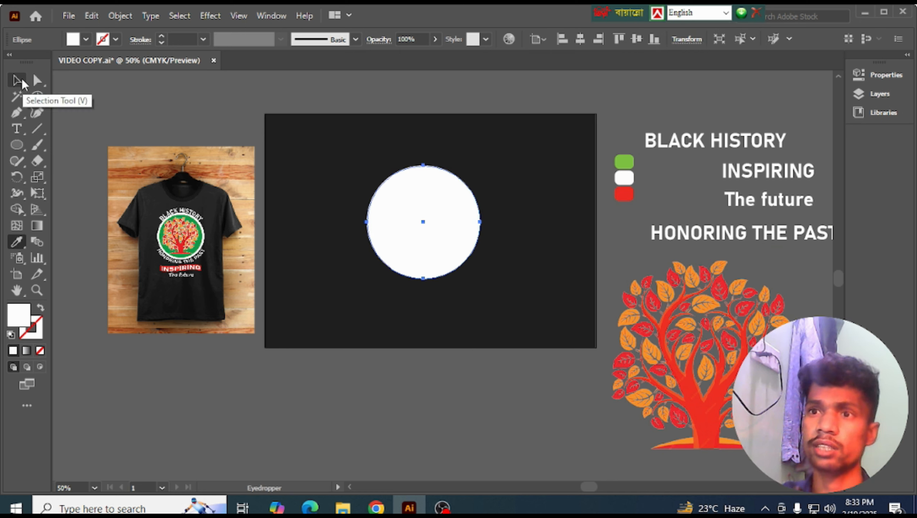
click(22, 84)
Try placing a duplicate of the white circle below the original, and undo it.
scroll(421, 242, up, 1)
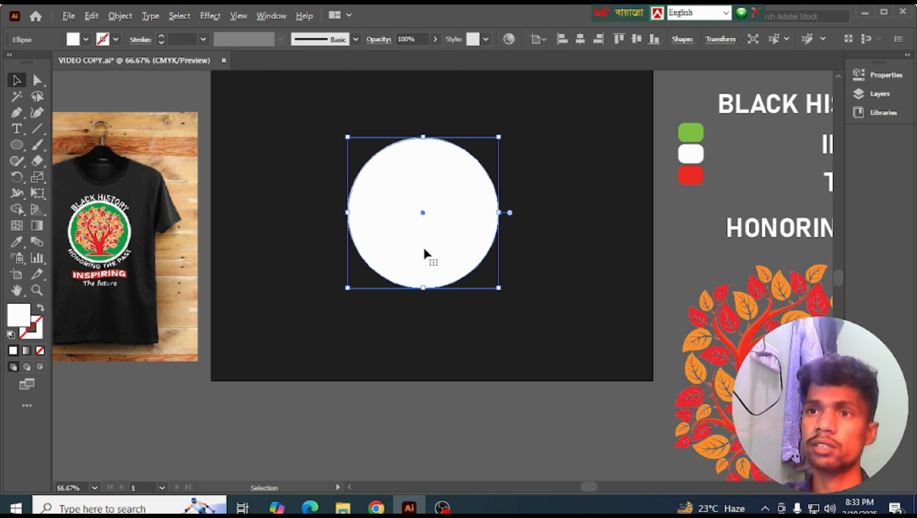
scroll(426, 251, up, 1)
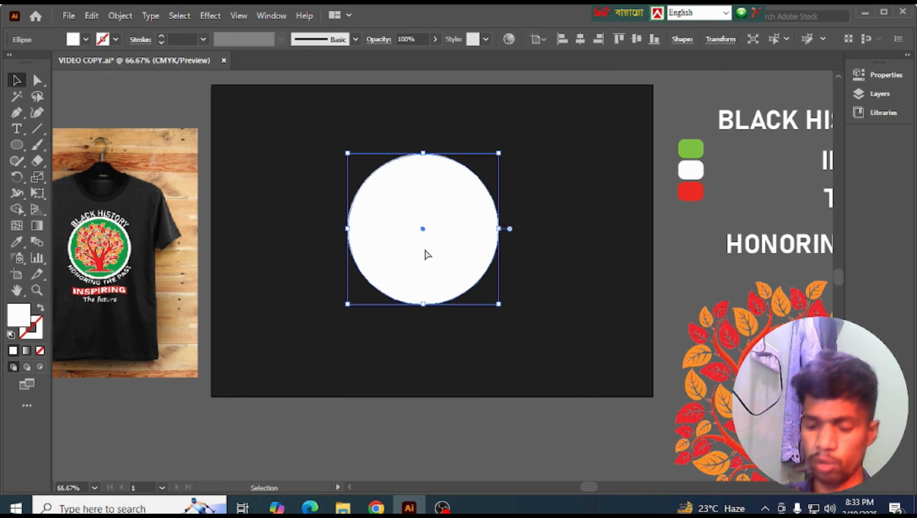
key(a)
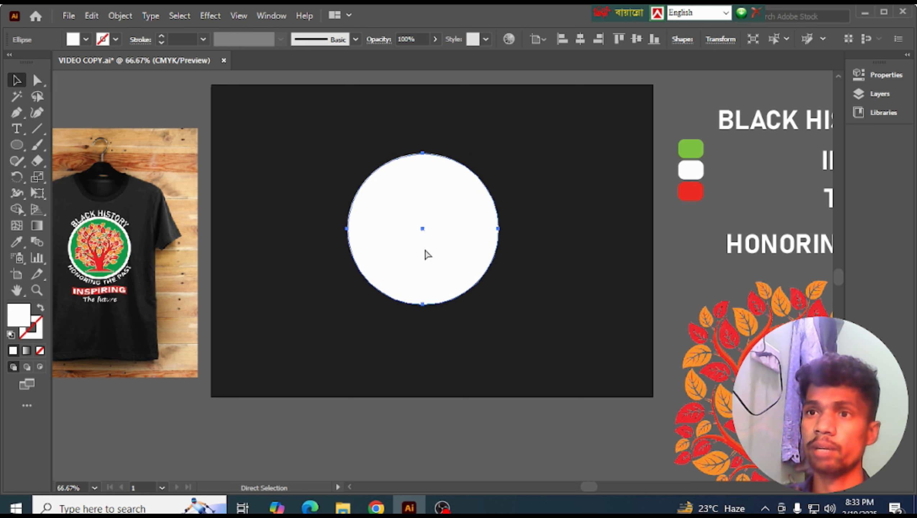
key(v)
alt+drag(429, 252, 403, 339)
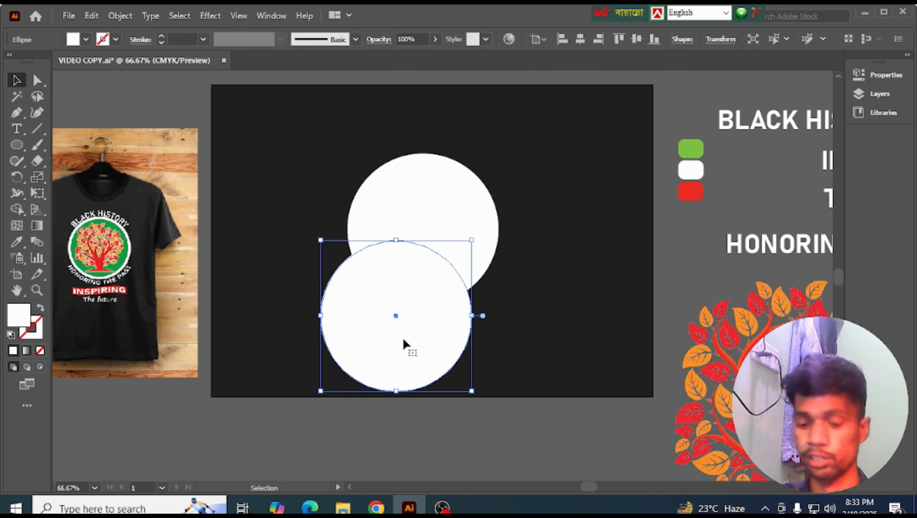
key(ctrl+z)
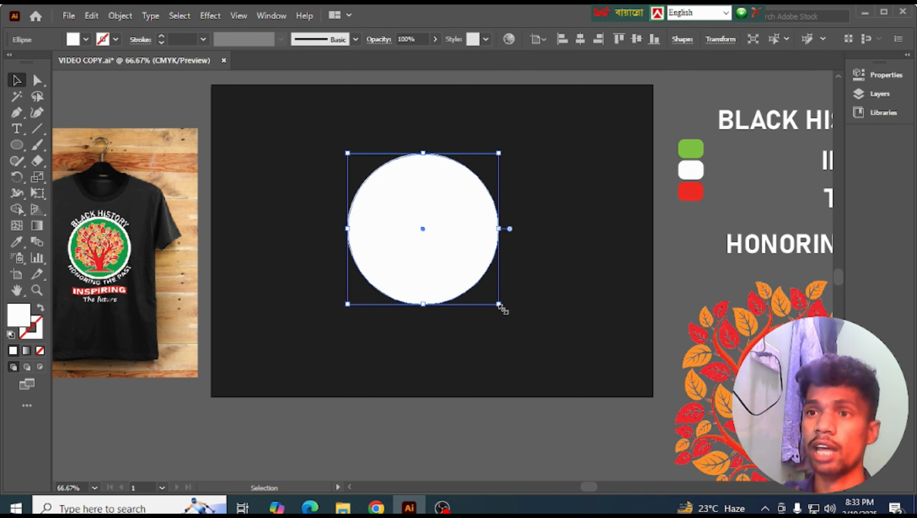
Fill an in-place copy of the circle with the green swatch color and shrink it slightly about its center.
key(i)
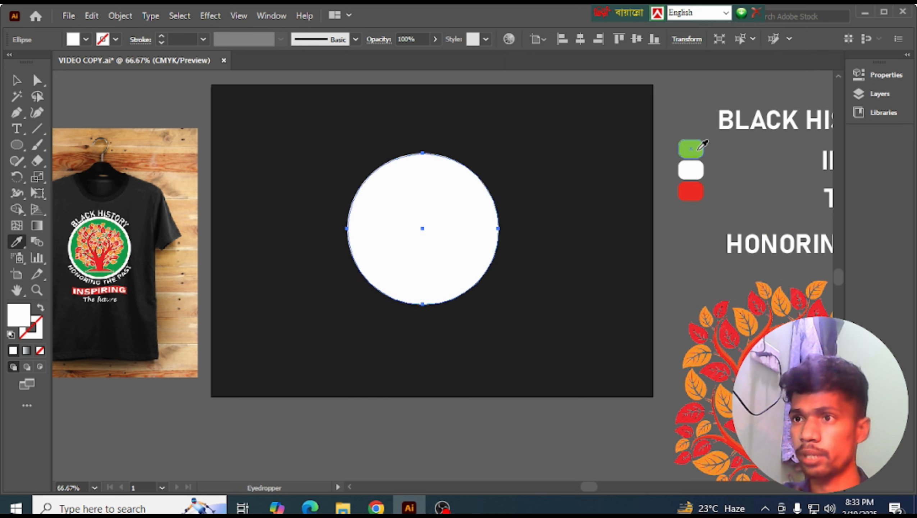
click(691, 148)
click(26, 84)
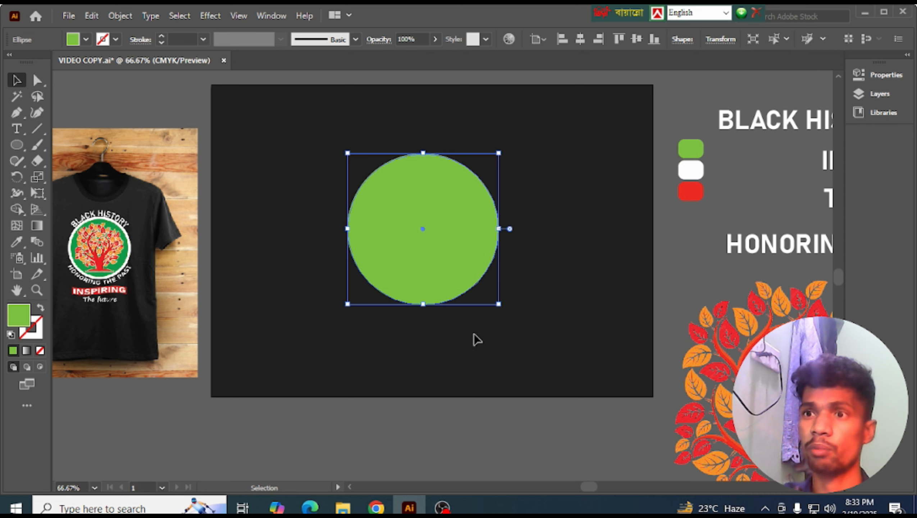
drag(498, 303, 494, 299)
click(582, 262)
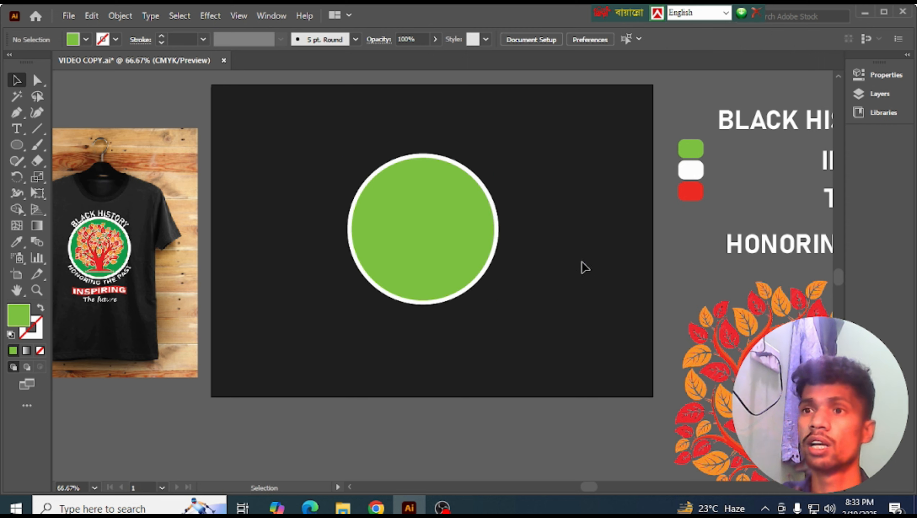
Swap the outer circle's white fill to its stroke and set the stroke weight to 5 pt.
click(498, 225)
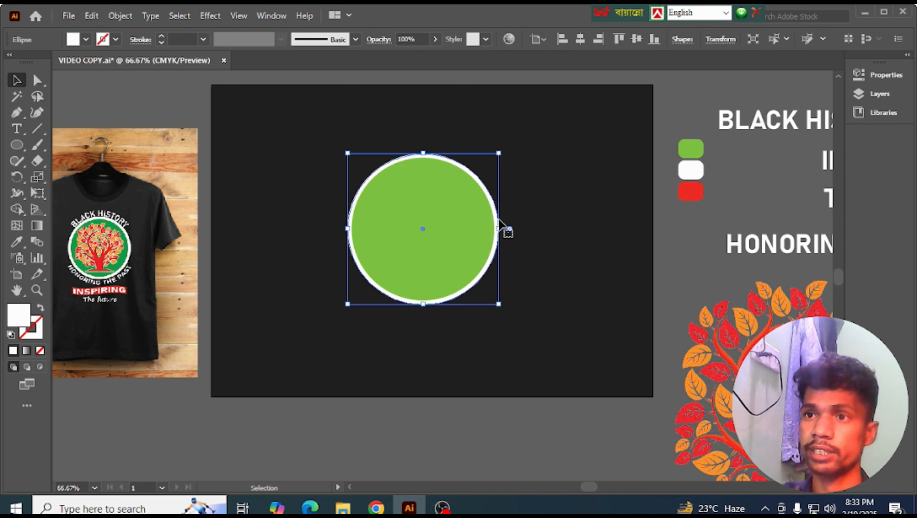
click(41, 308)
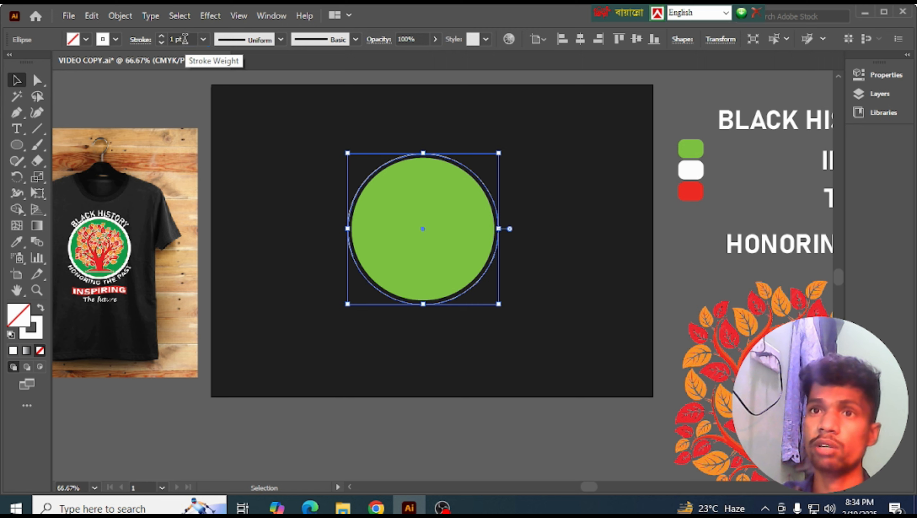
click(170, 39)
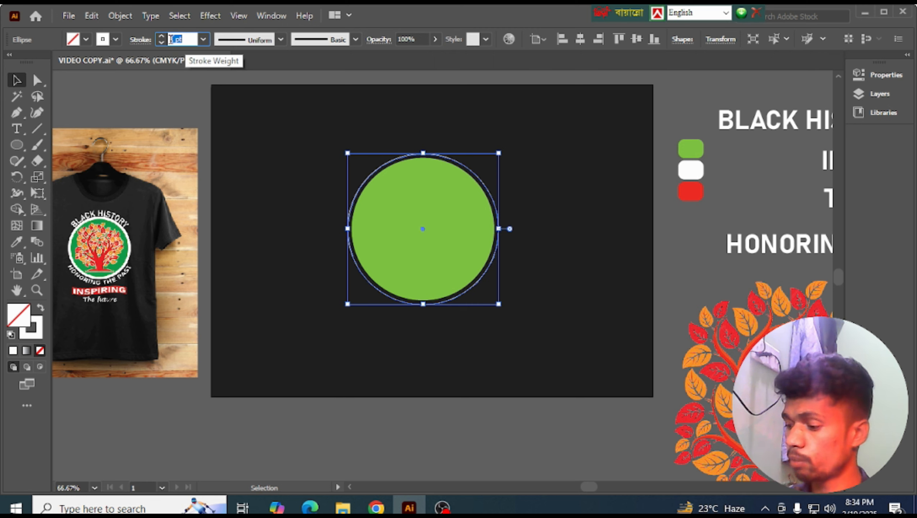
key(Return)
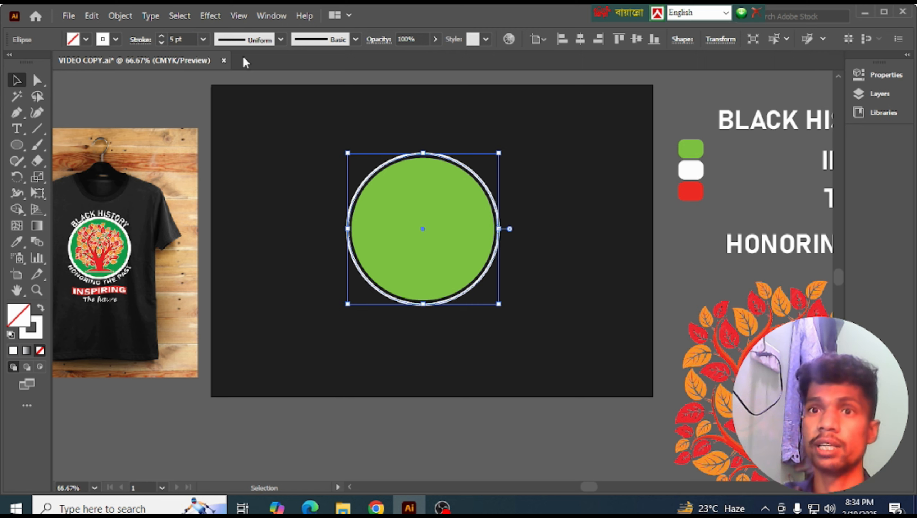
Increase the outer circle's white stroke weight to 12 pt and deselect it.
click(162, 36)
click(162, 36)
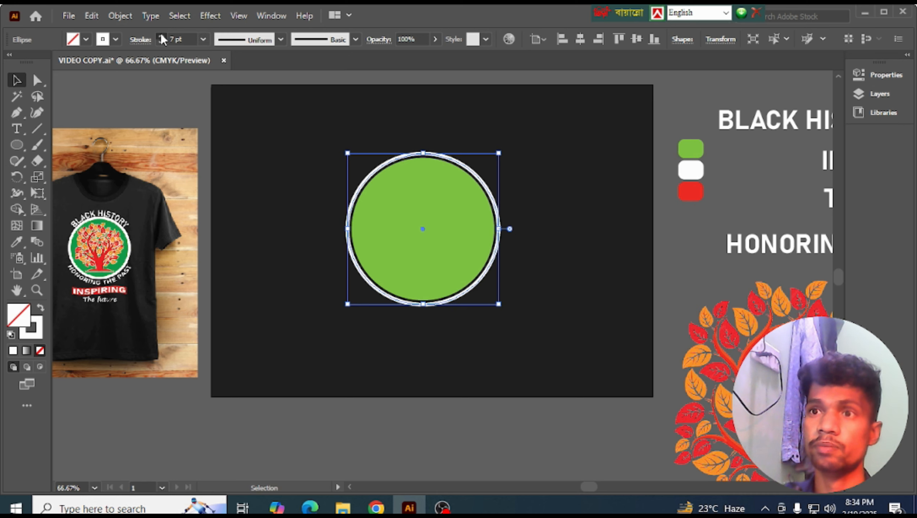
click(162, 37)
click(161, 36)
click(162, 36)
click(161, 37)
click(162, 36)
click(320, 175)
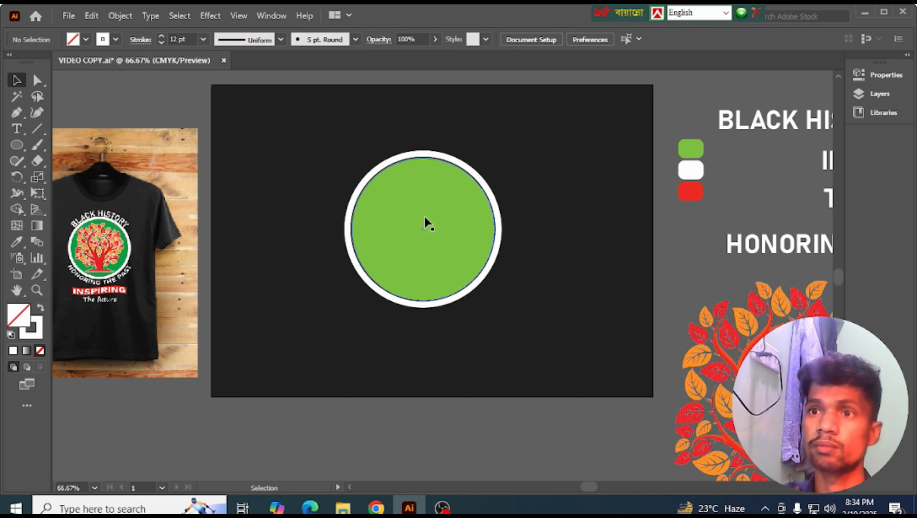
Enlarge the green circle slightly about its center until it meets the white ring, and deselect it.
scroll(436, 229, up, 1)
scroll(483, 229, up, 1)
click(485, 231)
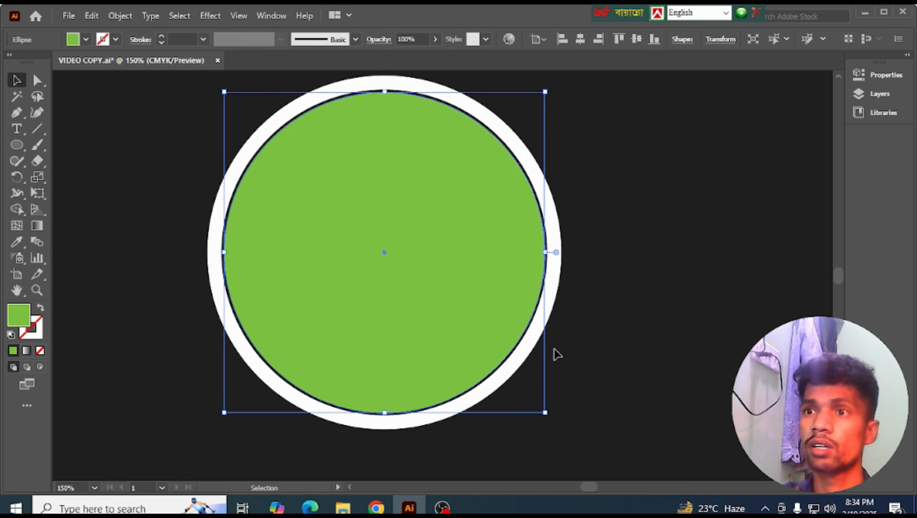
drag(547, 415, 560, 421)
scroll(438, 309, down, 3)
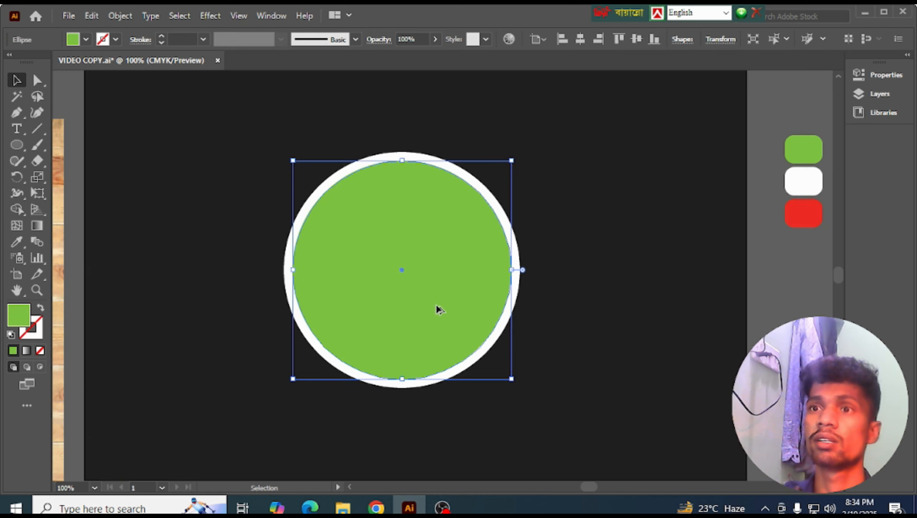
scroll(532, 270, down, 2)
click(537, 268)
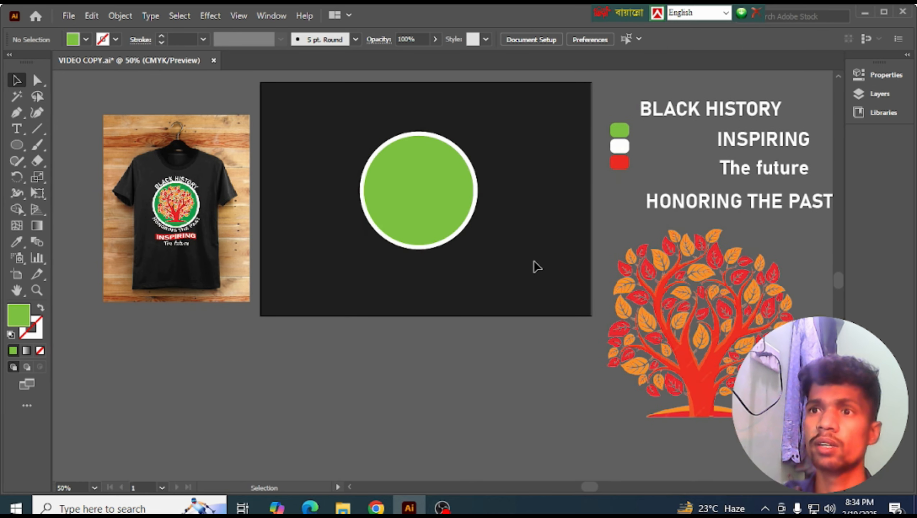
Place a duplicate of the tree image in the empty area below the T-shirt reference photo.
scroll(536, 268, up, 2)
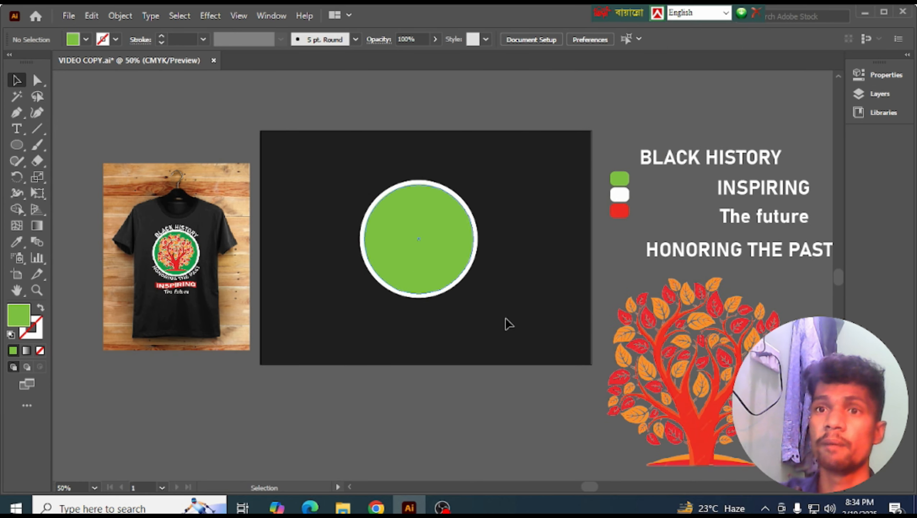
click(704, 401)
scroll(703, 402, down, 2)
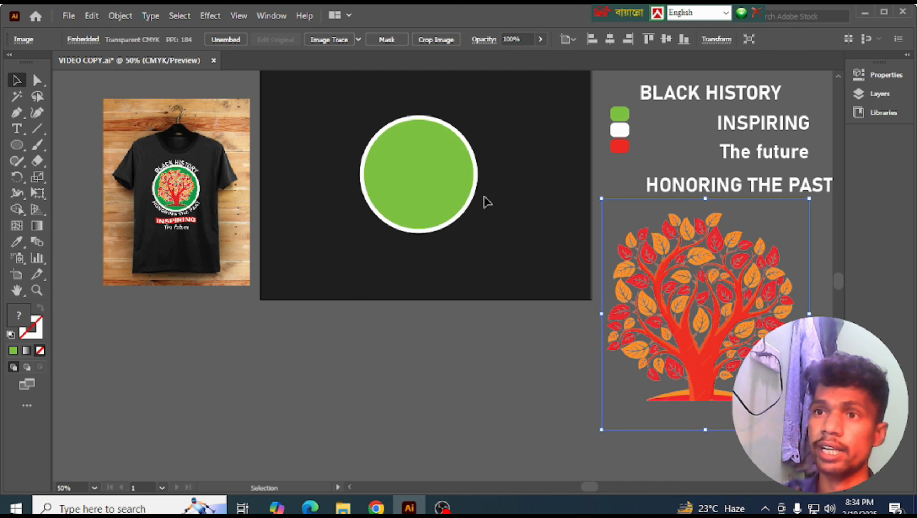
scroll(613, 327, down, 2)
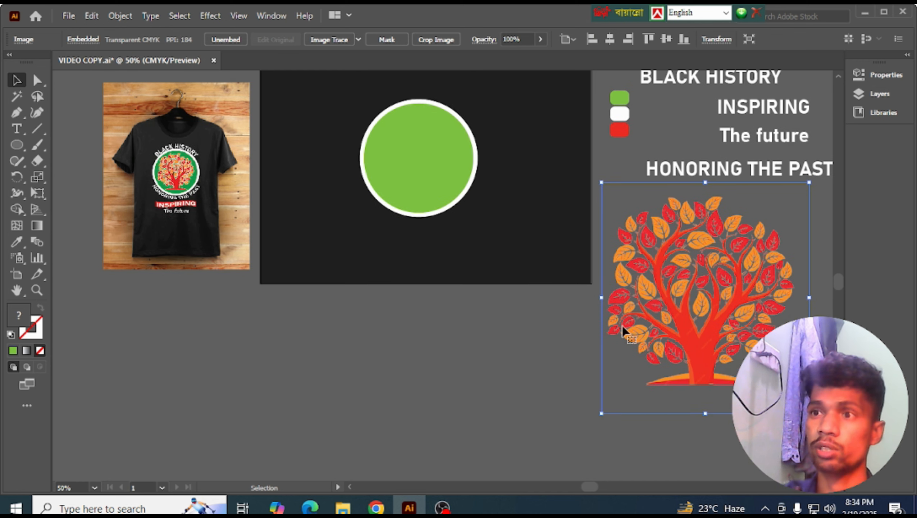
alt+scroll(600, 328, down, 1)
drag(664, 326, 414, 391)
scroll(414, 391, down, 1)
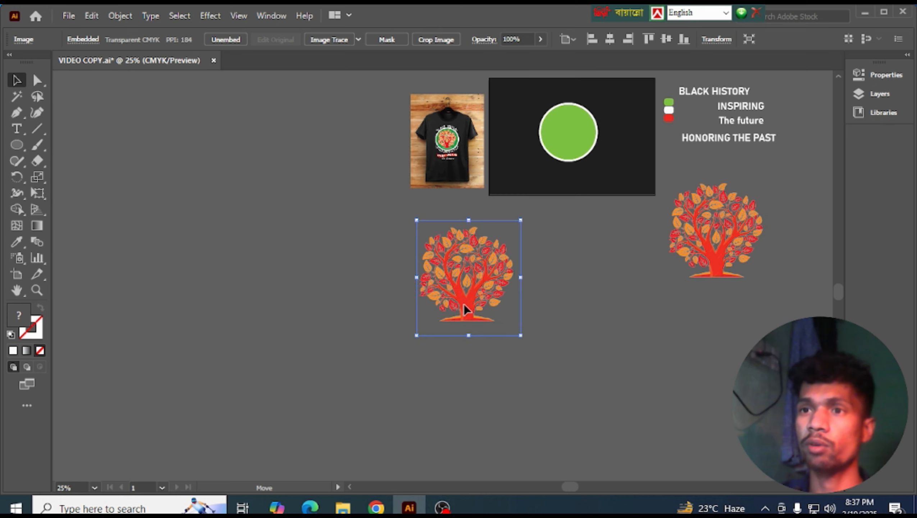
drag(464, 304, 476, 332)
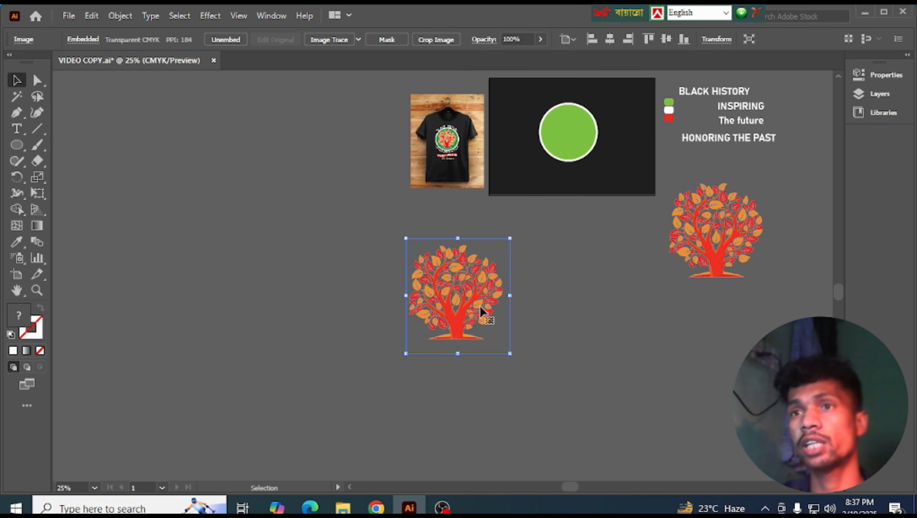
Image-trace the duplicated tree with the Low Fidelity Photo preset.
click(268, 16)
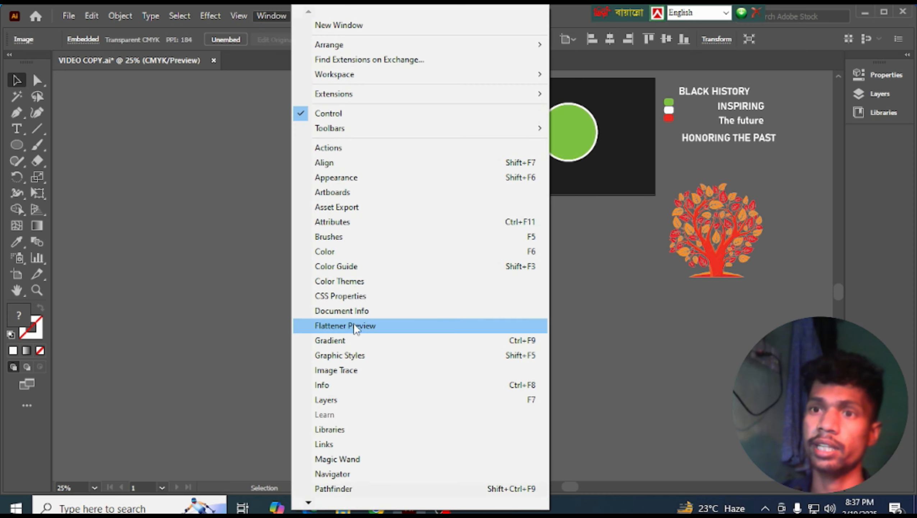
click(355, 372)
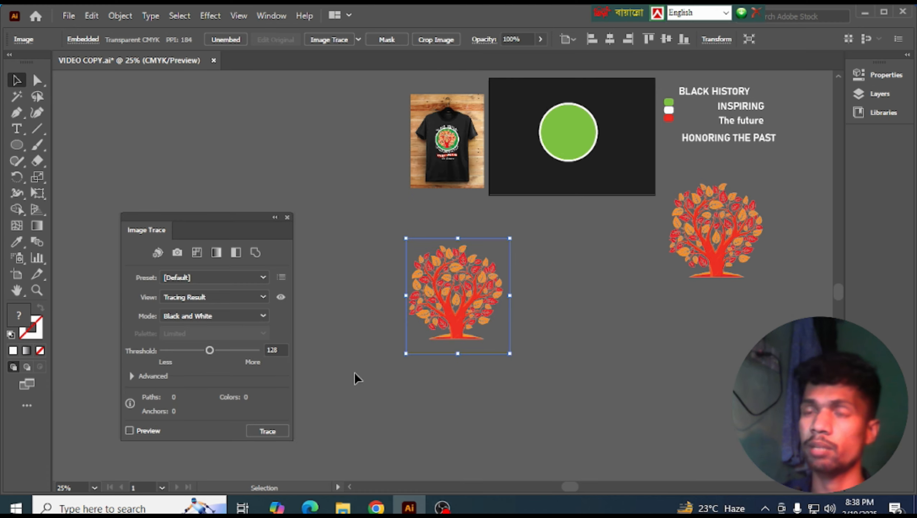
click(263, 277)
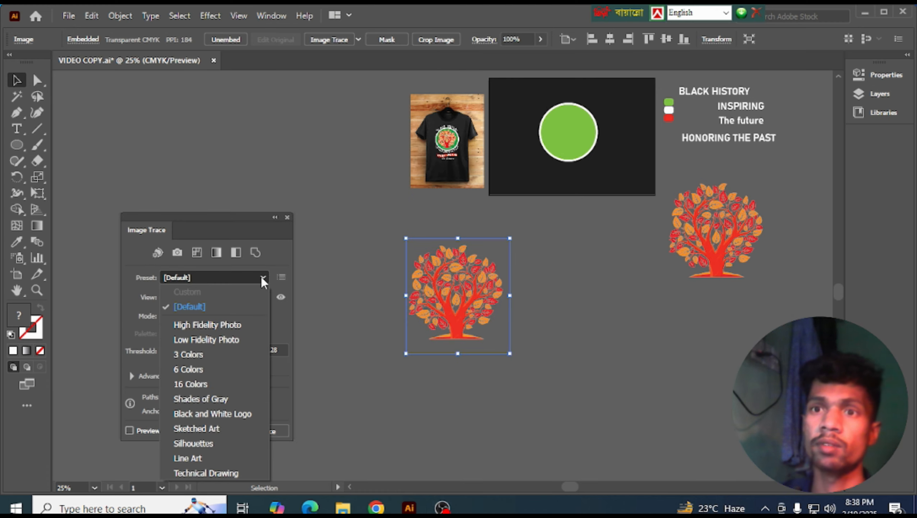
click(224, 341)
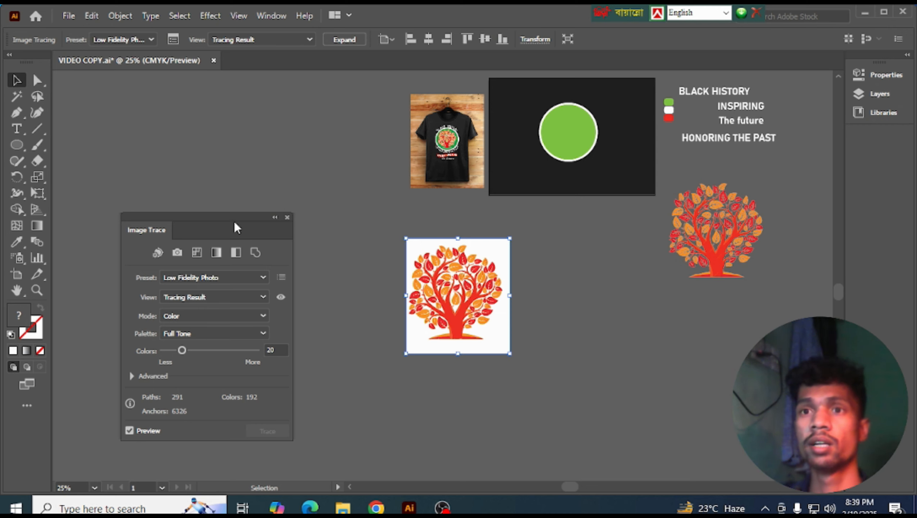
drag(234, 222, 259, 179)
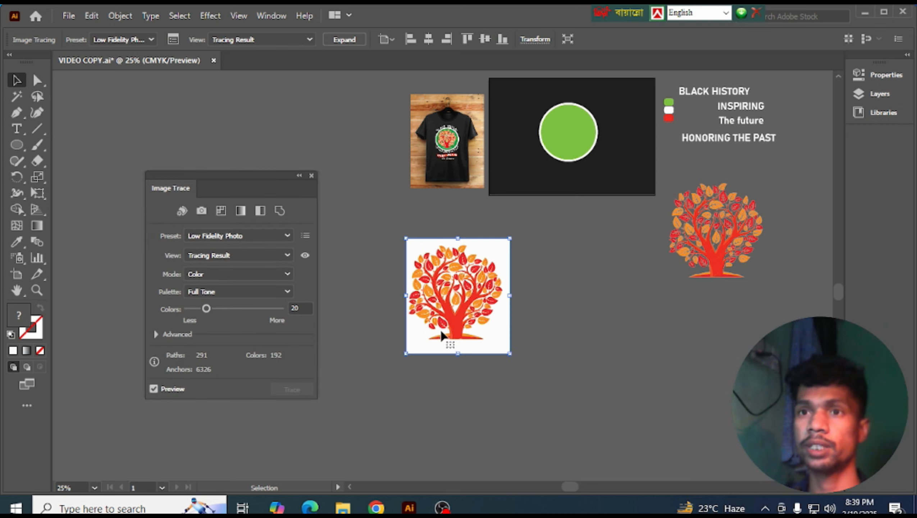
Expand the tree tracing and ungroup the resulting paths, closing the Image Trace settings.
click(355, 36)
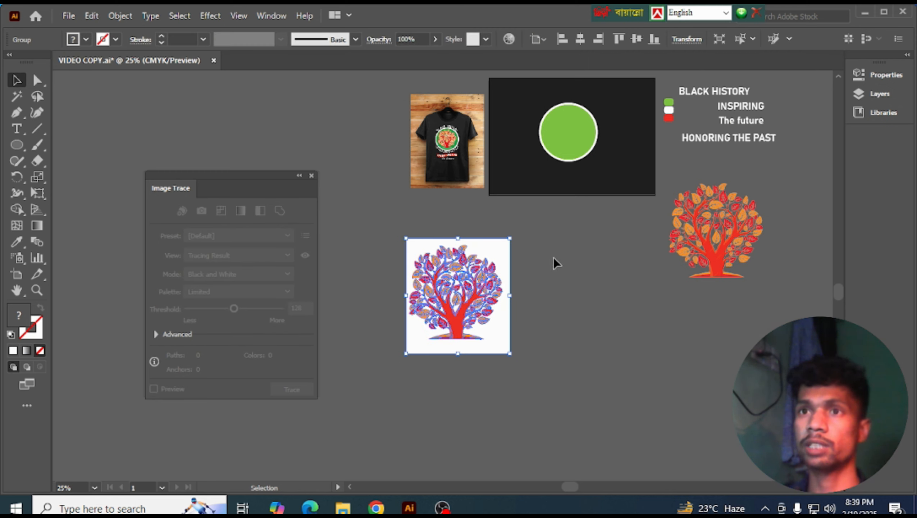
right_click(491, 260)
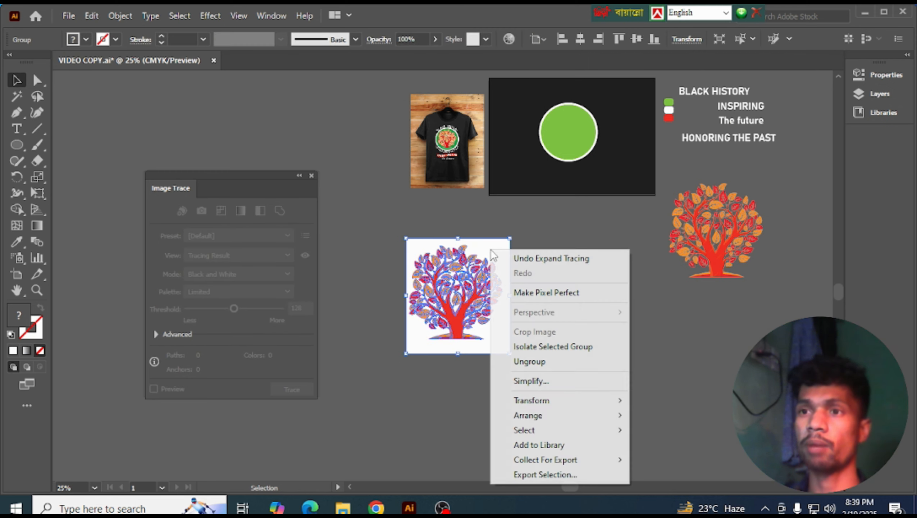
click(554, 362)
click(595, 309)
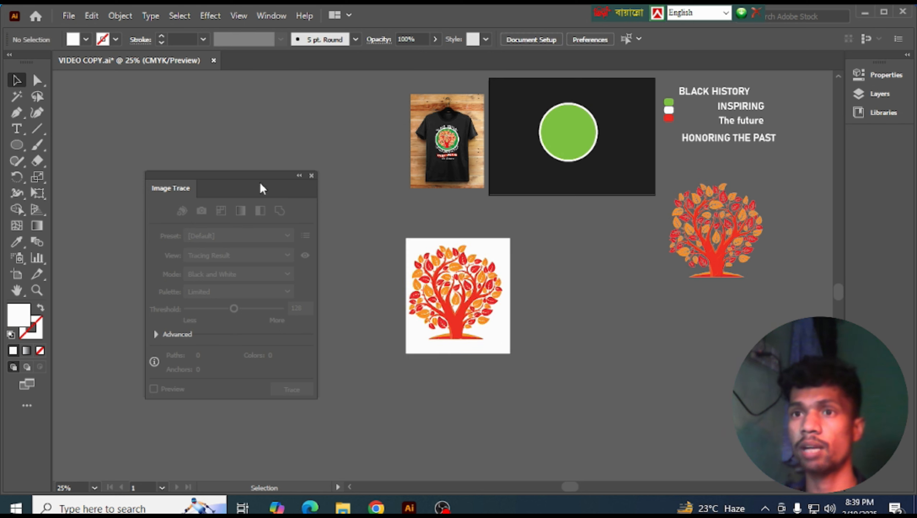
click(311, 176)
Delete the white background shape behind the traced tree.
scroll(501, 334, up, 1)
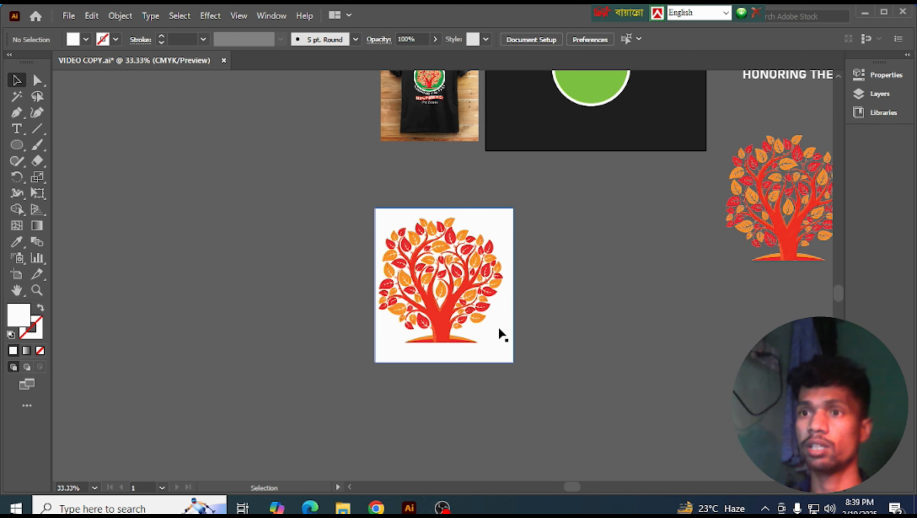
click(498, 235)
scroll(498, 234, up, 1)
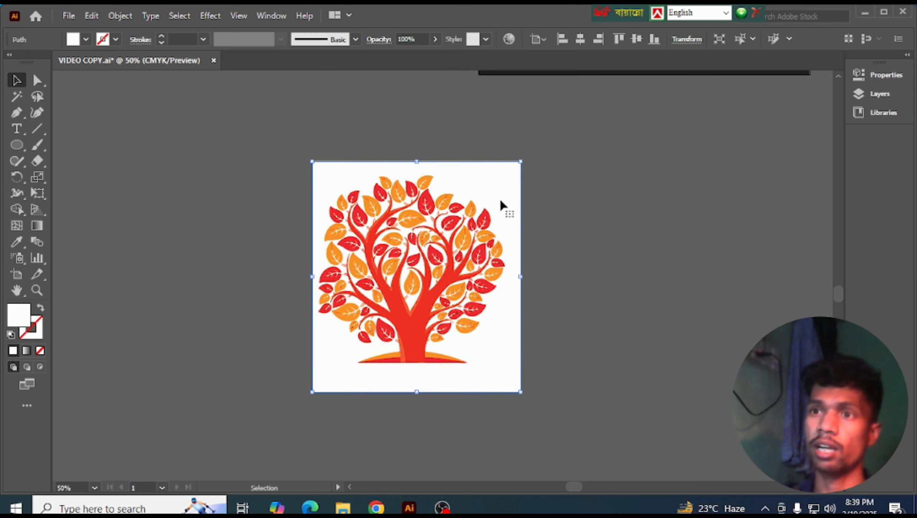
key(Delete)
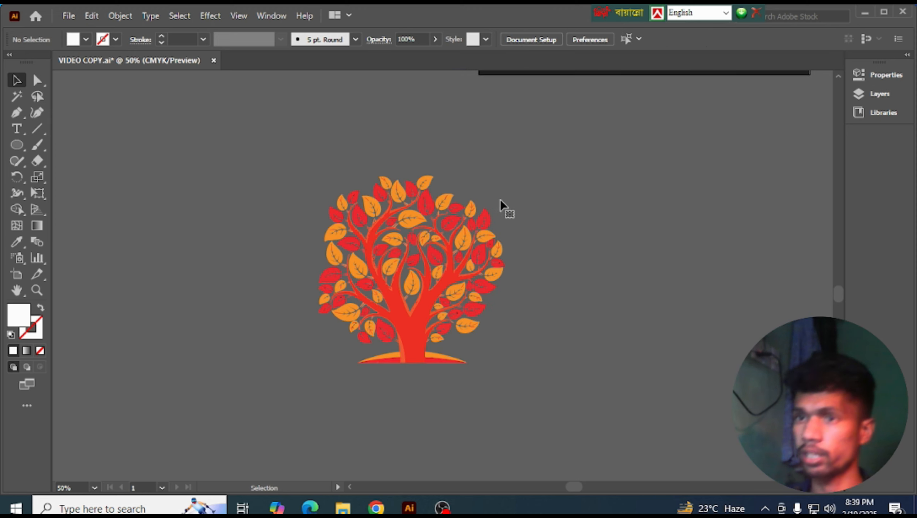
Select all the traced tree paths and group them.
click(422, 307)
scroll(549, 257, down, 1)
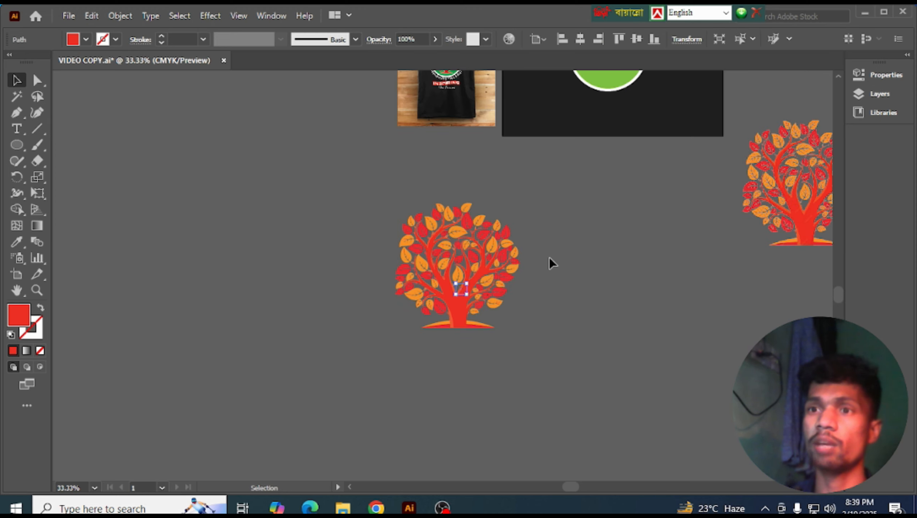
key(ctrl+a)
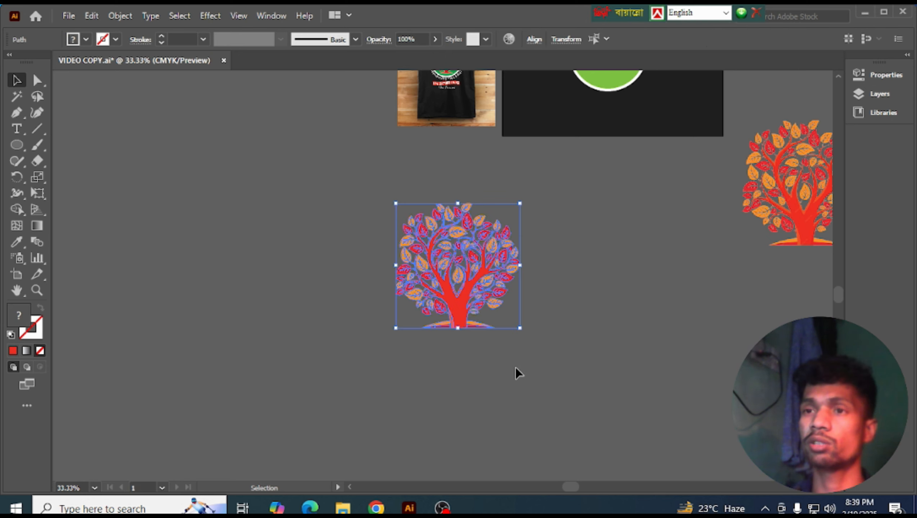
key(ctrl+g)
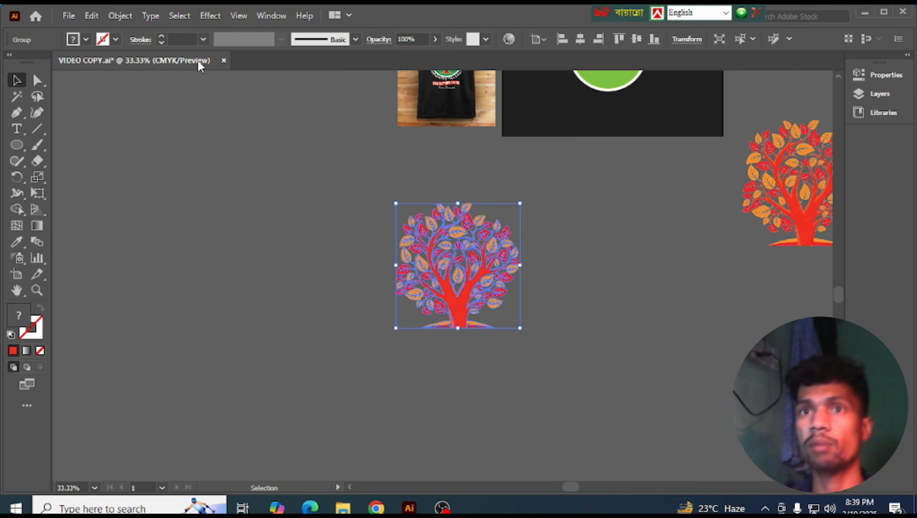
Start an Offset Path on the tree group and preview it with a 2 pt offset.
click(117, 13)
key(Escape)
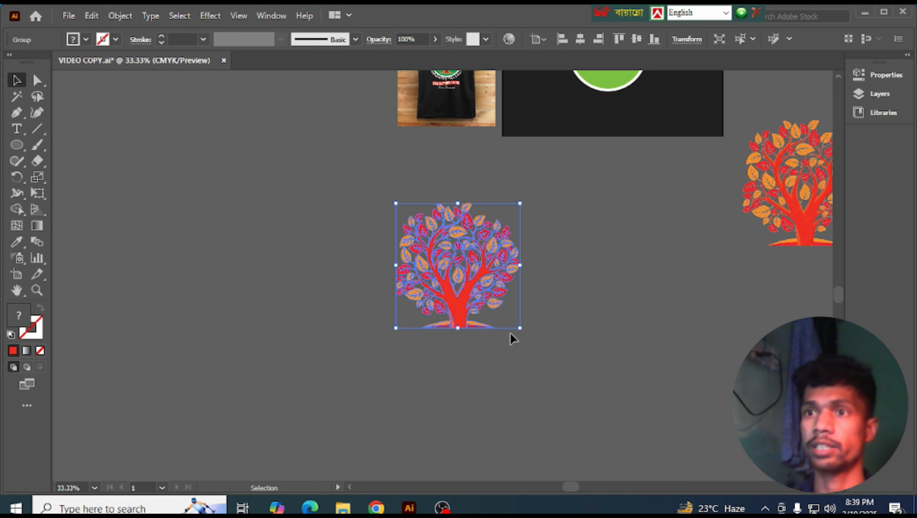
click(120, 16)
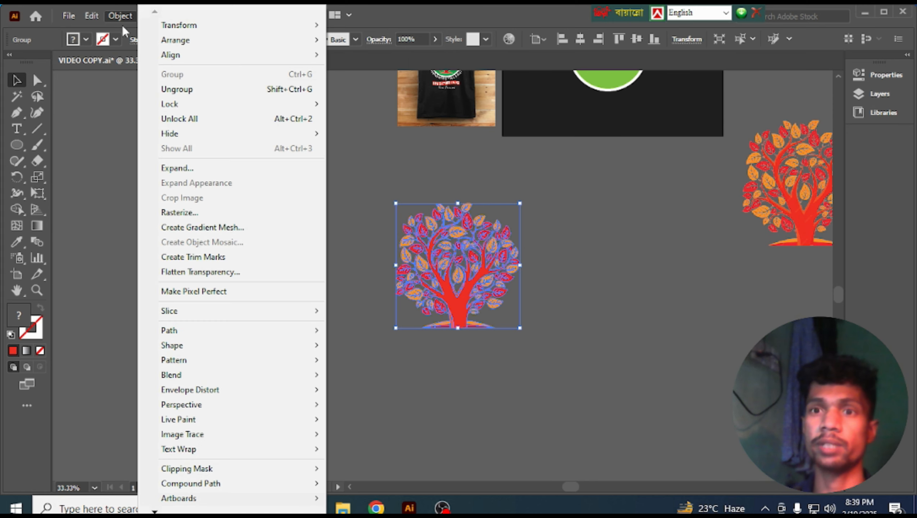
mouse_move(199, 331)
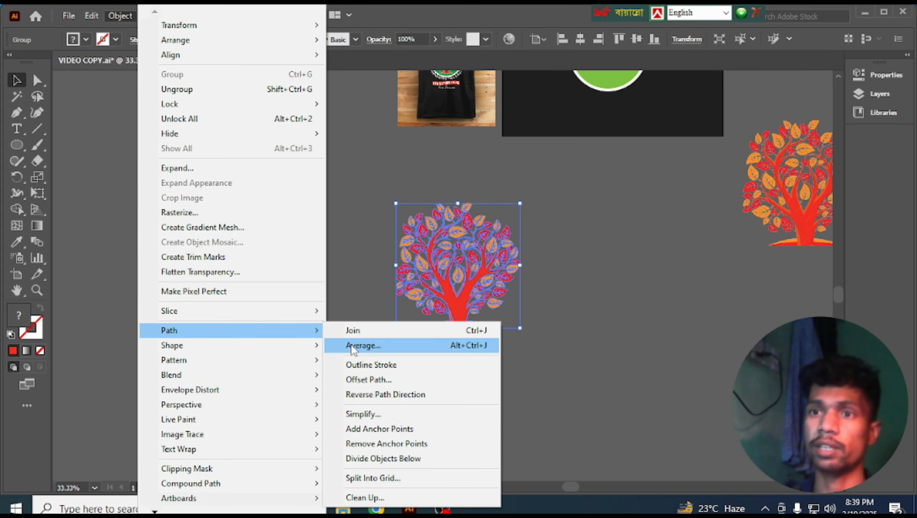
click(377, 380)
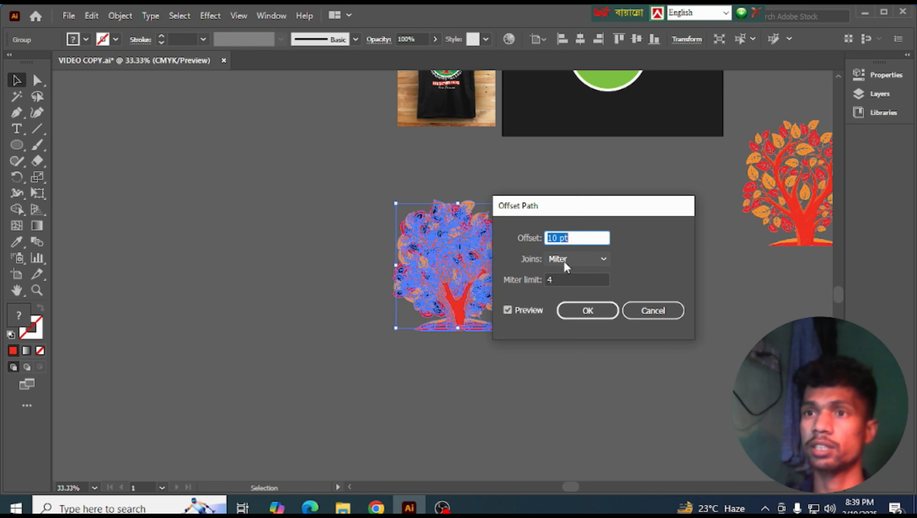
drag(571, 211, 614, 232)
click(648, 233)
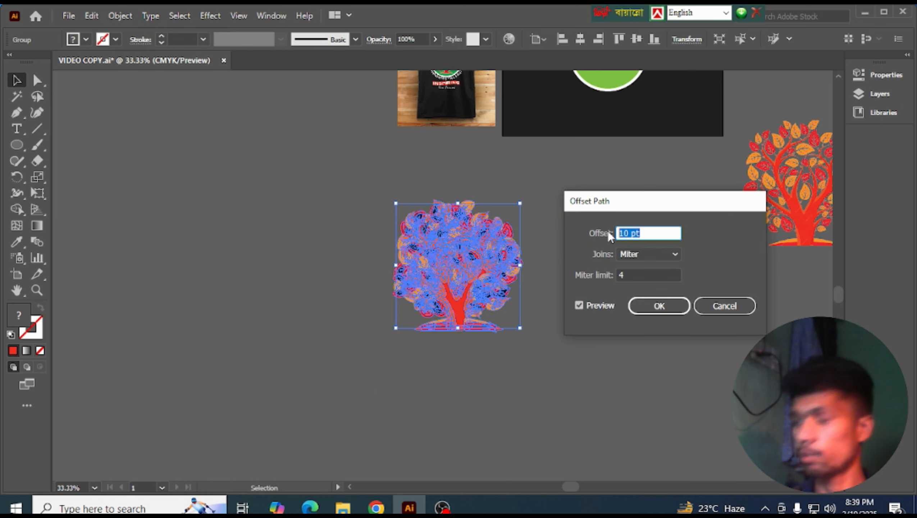
text(2)
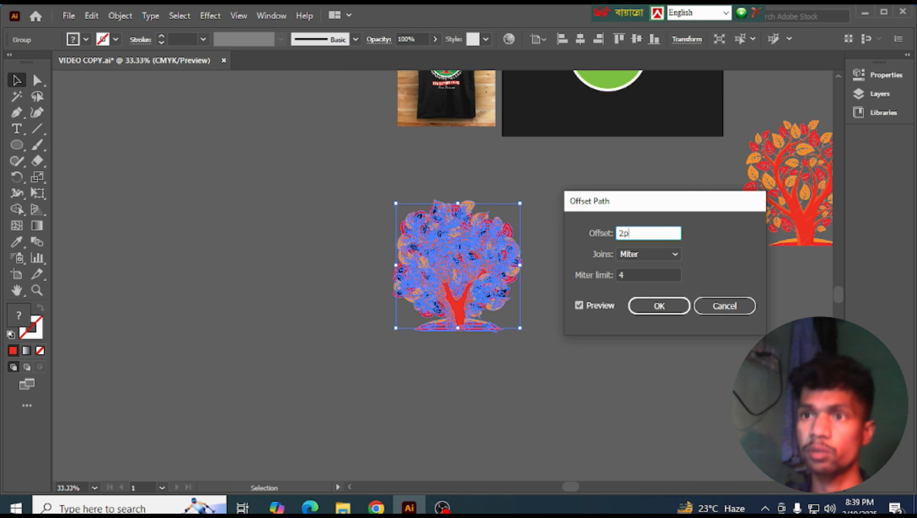
click(583, 304)
click(582, 304)
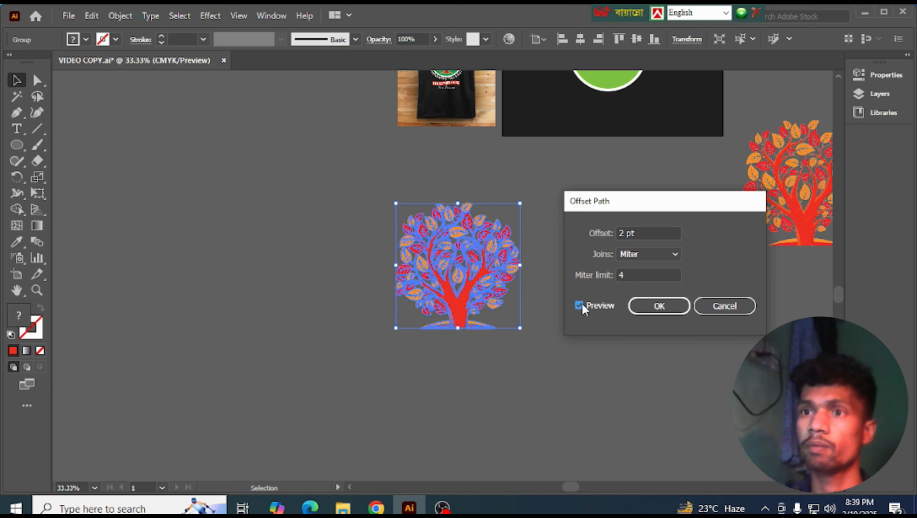
Set the tree's path offset to 1 pt with Miter joins, check the preview and apply it.
drag(648, 234, 613, 232)
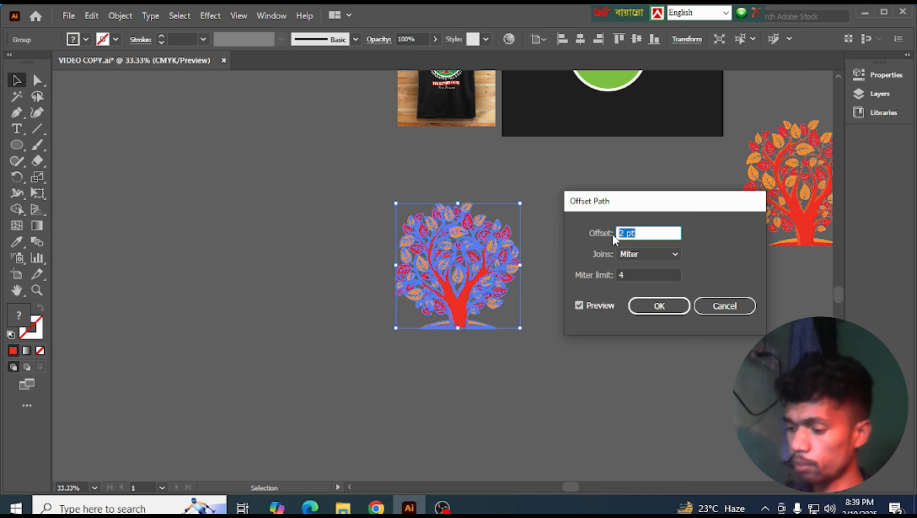
key(BackSpace)
text(1)
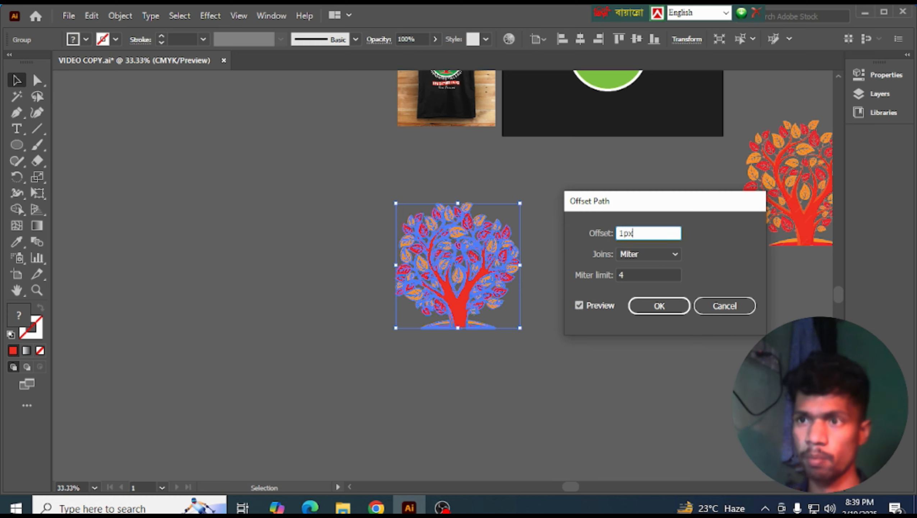
click(586, 304)
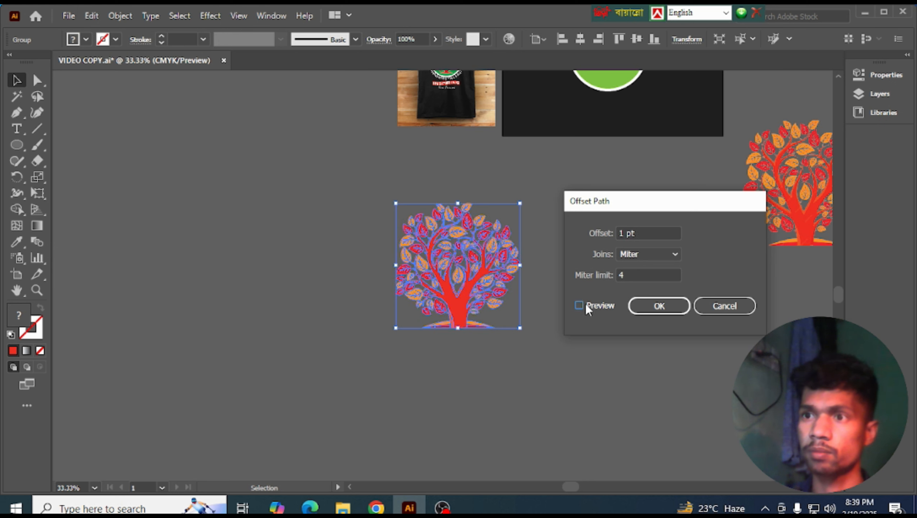
click(585, 305)
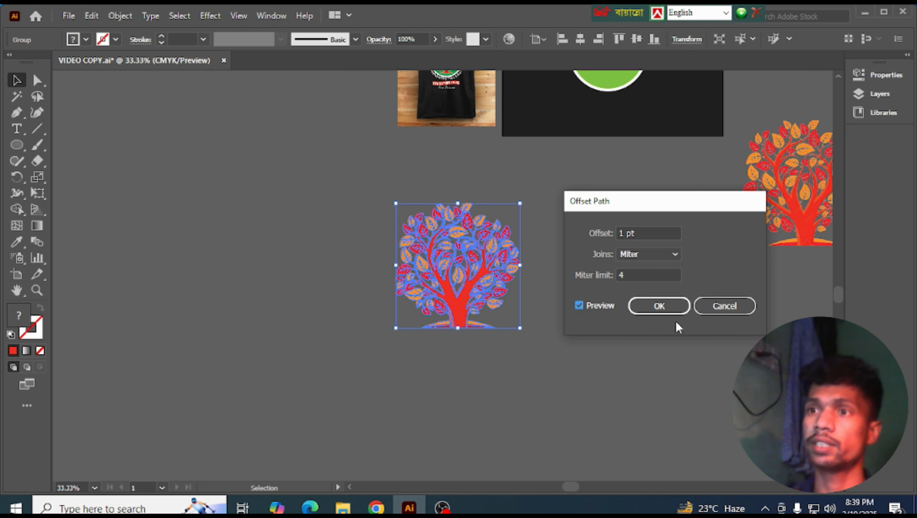
click(669, 308)
Unite the selected offset shapes of the tree into a single silhouette with Pathfinder.
scroll(644, 326, up, 3)
scroll(644, 326, up, 1)
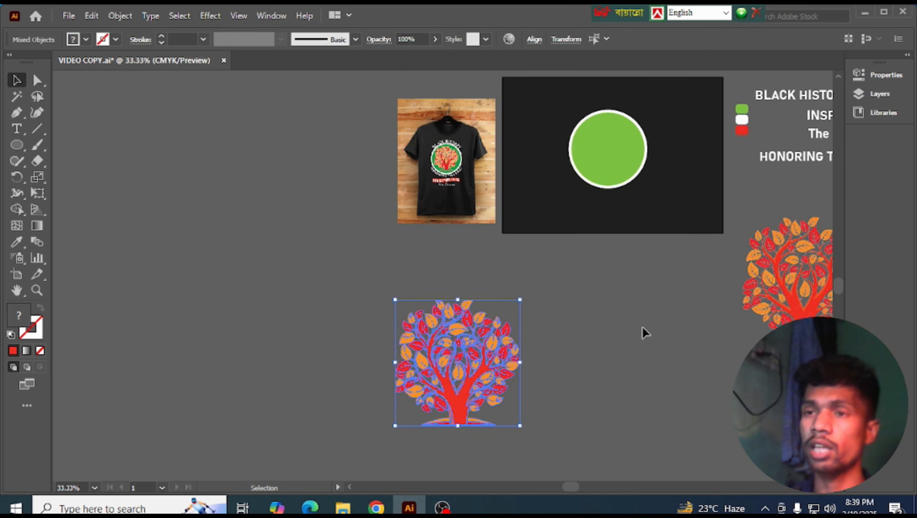
key(ctrl+shift+F9)
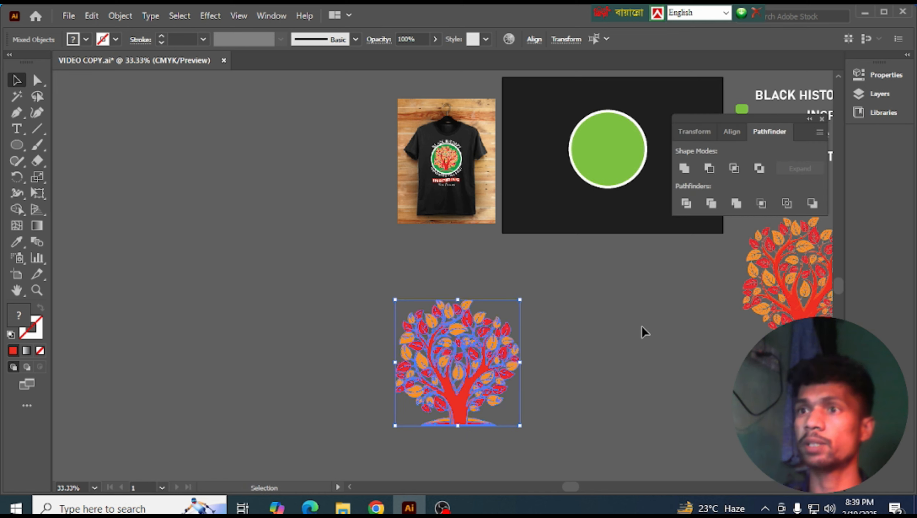
click(685, 174)
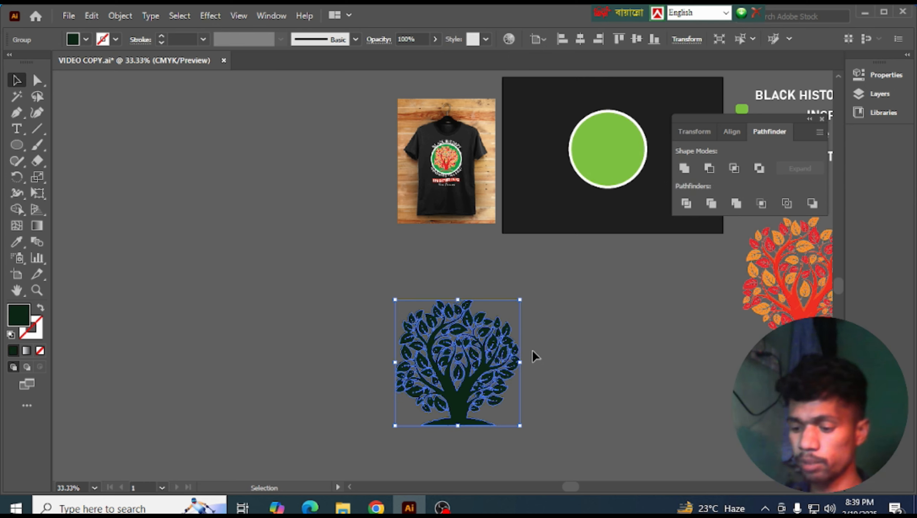
Use the Eyedropper to give the united tree silhouette the ring's white 12 pt stroke and no fill.
key(i)
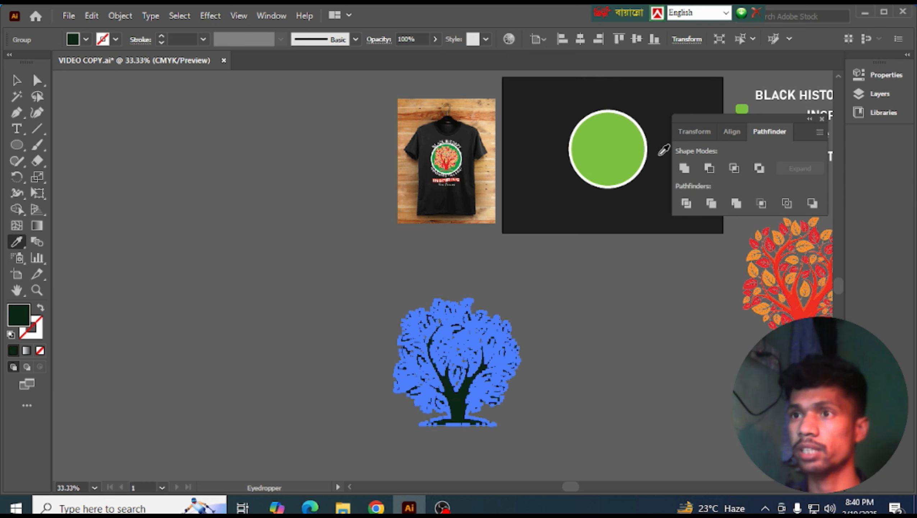
click(649, 138)
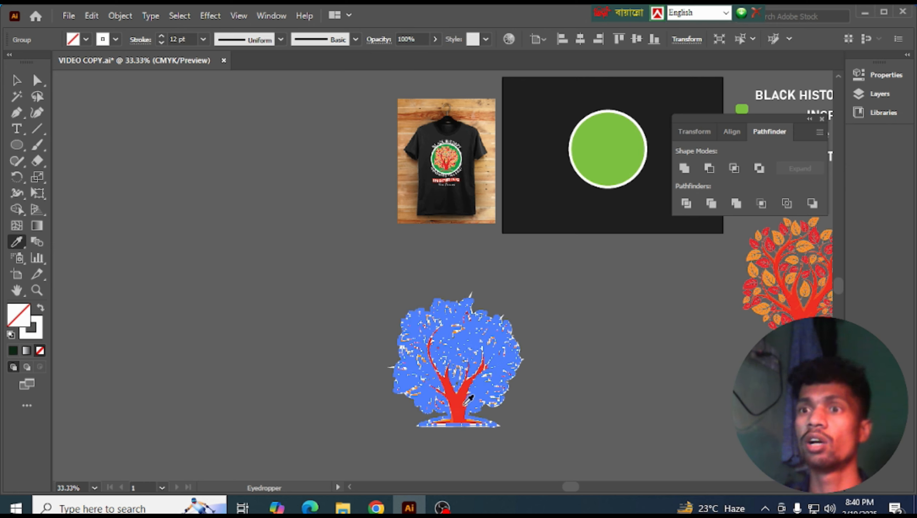
key(ctrl)
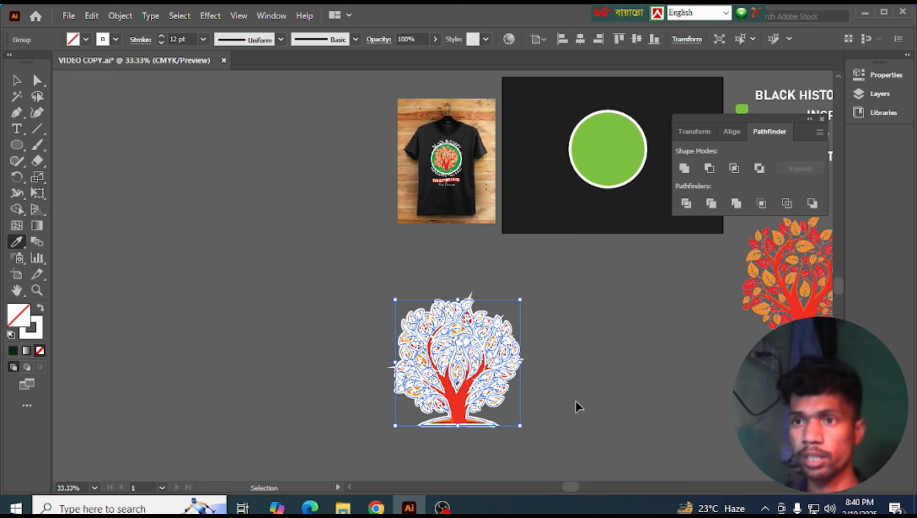
Cut the white-stroked silhouette and paste it behind the coloured tree as its outline.
key(ctrl+z)
ctrl+click(579, 406)
key(v)
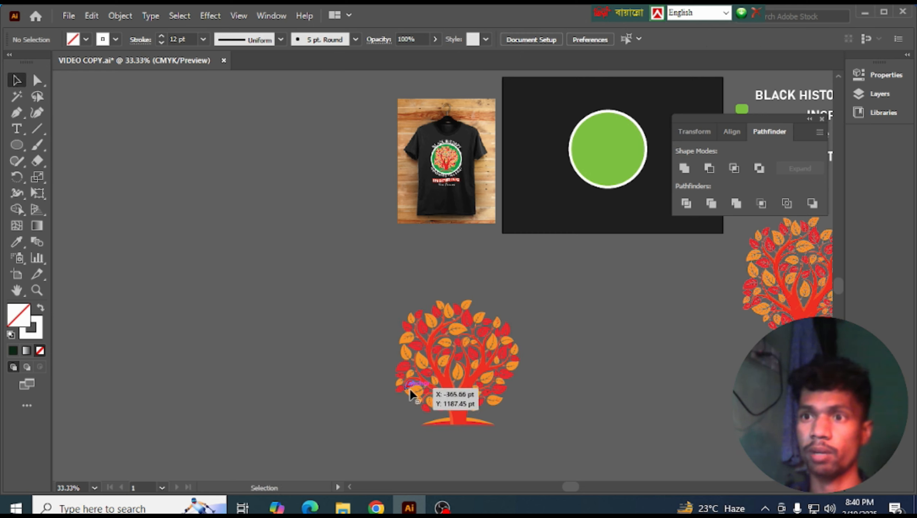
click(443, 390)
key(ctrl+b)
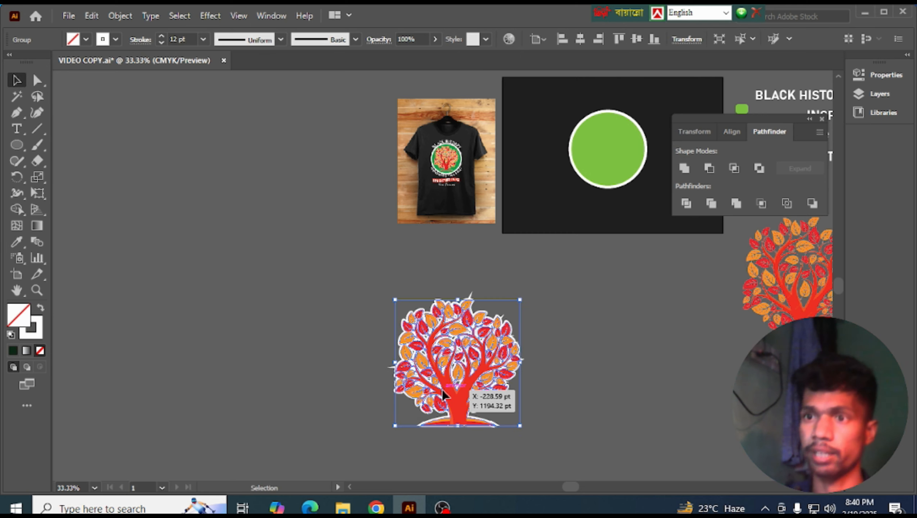
click(584, 348)
Select the coloured tree with its white outline, group them and bring the group to the front.
scroll(475, 390, up, 3)
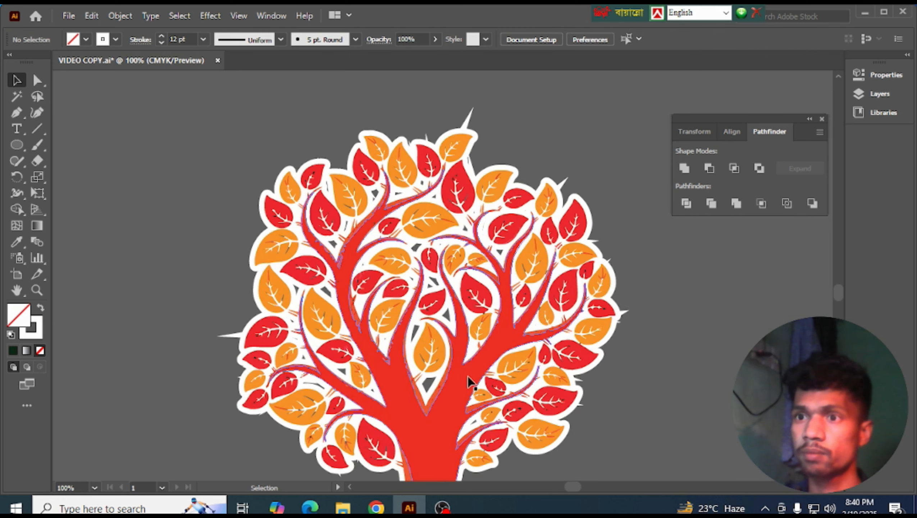
scroll(461, 325, up, 1)
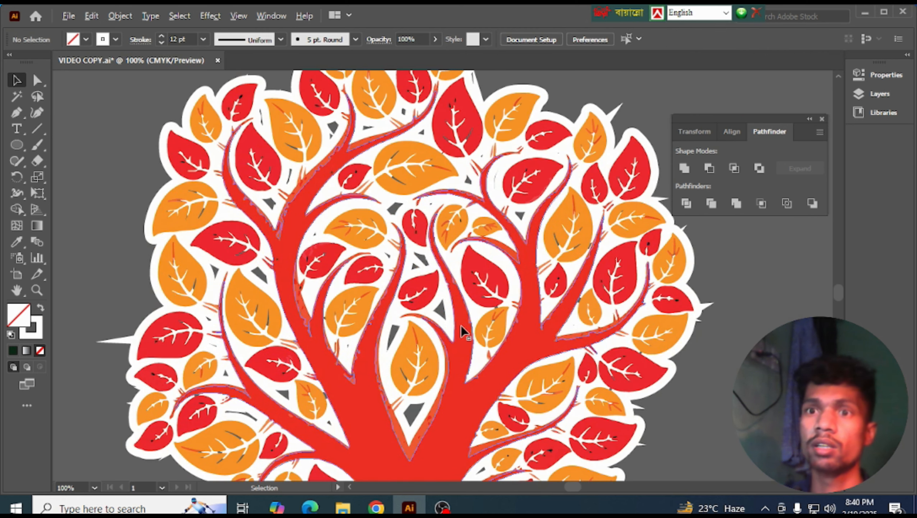
scroll(461, 325, down, 2)
scroll(580, 325, down, 1)
scroll(577, 312, down, 1)
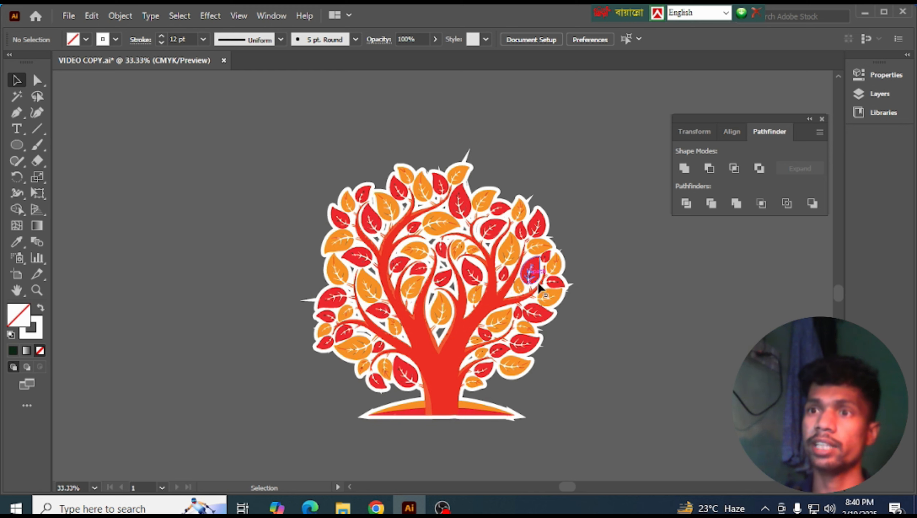
drag(403, 226, 544, 379)
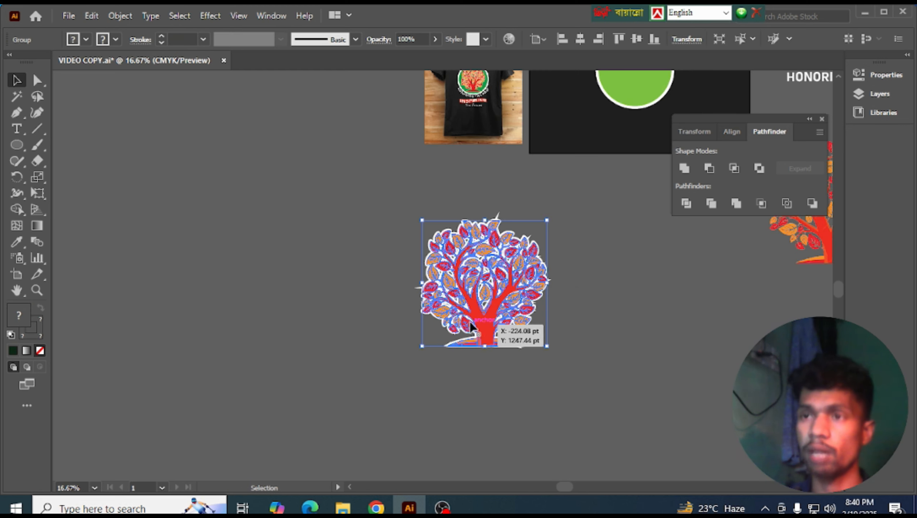
scroll(468, 318, down, 1)
scroll(467, 302, right, 1)
scroll(453, 307, right, 1)
right_click(432, 300)
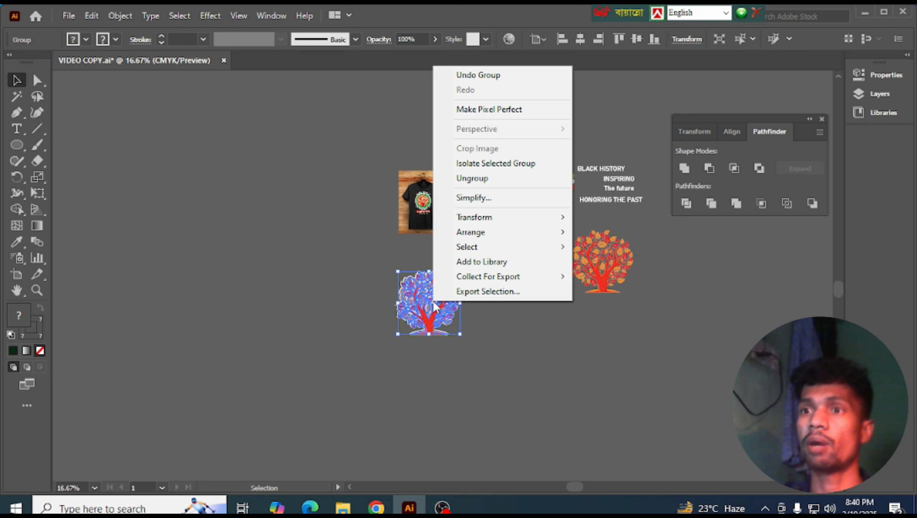
mouse_move(483, 232)
click(632, 235)
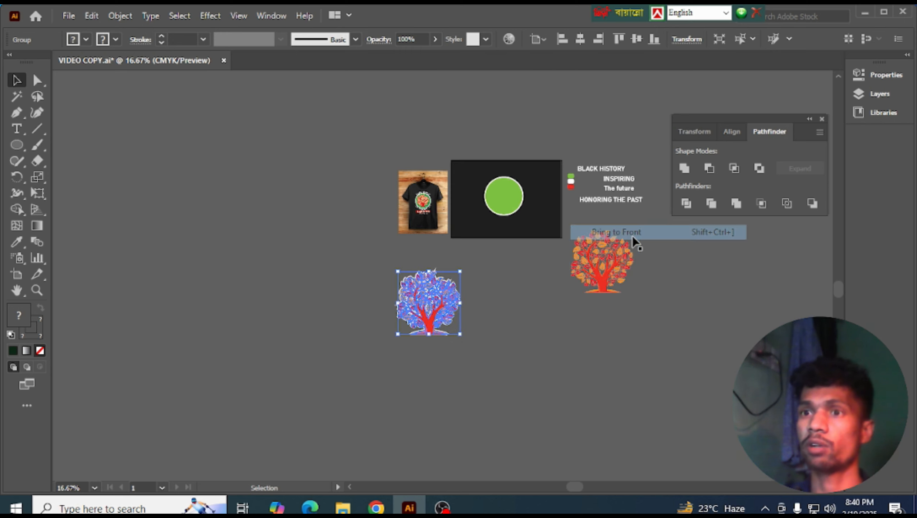
Move the outlined tree group onto the green circle on the dark artboard.
drag(430, 318, 515, 204)
scroll(515, 203, up, 3)
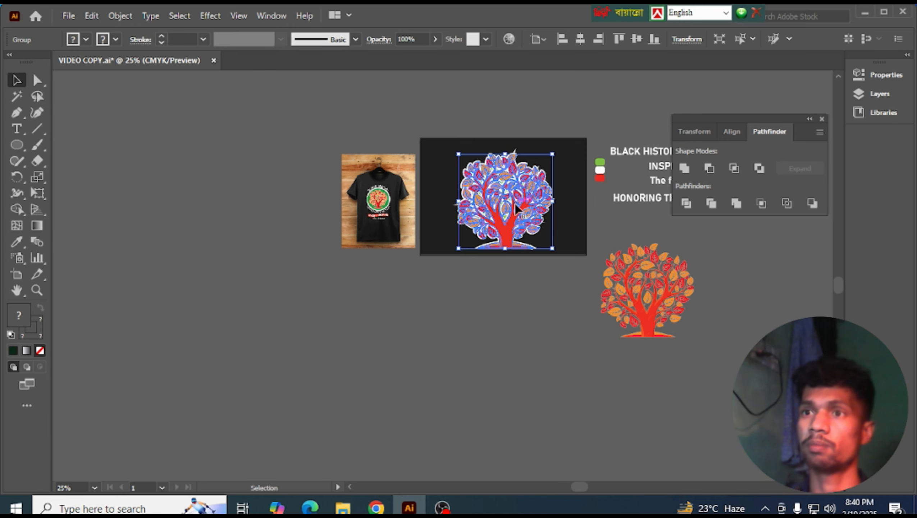
scroll(527, 250, up, 3)
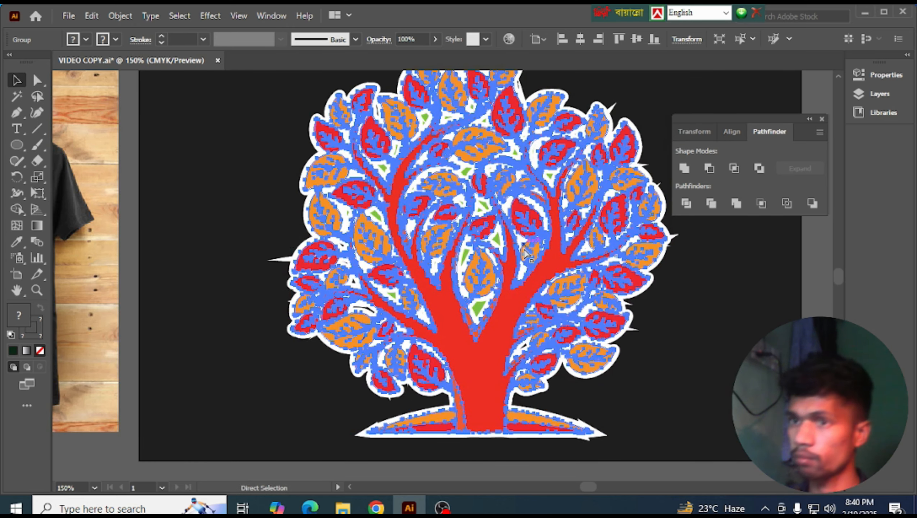
scroll(526, 253, up, 2)
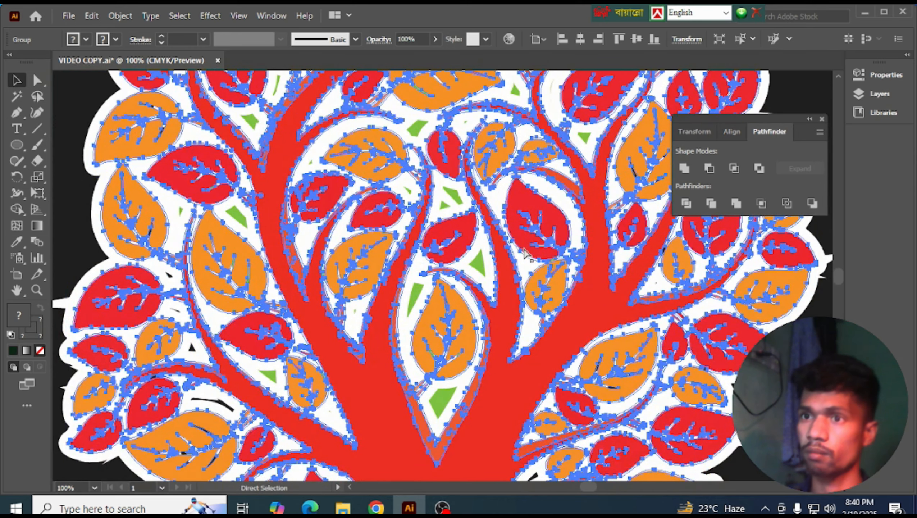
Scale the tree group down to fit inside the green circle and center it horizontally on the artboard.
scroll(528, 254, down, 4)
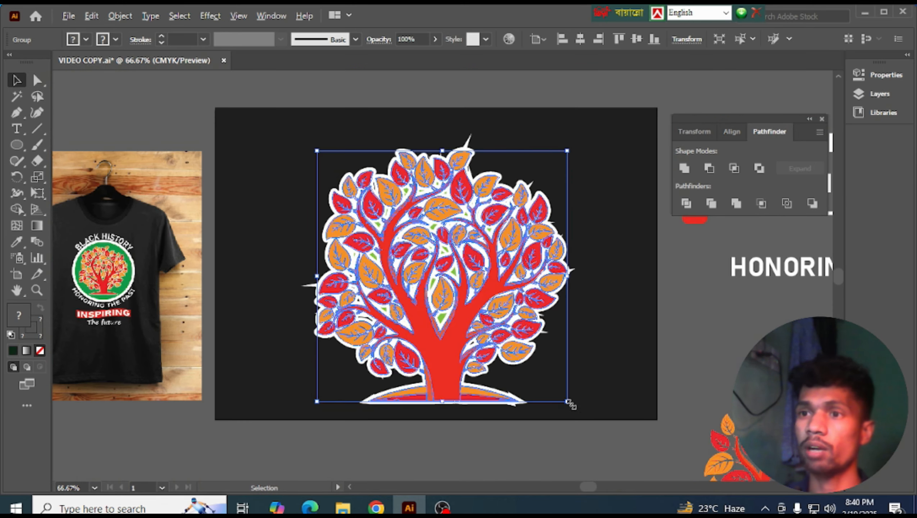
drag(570, 404, 497, 331)
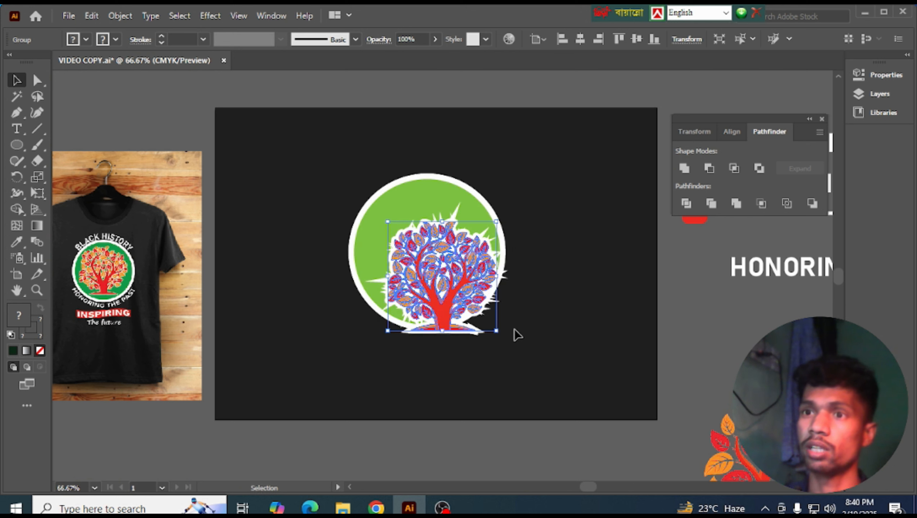
drag(452, 286, 442, 256)
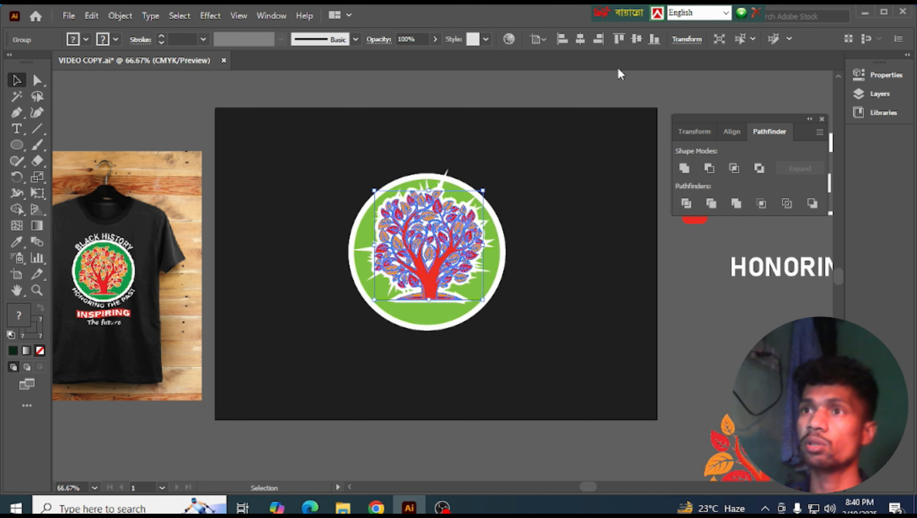
click(581, 40)
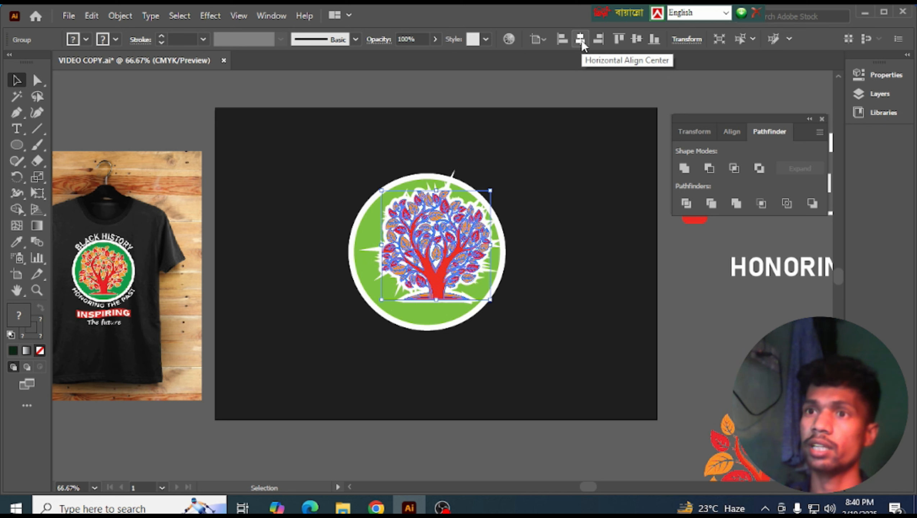
click(563, 195)
Group the green circle with its white ring and center the group horizontally and vertically on the artboard.
click(380, 231)
click(329, 198)
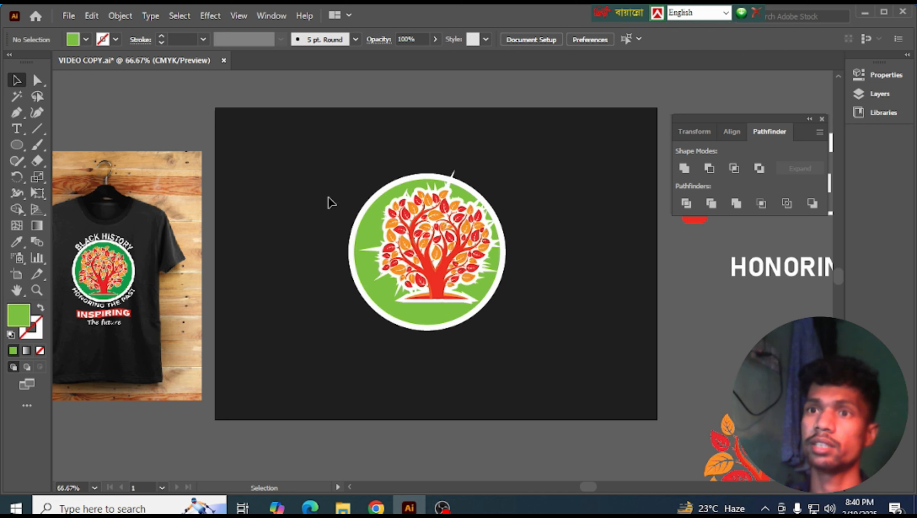
drag(366, 224, 366, 226)
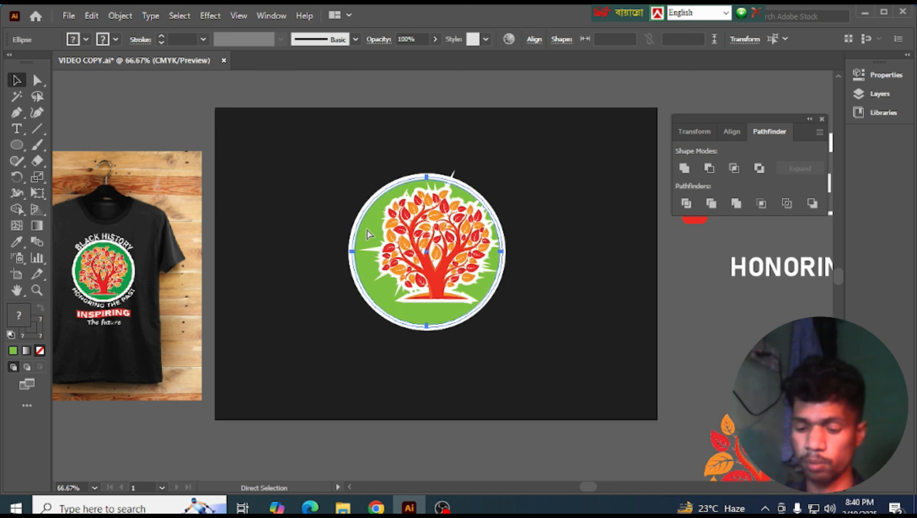
key(ctrl+g)
click(580, 39)
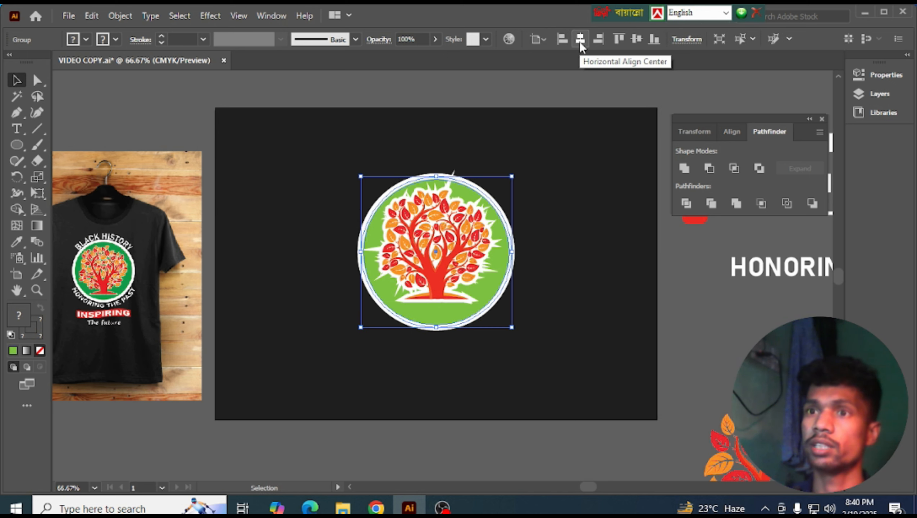
click(637, 39)
click(611, 219)
Center the tree group vertically on the artboard so it sits in the middle of the circle.
click(420, 223)
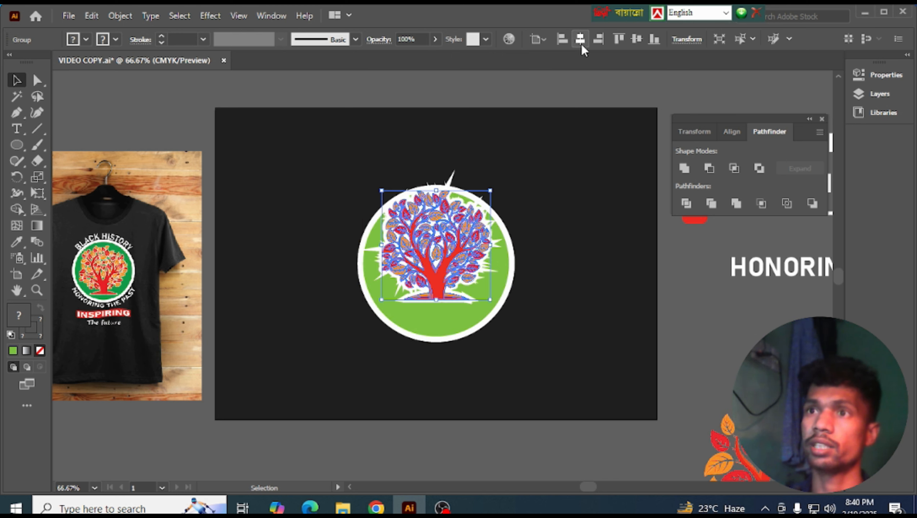
click(638, 39)
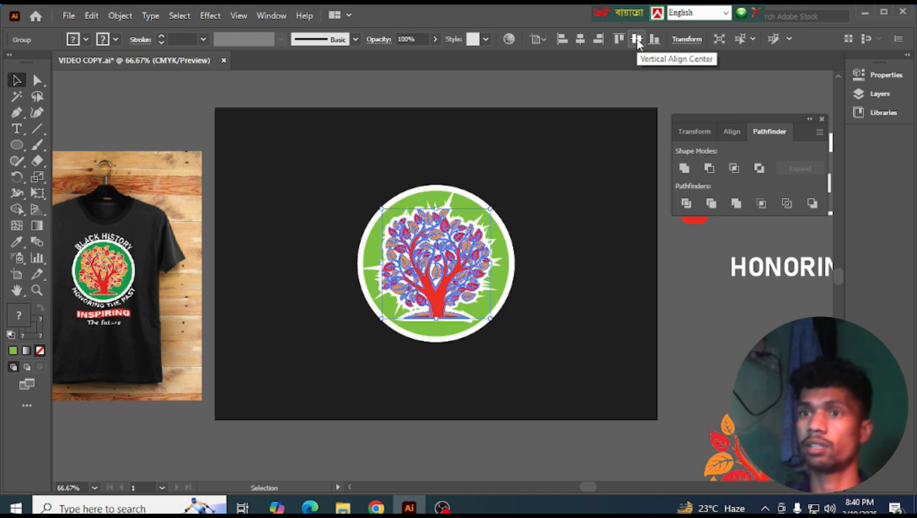
click(557, 342)
scroll(573, 317, down, 1)
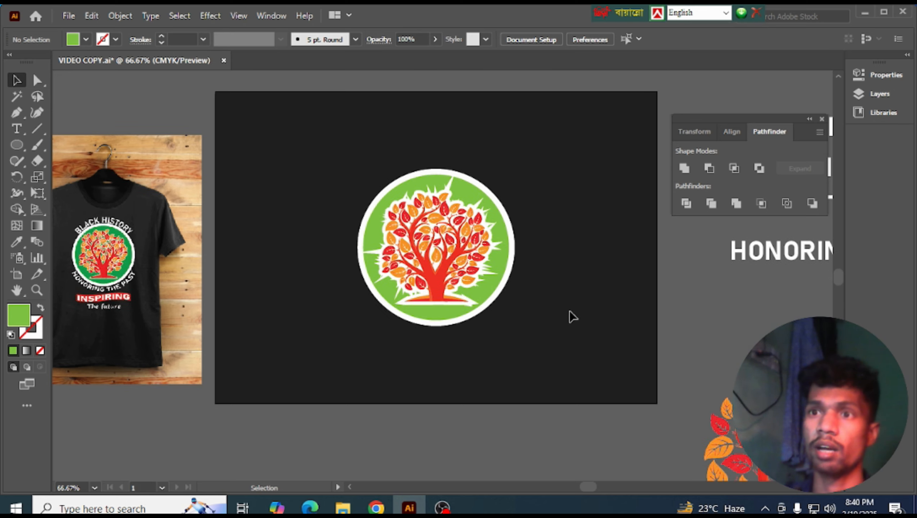
scroll(568, 317, down, 3)
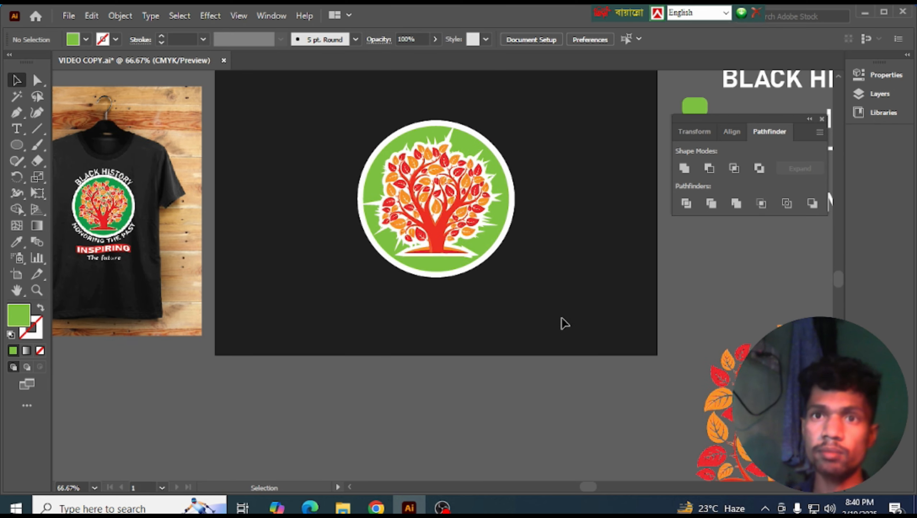
scroll(460, 254, up, 7)
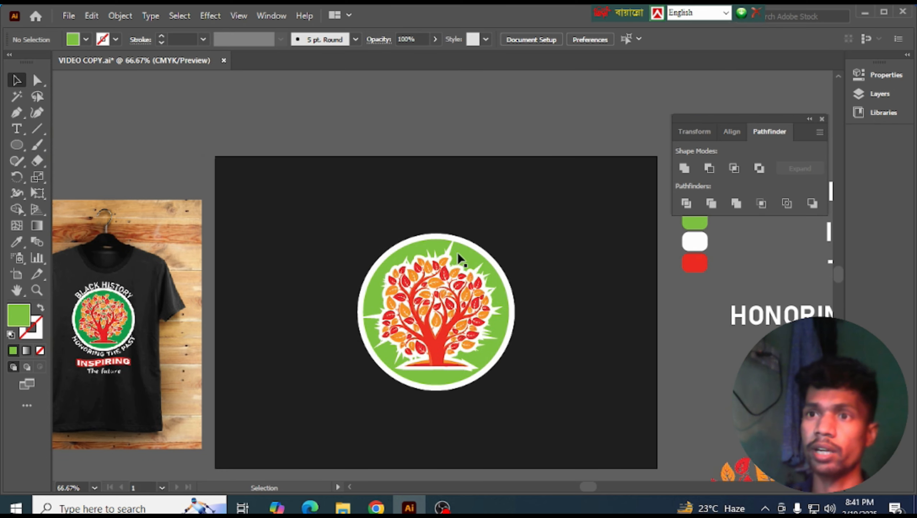
Select the tree group together with the ringed green circle.
drag(369, 221, 525, 392)
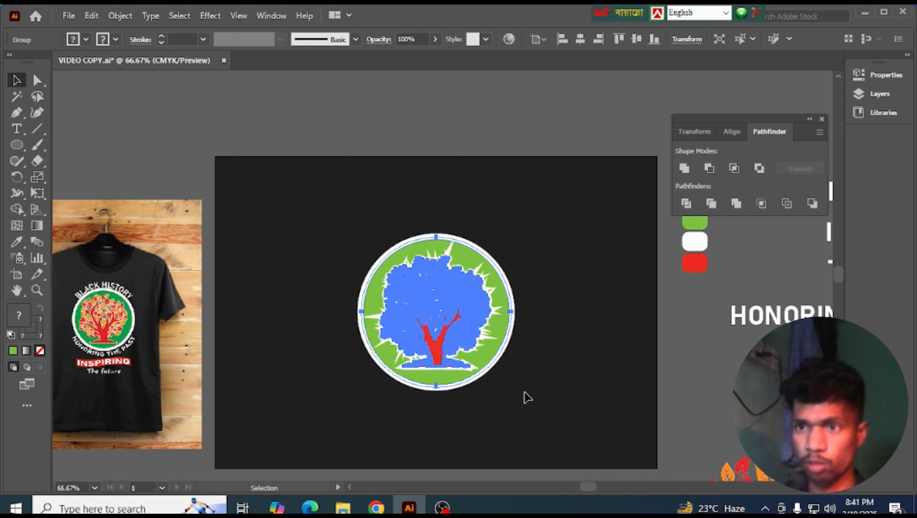
scroll(460, 322, up, 2)
scroll(434, 353, down, 3)
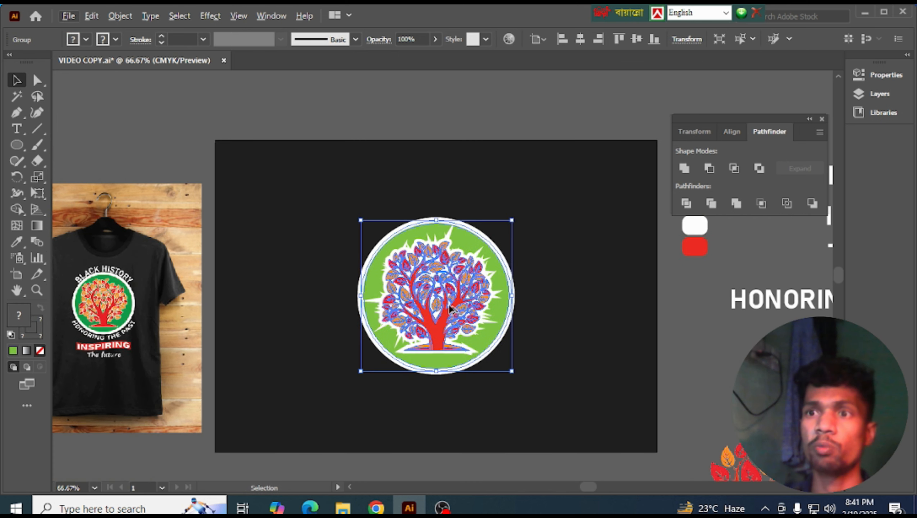
scroll(449, 305, up, 1)
Draw a circle slightly larger than the white ring around the badge and swap its green fill to a stroke.
click(17, 145)
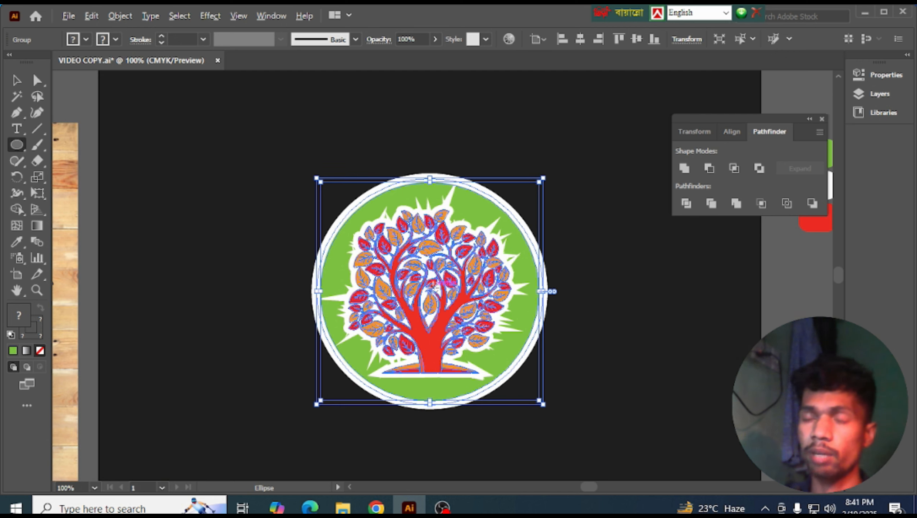
drag(430, 290, 563, 405)
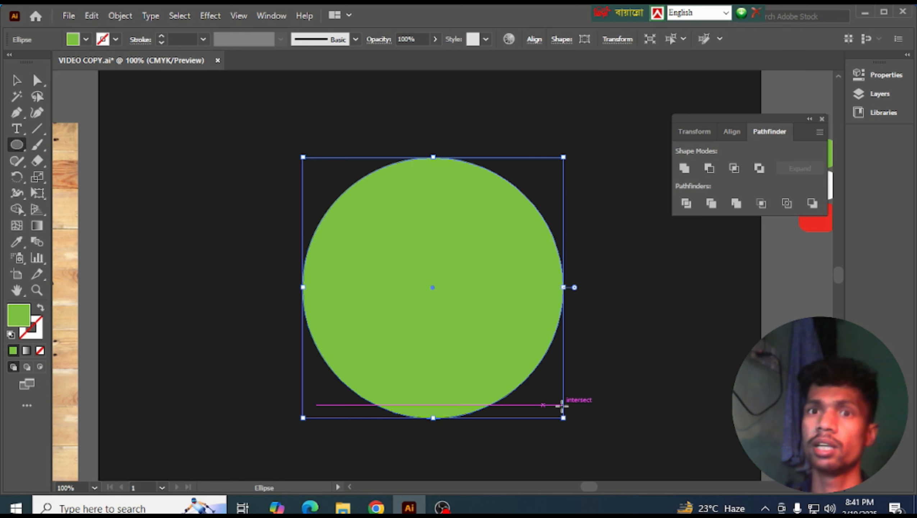
click(41, 311)
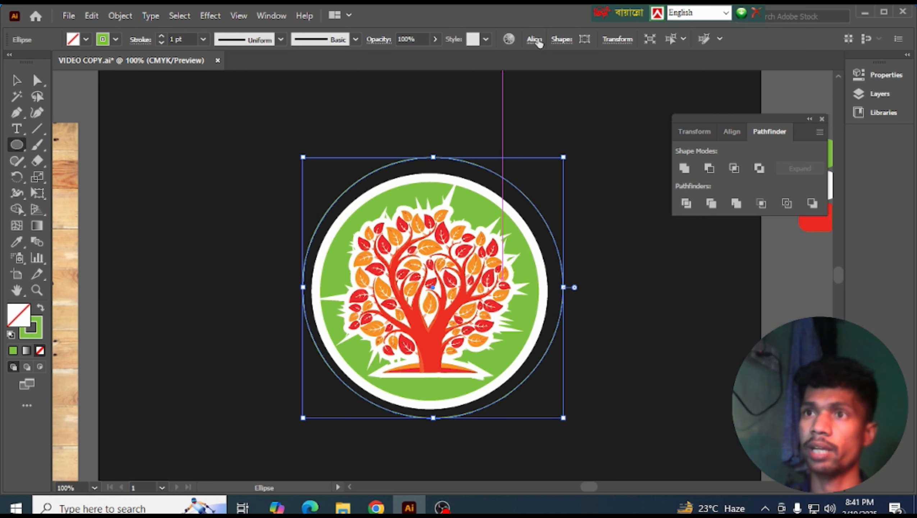
Center the thin outline circle around the badge horizontally and vertically on the artboard.
click(534, 39)
click(423, 79)
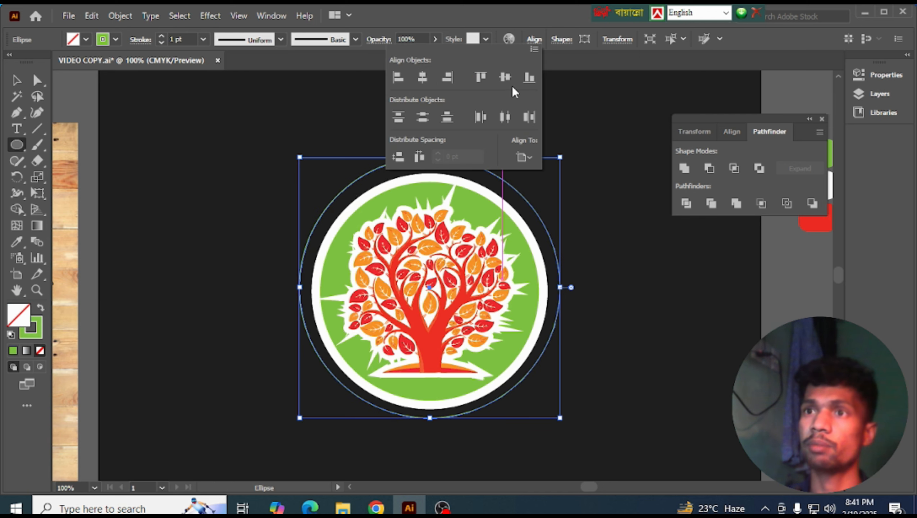
click(505, 82)
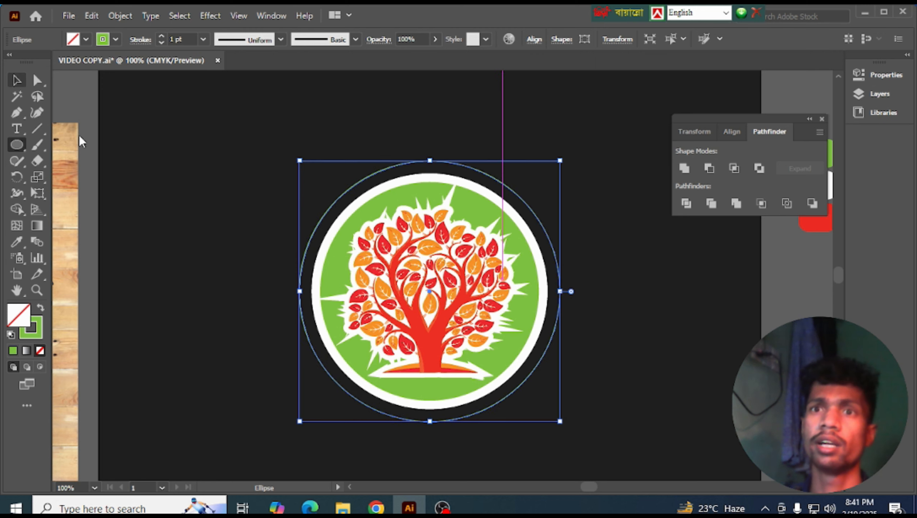
click(502, 171)
click(491, 279)
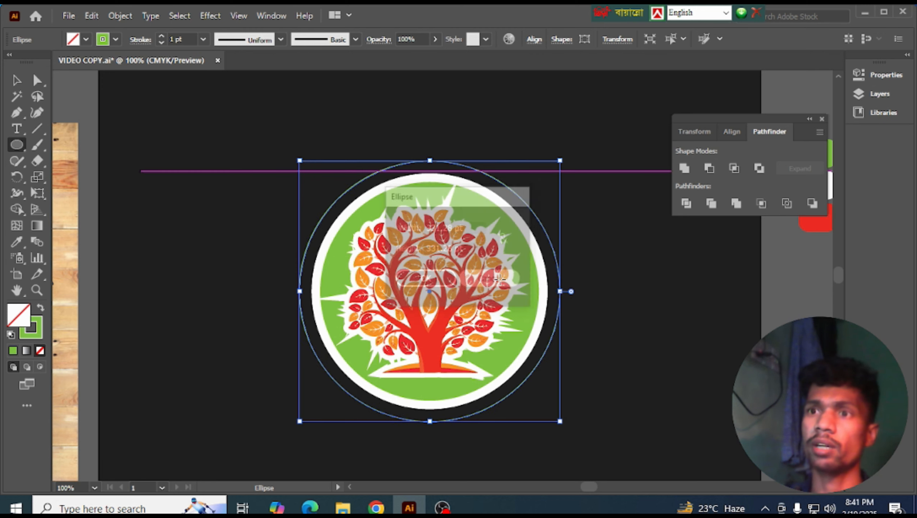
Collapse the floating panel group covering the text lines and copy the whole BLACK HISTORY text beside the artboard.
key(ctrl+minus)
key(ctrl+minus)
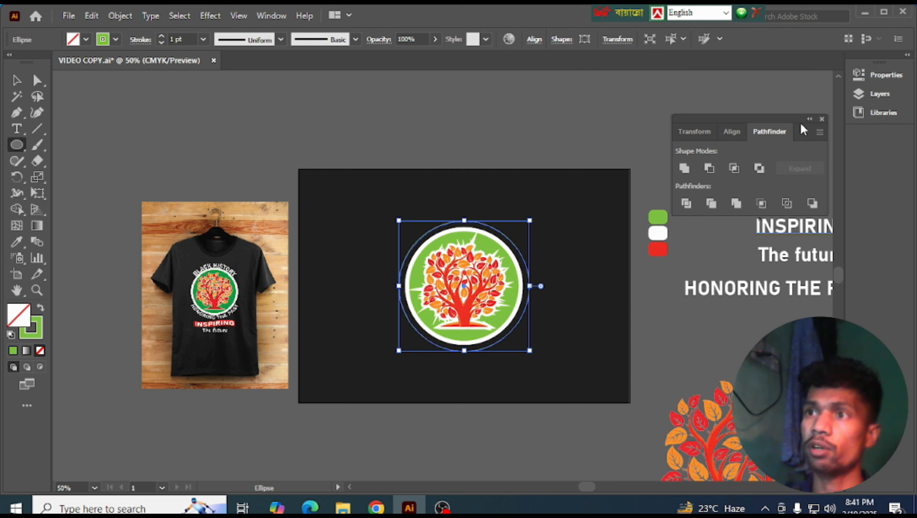
click(810, 120)
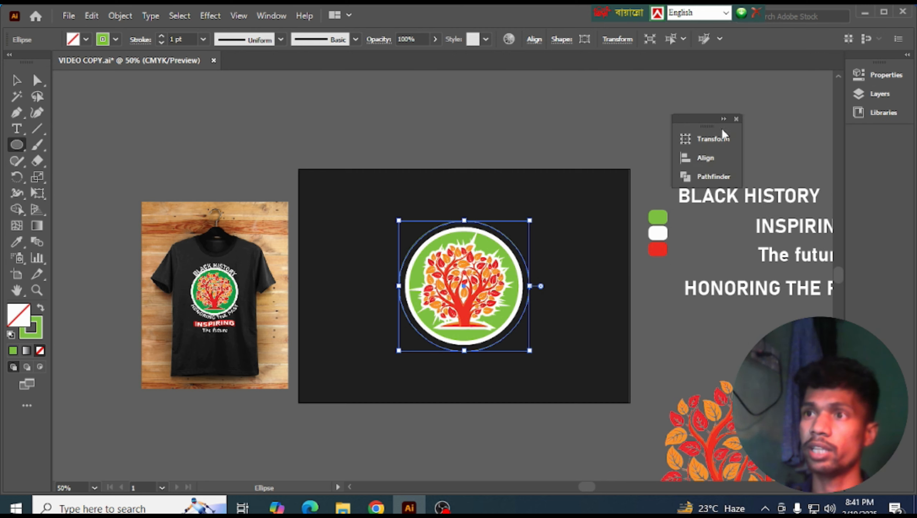
click(17, 80)
double_click(773, 197)
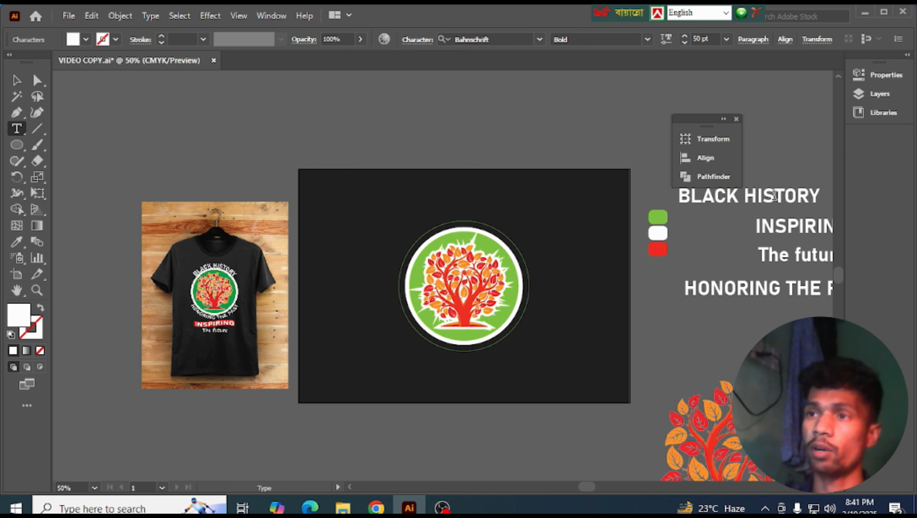
triple_click(775, 197)
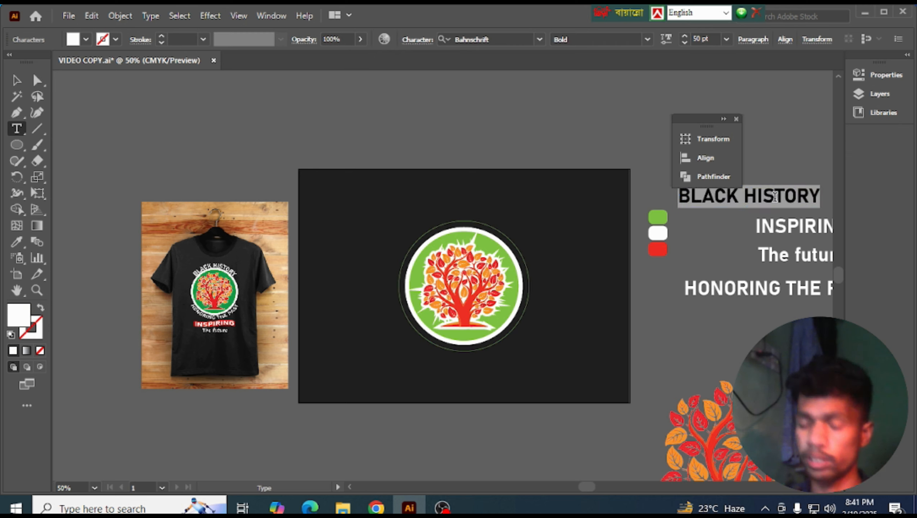
key(Escape)
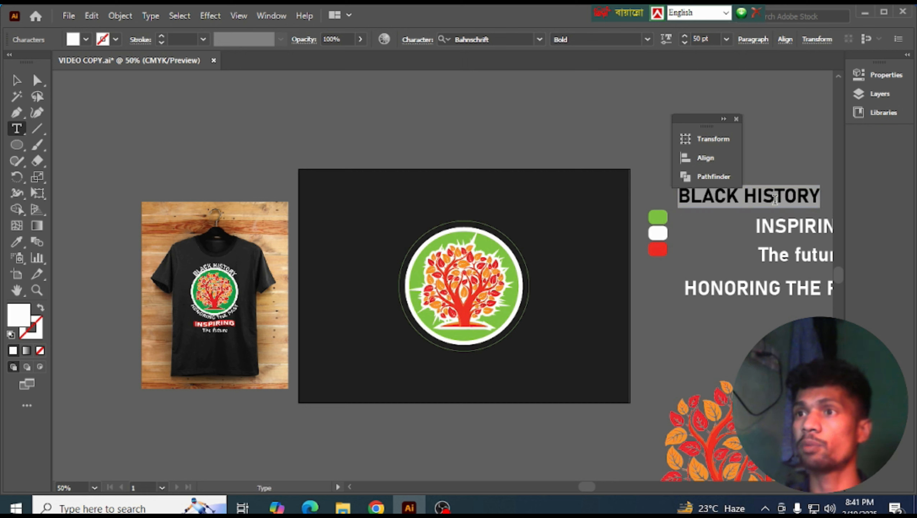
Paste the BLACK HISTORY text onto the outline circle as type on a path, arching over the badge.
drag(17, 128, 52, 156)
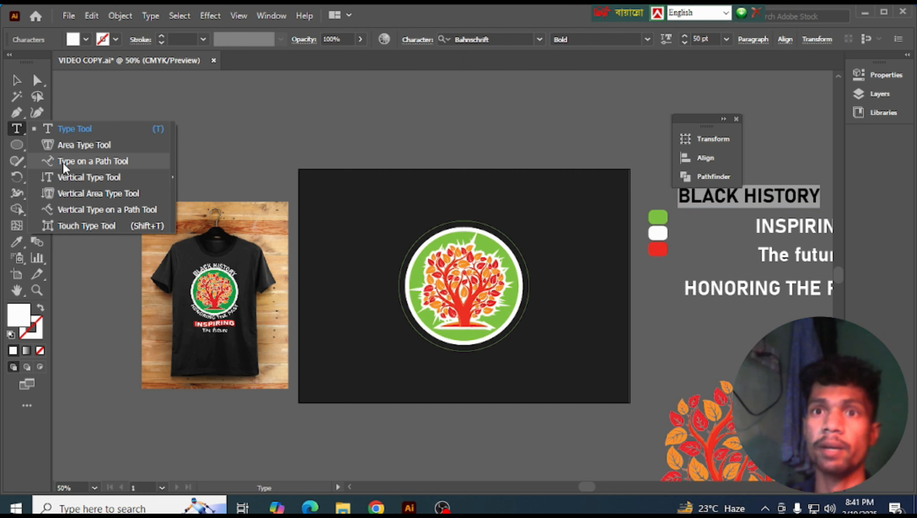
click(63, 164)
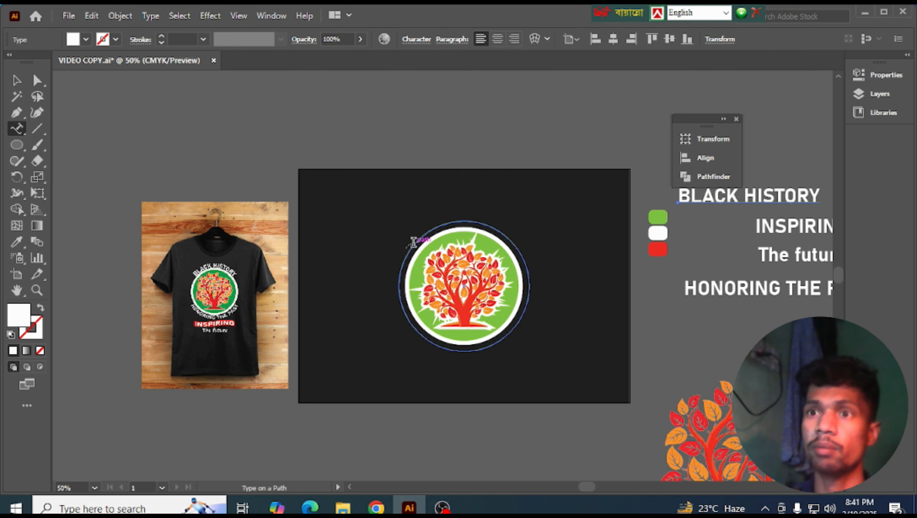
click(412, 249)
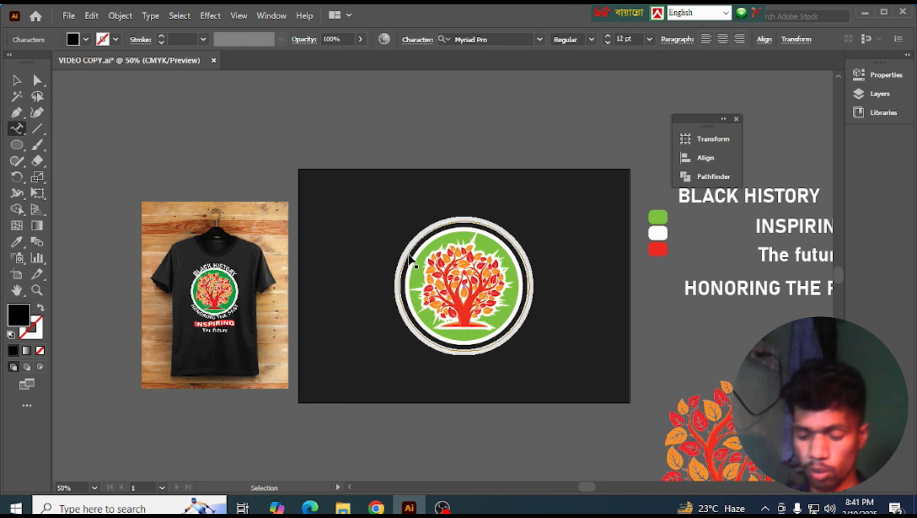
ctrl+click(411, 257)
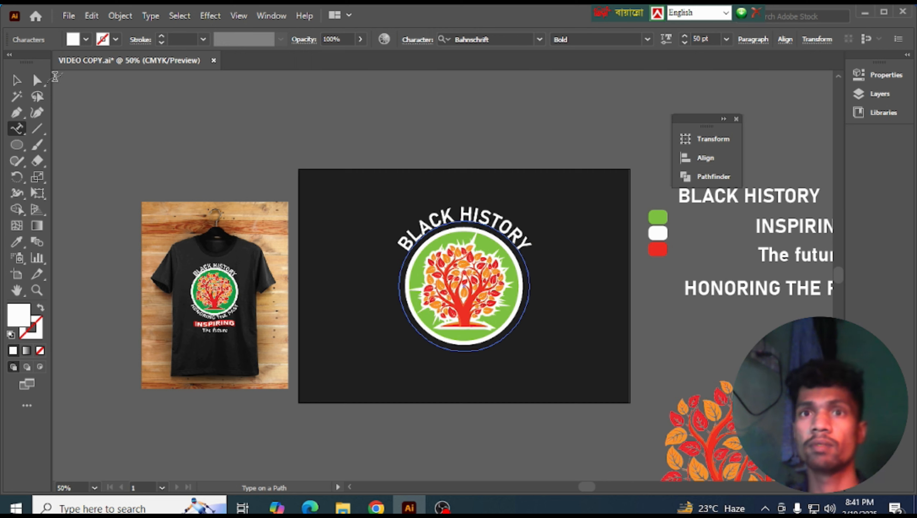
click(16, 79)
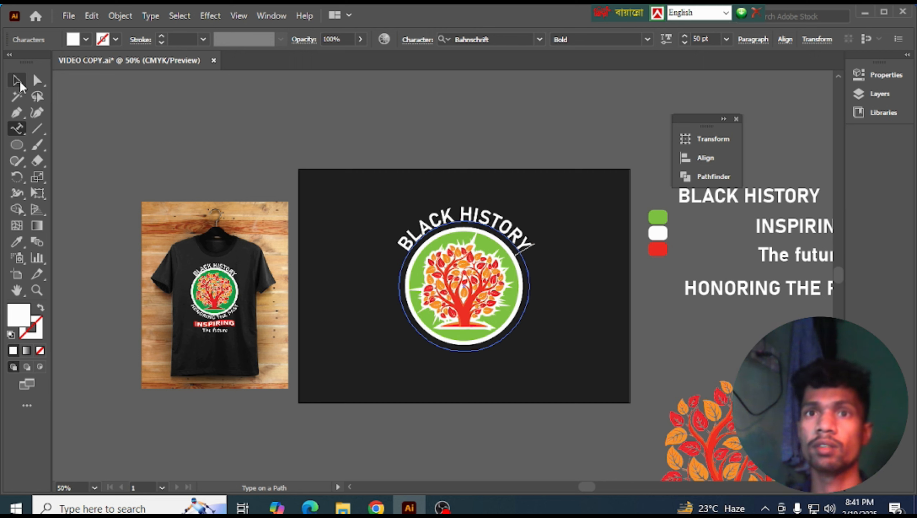
Rotate the curved BLACK HISTORY text slightly to balance it over the top of the badge.
click(604, 299)
click(536, 254)
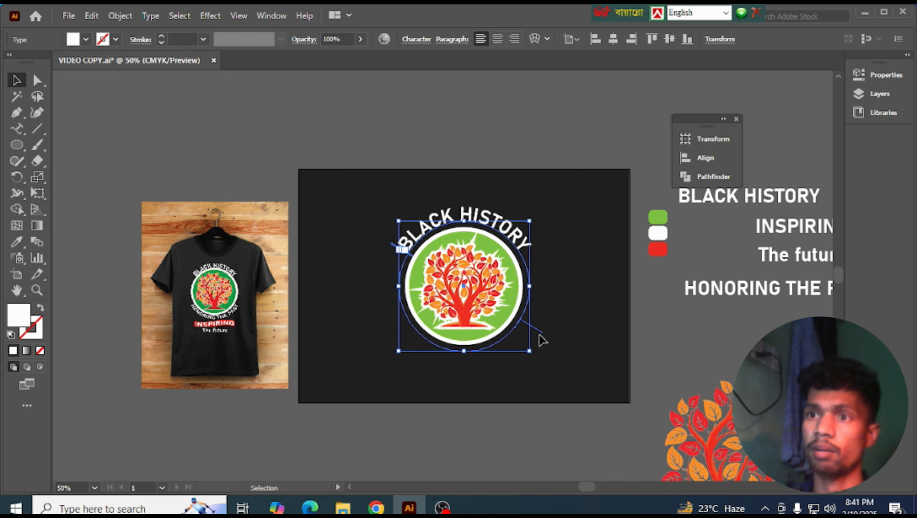
scroll(542, 337, up, 1)
drag(542, 349, 539, 347)
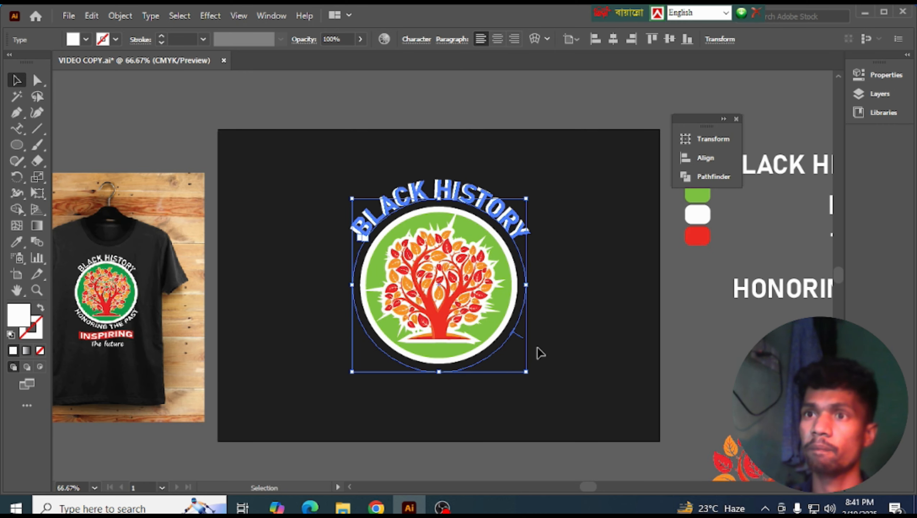
click(595, 317)
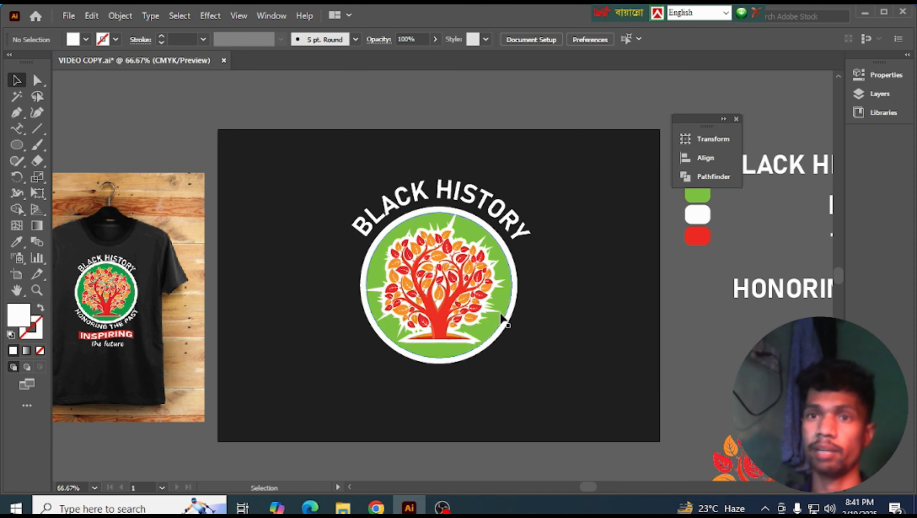
Move the HONORING THE PAST text onto the artboard just below the badge.
scroll(504, 316, down, 2)
alt+scroll(505, 313, down, 2)
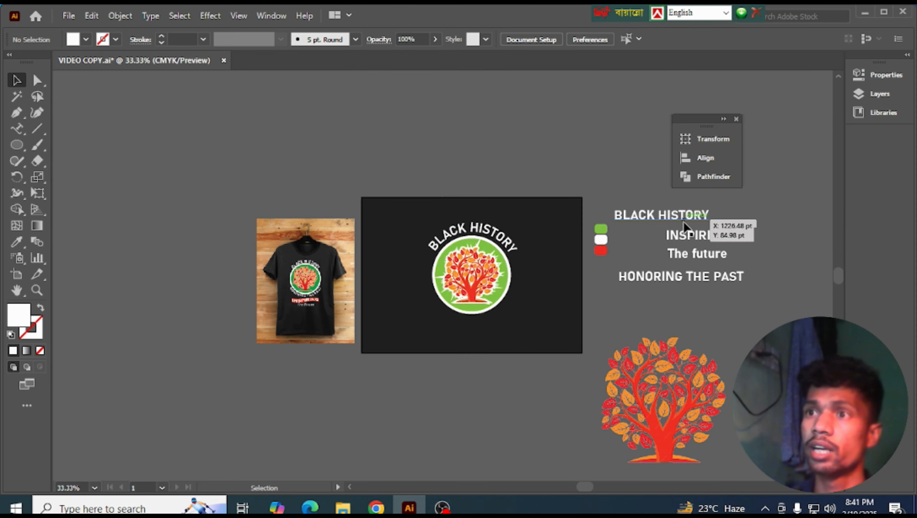
scroll(686, 229, up, 1)
scroll(526, 306, down, 3)
alt+scroll(505, 283, up, 1)
alt+scroll(505, 283, up, 1)
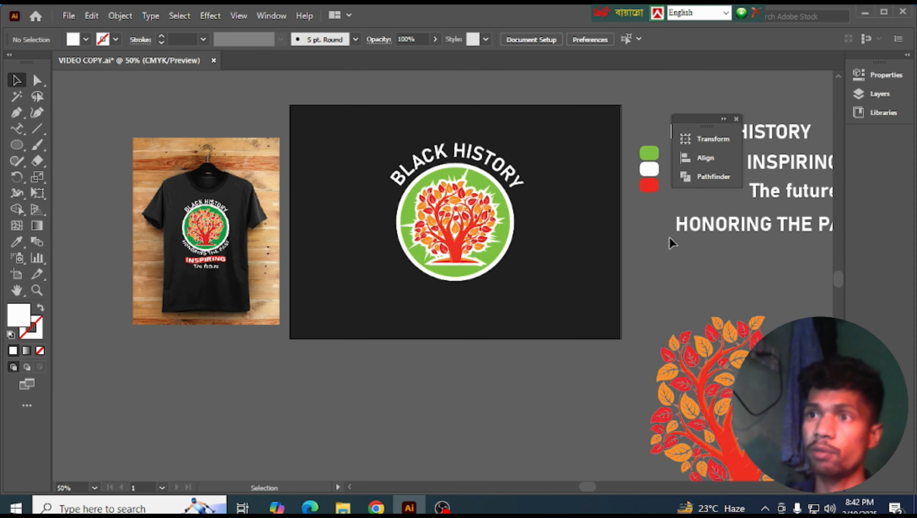
click(722, 225)
drag(742, 244, 464, 301)
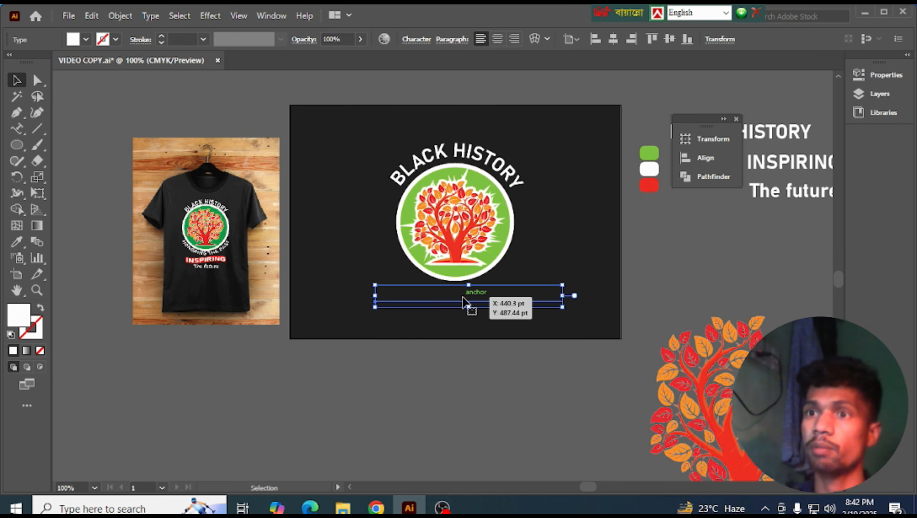
Bring the HONORING THE PAST text to the front and center it horizontally on the artboard.
alt+scroll(464, 301, up, 2)
right_click(465, 302)
mouse_move(527, 432)
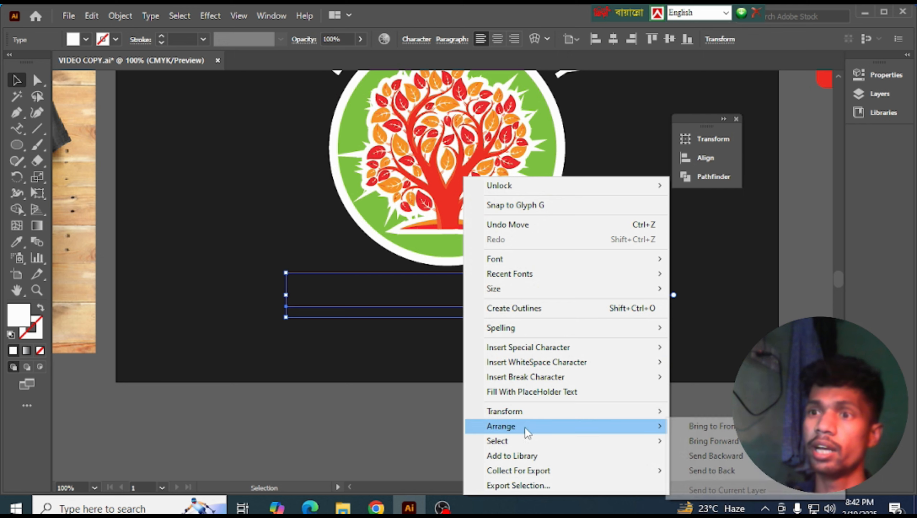
click(716, 425)
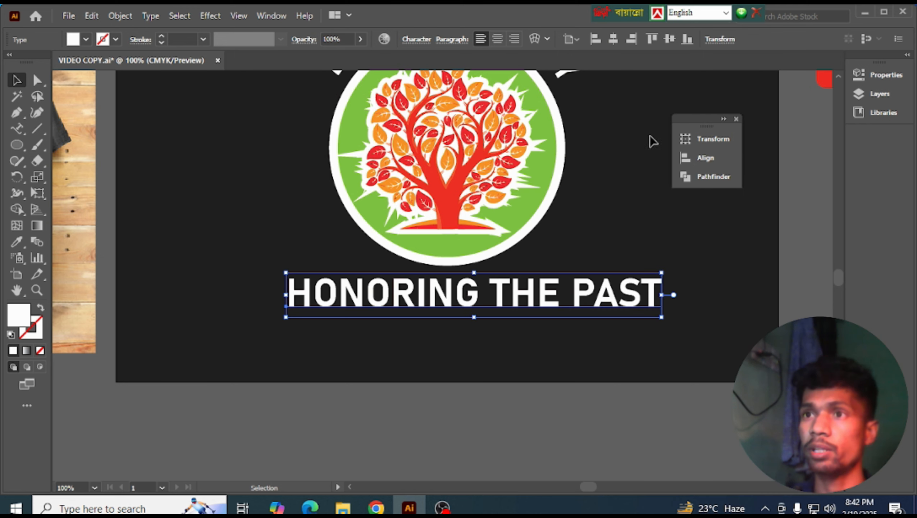
scroll(652, 142, up, 3)
click(614, 38)
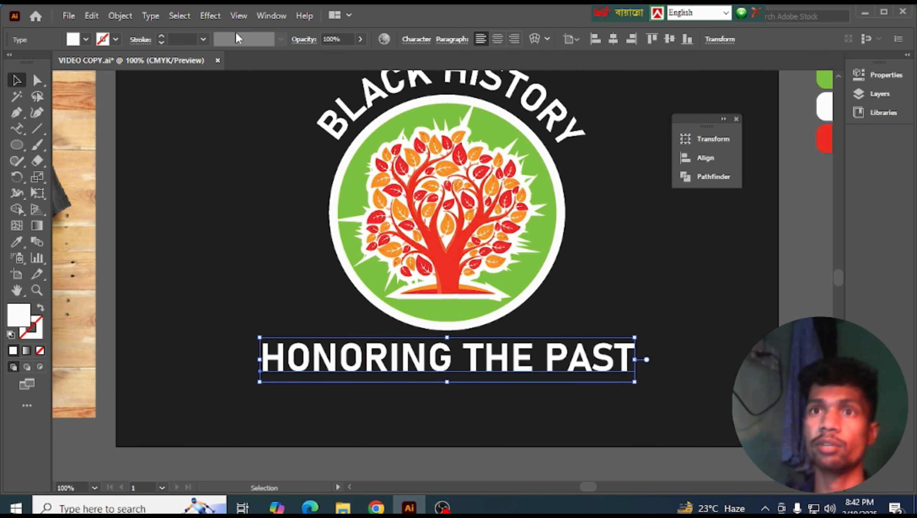
Bend the HONORING THE PAST text downward with an Arc warp and expand its appearance.
click(210, 16)
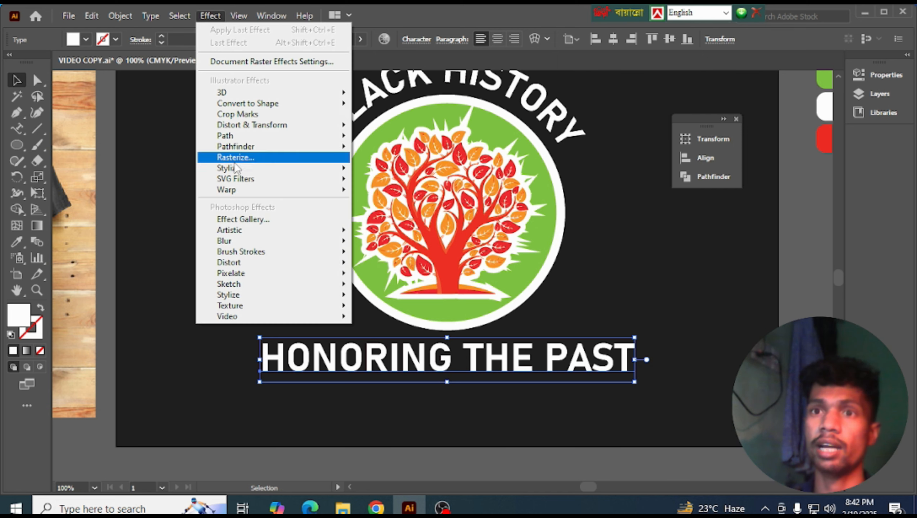
mouse_move(232, 189)
click(388, 191)
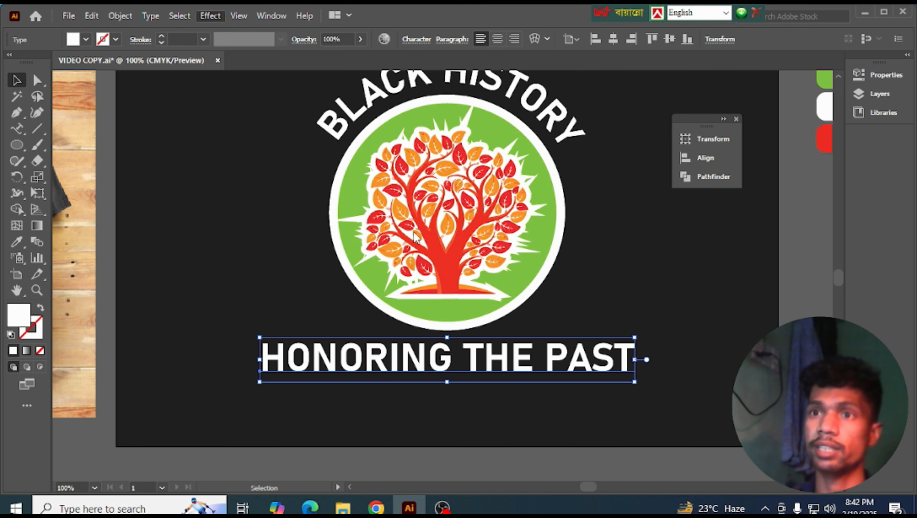
drag(553, 330, 488, 335)
click(549, 430)
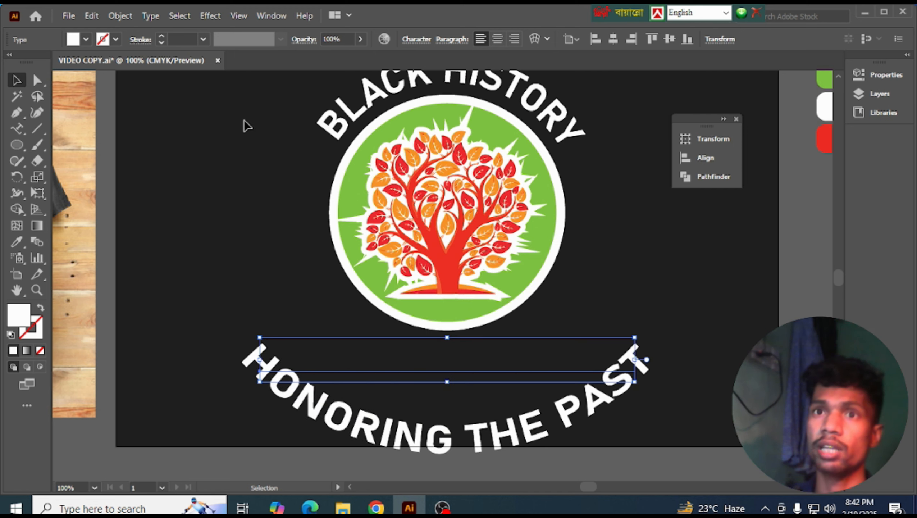
click(120, 16)
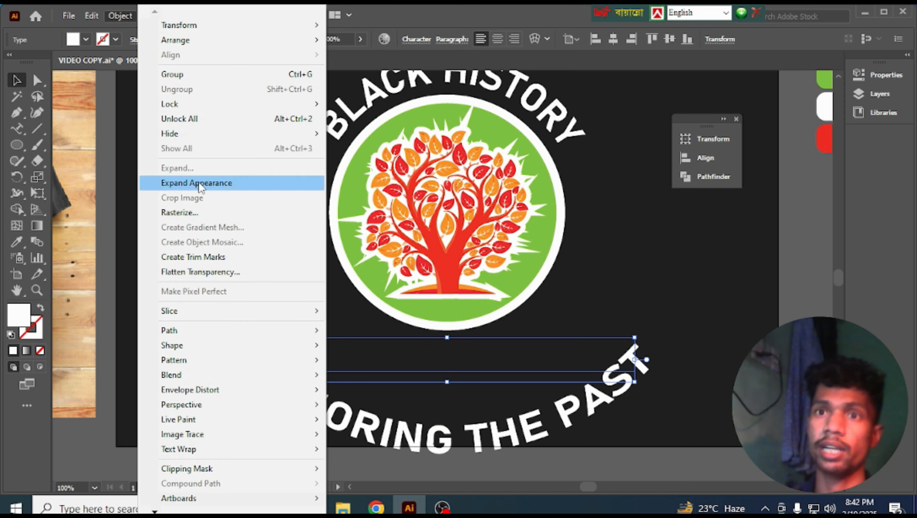
click(226, 183)
Scale the expanded HONORING THE PAST text down slightly and move it up around the badge's lower edge.
scroll(469, 328, down, 3)
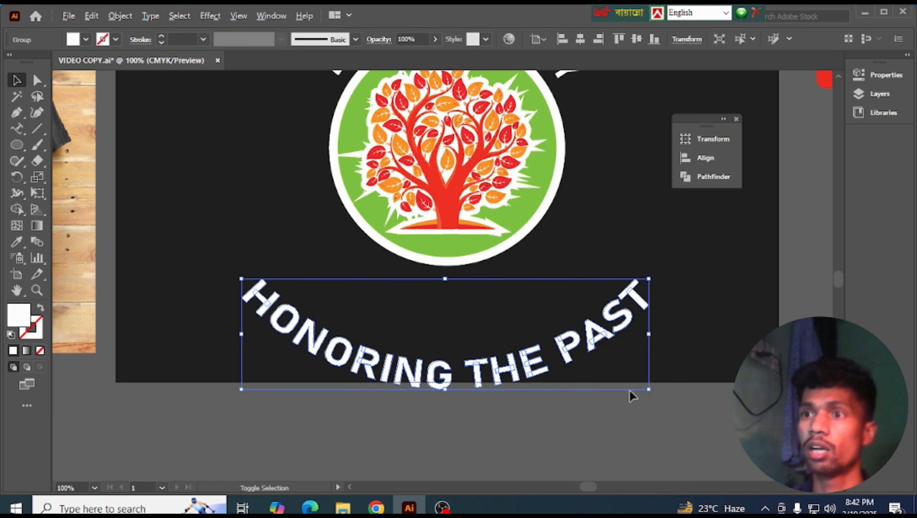
drag(649, 391, 638, 385)
drag(500, 338, 493, 285)
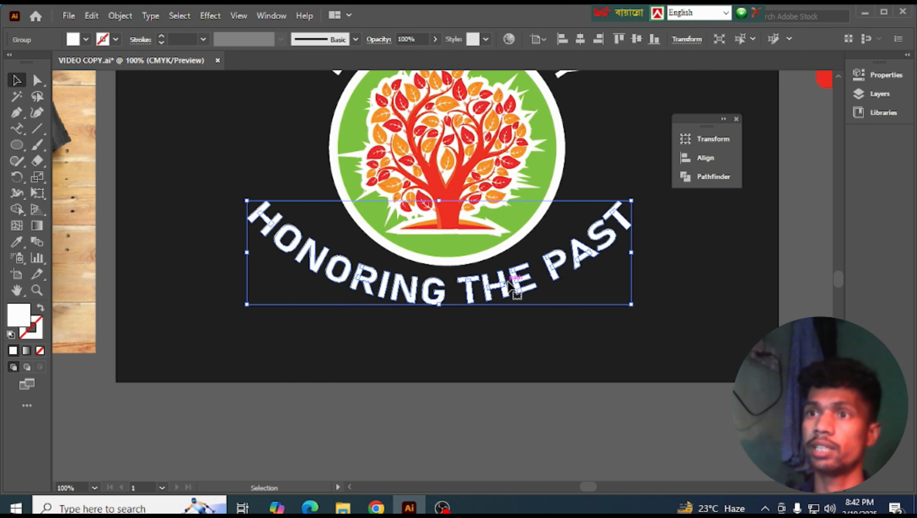
Try narrowing the curved HONORING THE PAST lettering from both ends, and undo both size changes.
scroll(508, 291, up, 1)
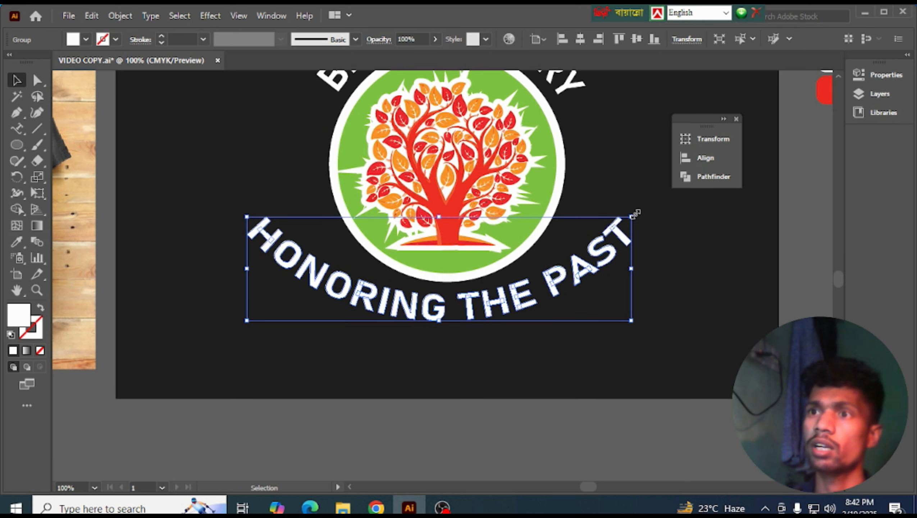
drag(635, 214, 606, 207)
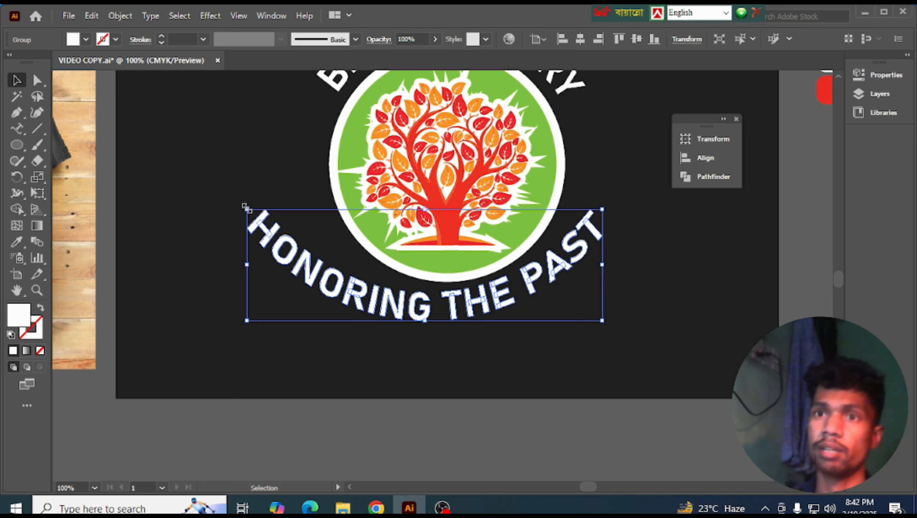
drag(246, 207, 292, 204)
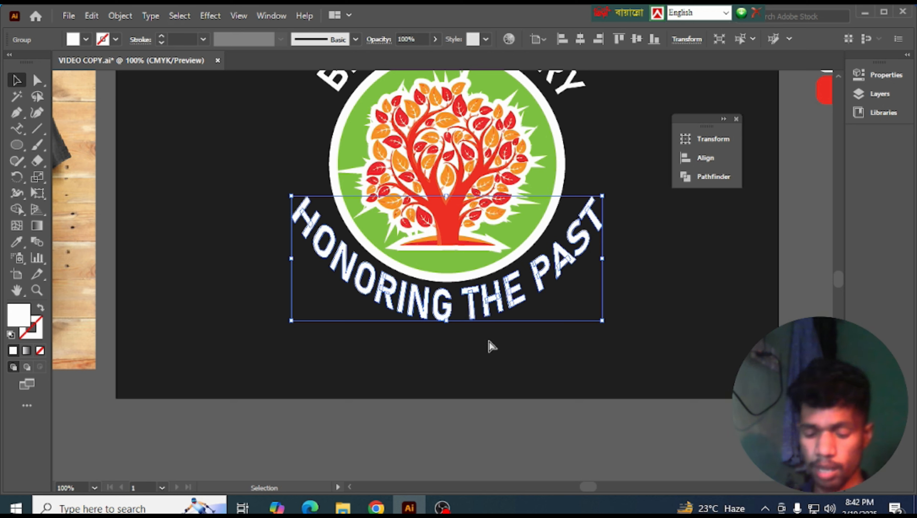
key(ctrl+z)
key(ctrl+z)
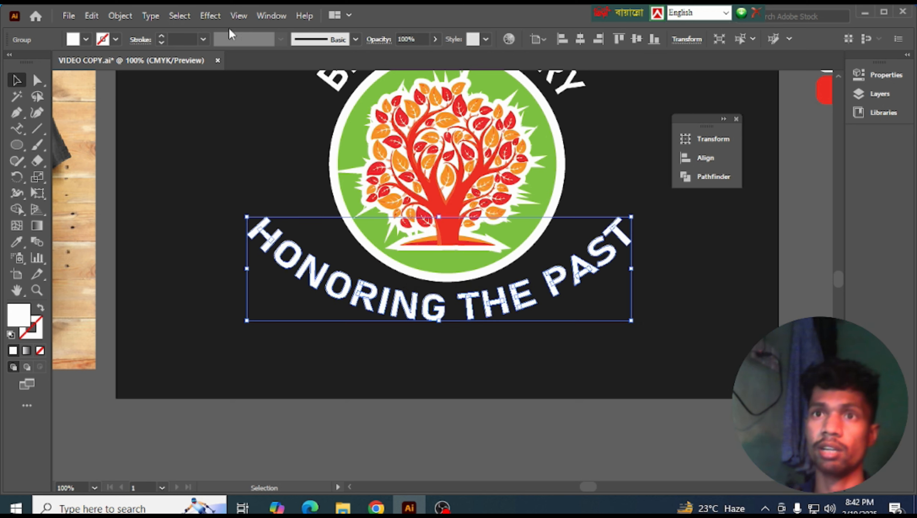
Apply another horizontal Arc warp with a negative bend to curve the HONORING THE PAST lettering more strongly.
click(211, 16)
mouse_move(234, 189)
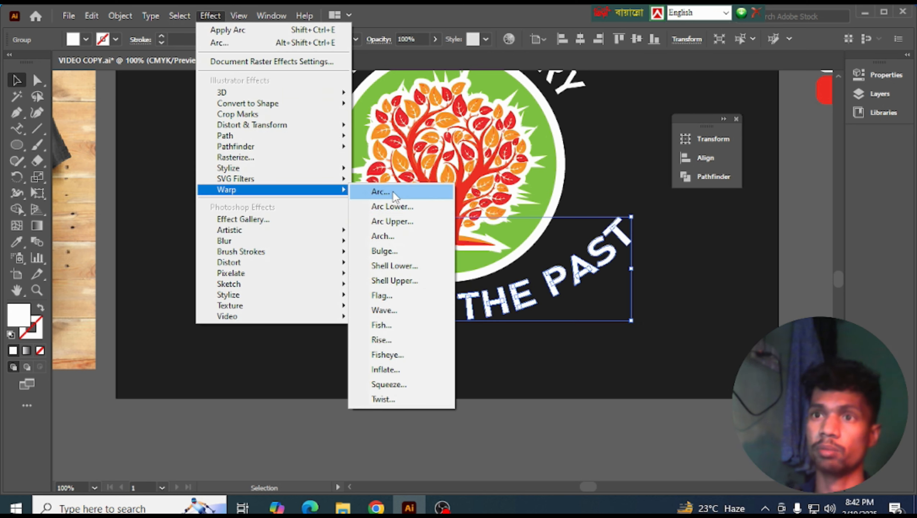
click(394, 194)
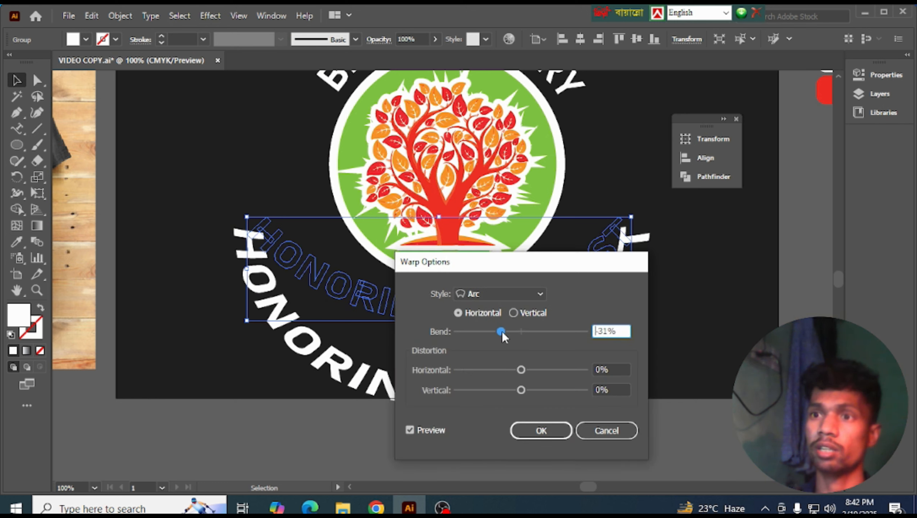
drag(503, 331, 505, 332)
click(543, 430)
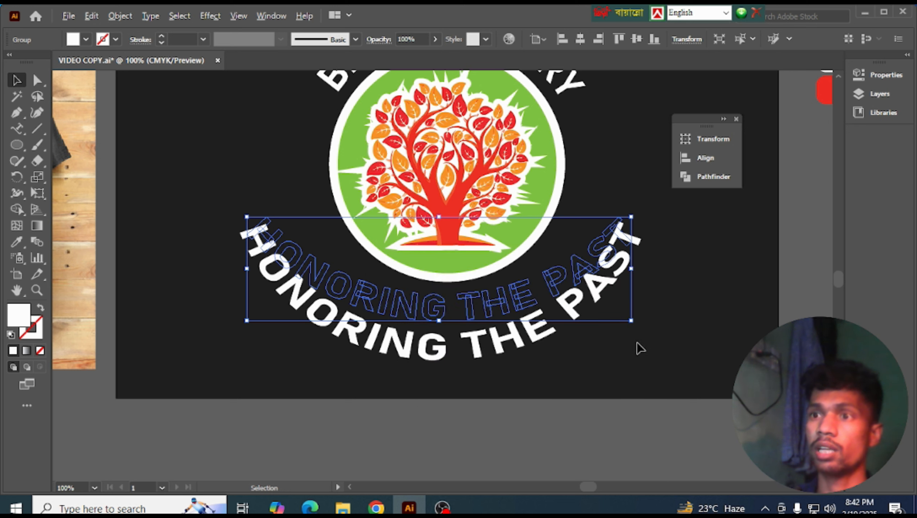
Scale the warped HONORING THE PAST lettering down around its center and expand its appearance.
drag(631, 320, 591, 309)
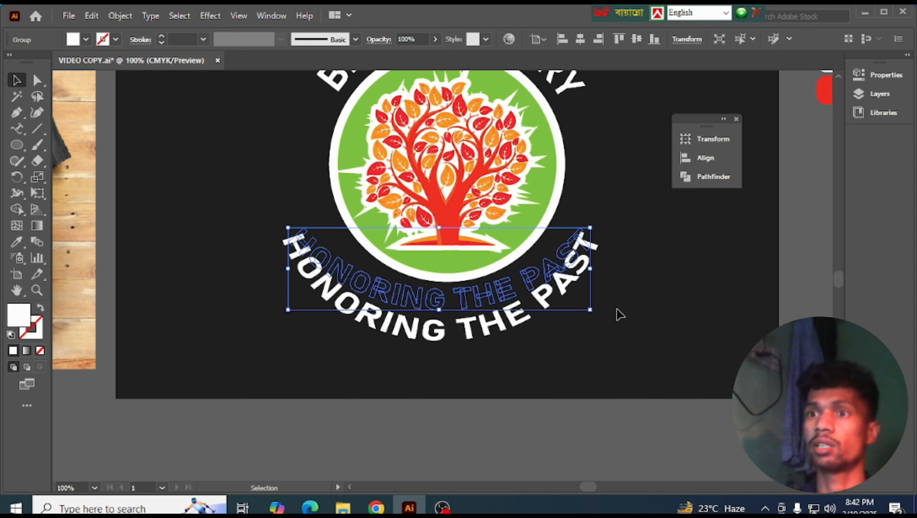
click(120, 16)
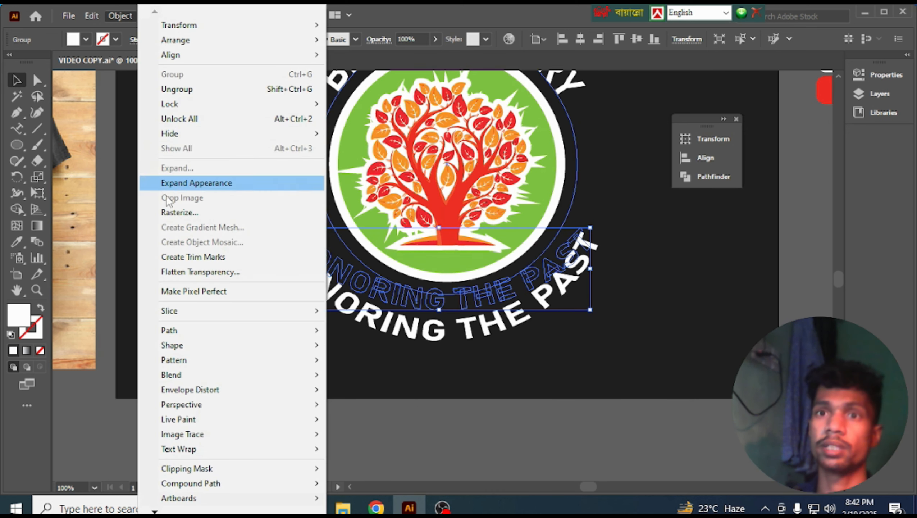
click(183, 183)
click(586, 362)
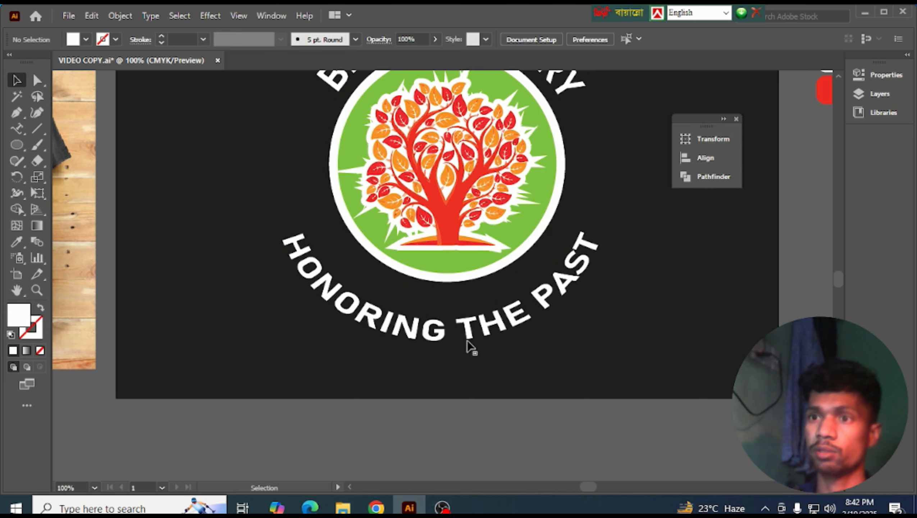
Move the HONORING THE PAST lettering up around the badge's lower edge, narrow it slightly from both ends and center it horizontally.
drag(462, 318, 446, 304)
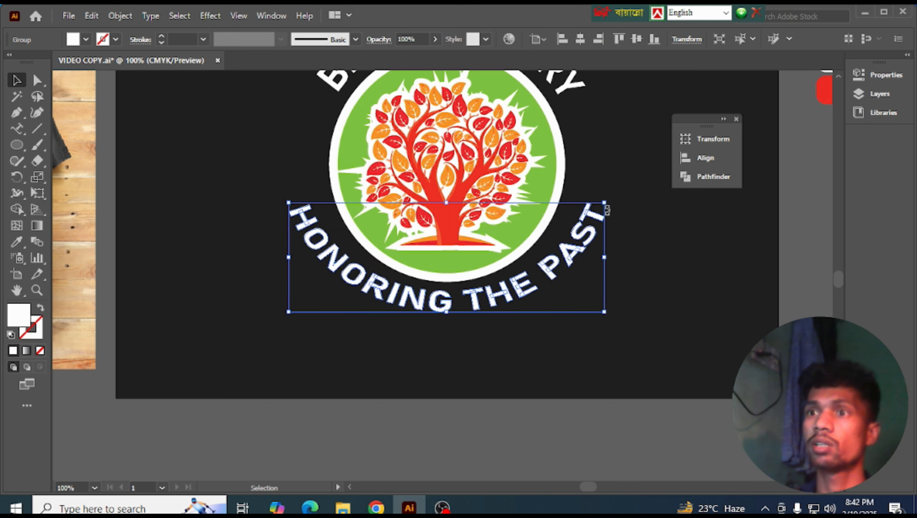
drag(605, 204, 596, 202)
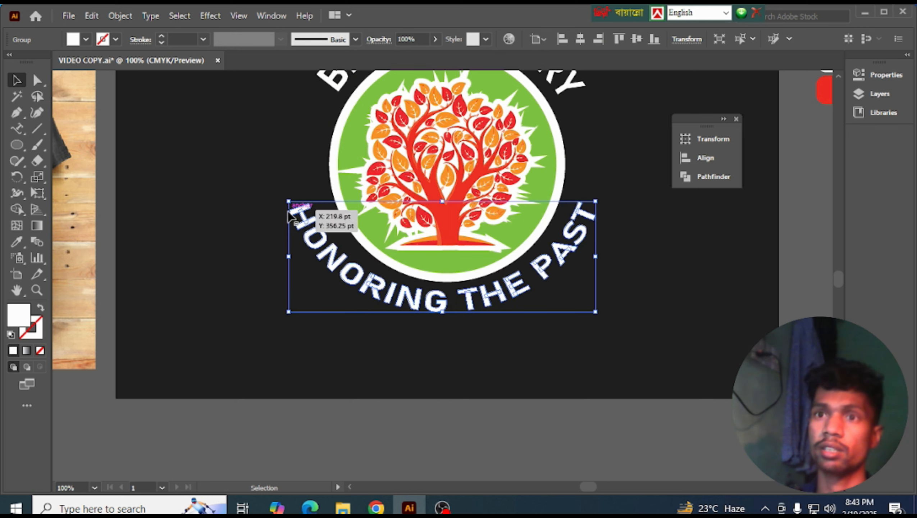
drag(288, 201, 295, 197)
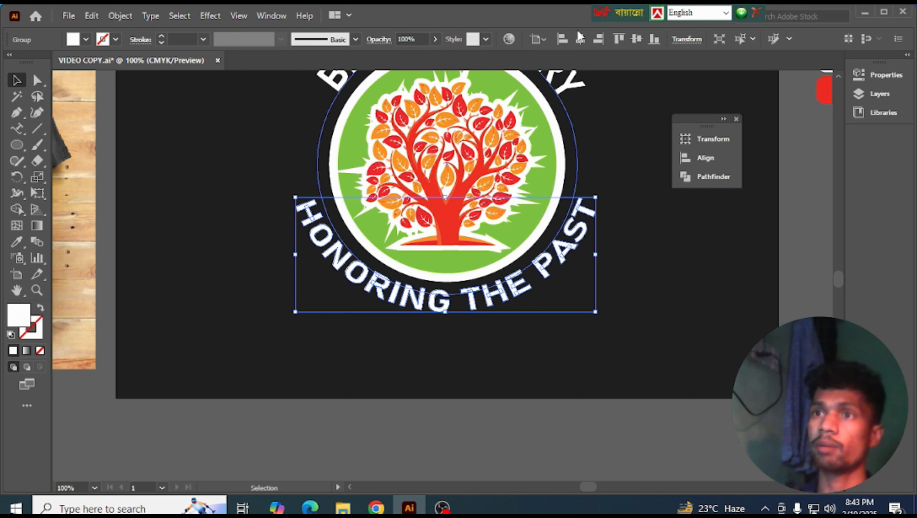
click(581, 41)
click(557, 299)
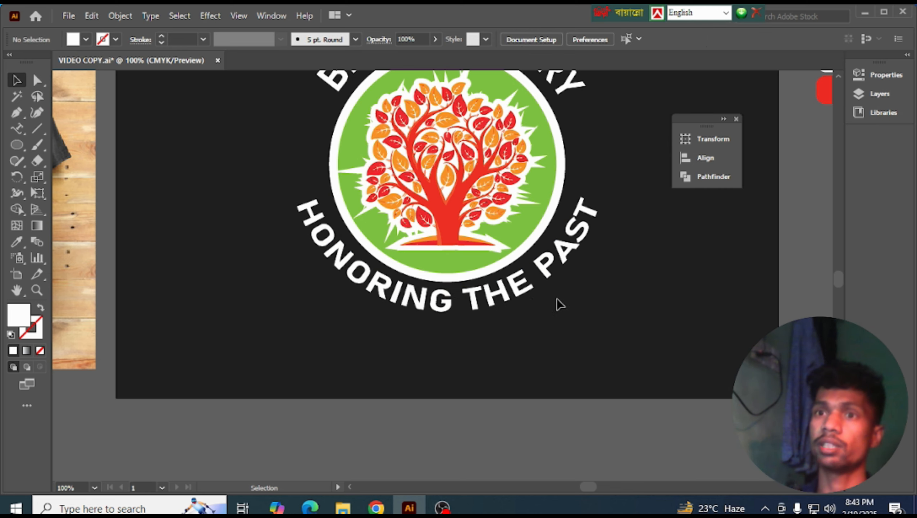
Narrow the HONORING THE PAST lettering a little more from both ends and center it horizontally again.
scroll(529, 299, up, 2)
scroll(512, 289, down, 2)
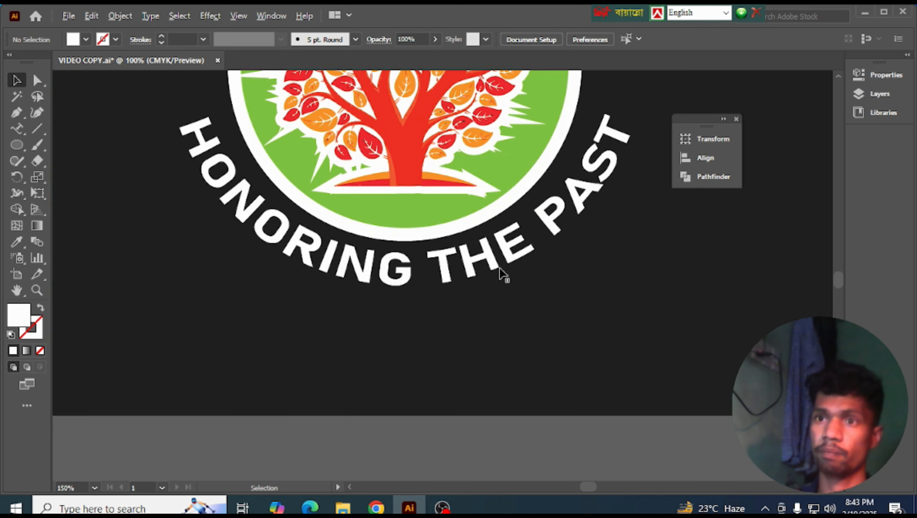
scroll(500, 269, down, 3)
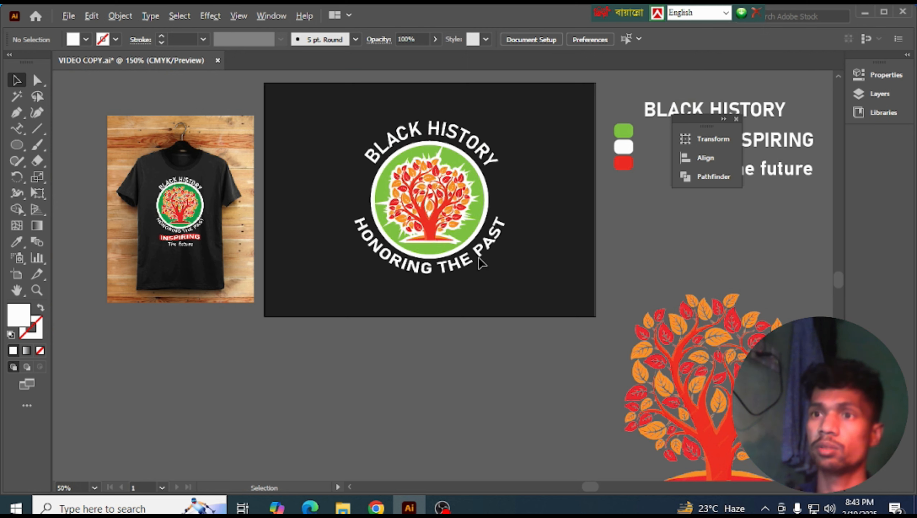
scroll(486, 258, up, 5)
scroll(438, 265, down, 2)
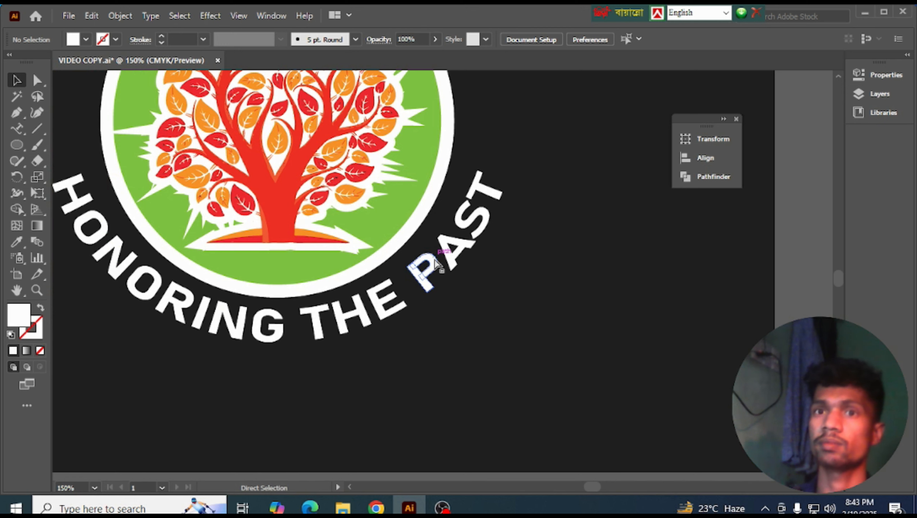
scroll(438, 270, left, 3)
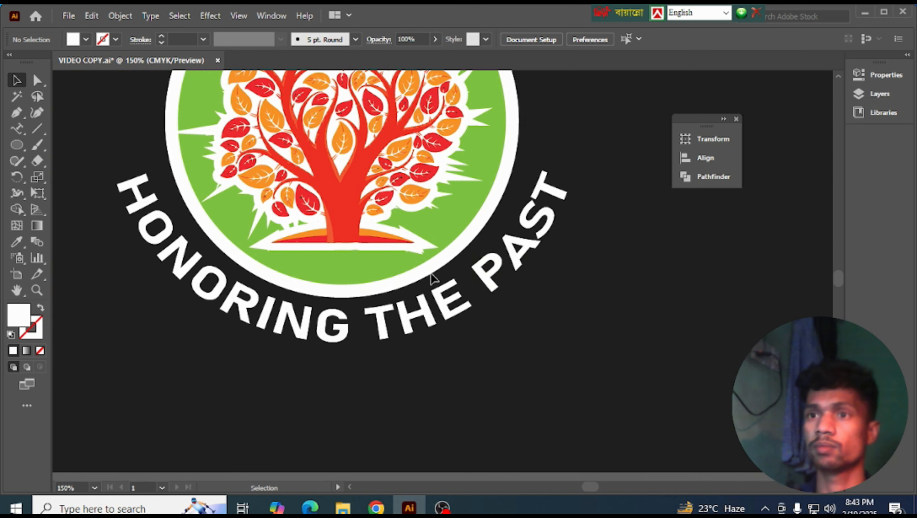
click(563, 203)
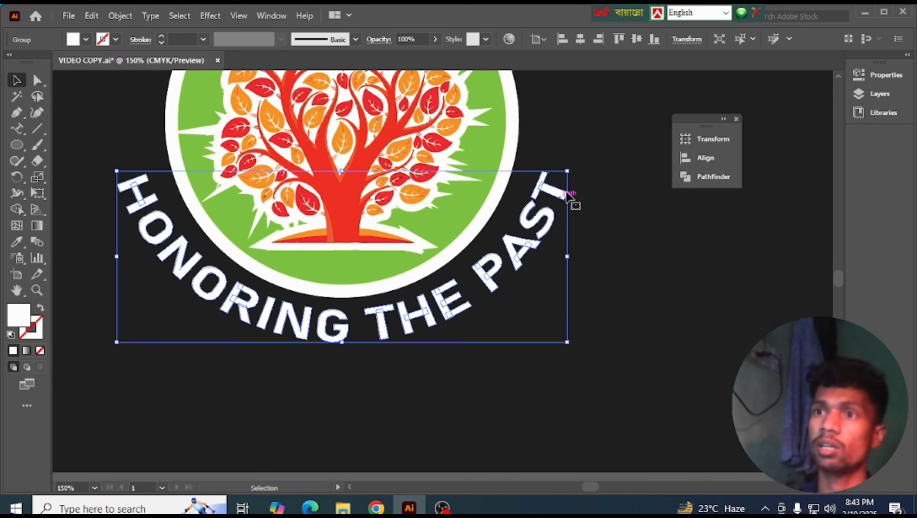
drag(570, 173, 542, 219)
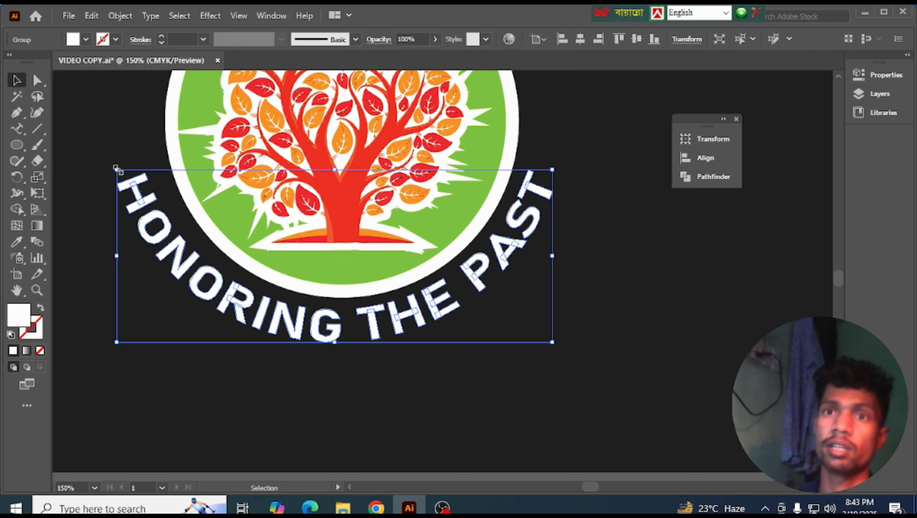
drag(116, 169, 126, 164)
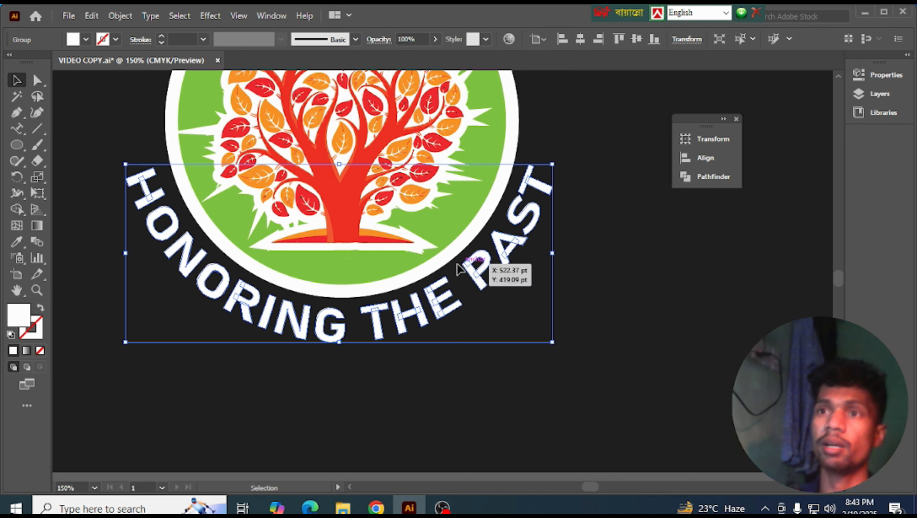
scroll(555, 109, up, 1)
click(580, 40)
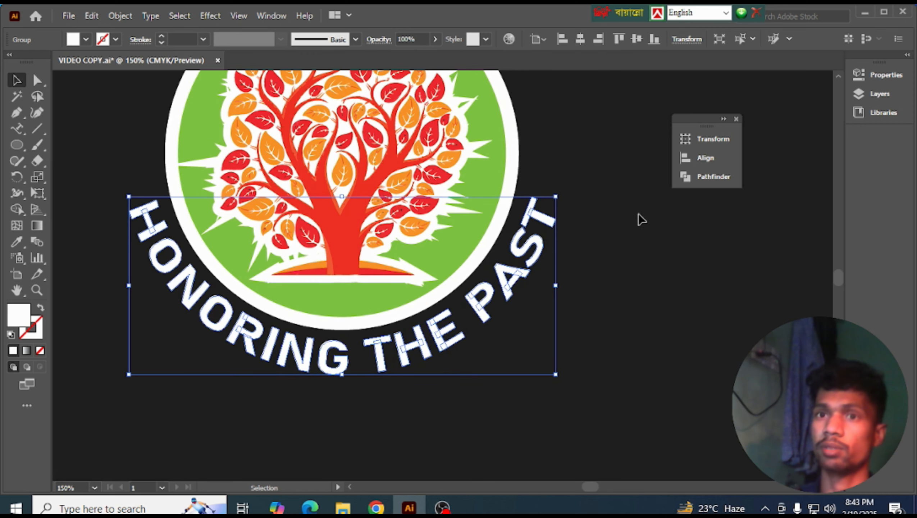
click(618, 289)
Compare the badge with the T-shirt reference and examine the reference's INSPIRING banner and the line beneath it.
scroll(433, 309, down, 3)
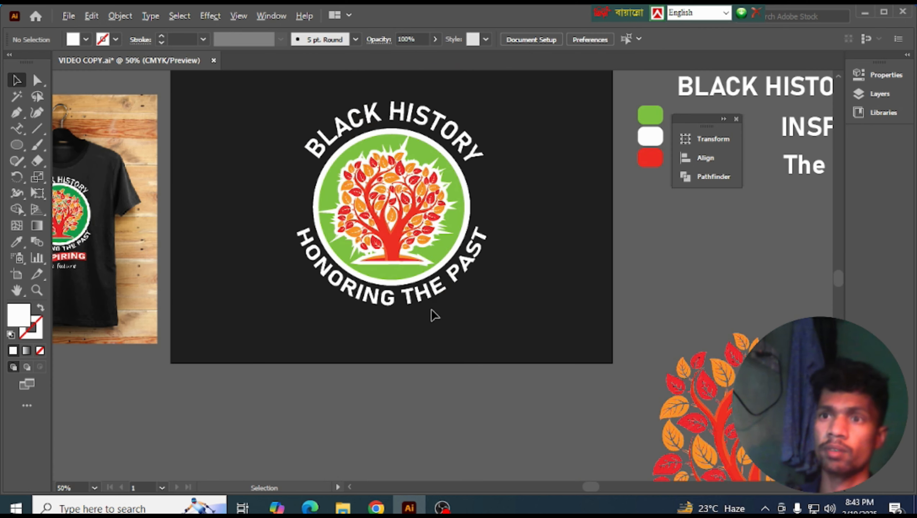
scroll(454, 303, down, 3)
scroll(441, 267, right, 1)
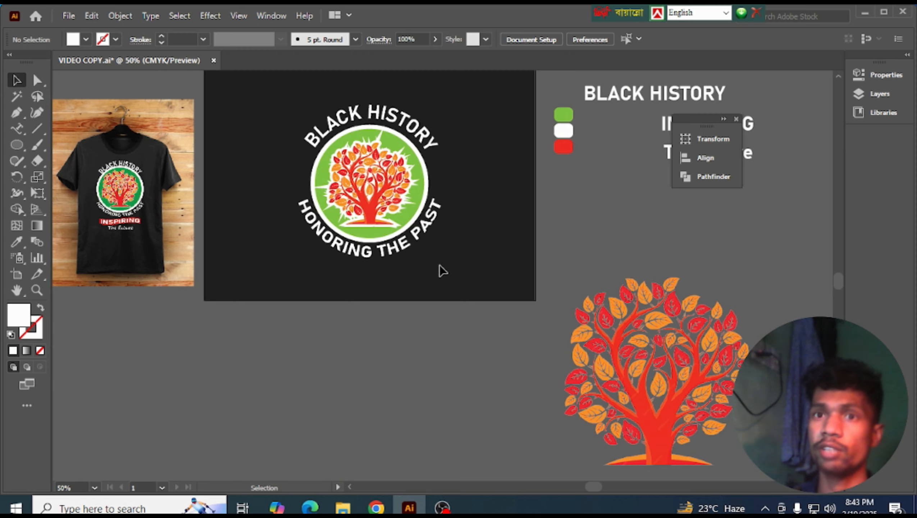
scroll(440, 265, left, 2)
scroll(192, 238, left, 1)
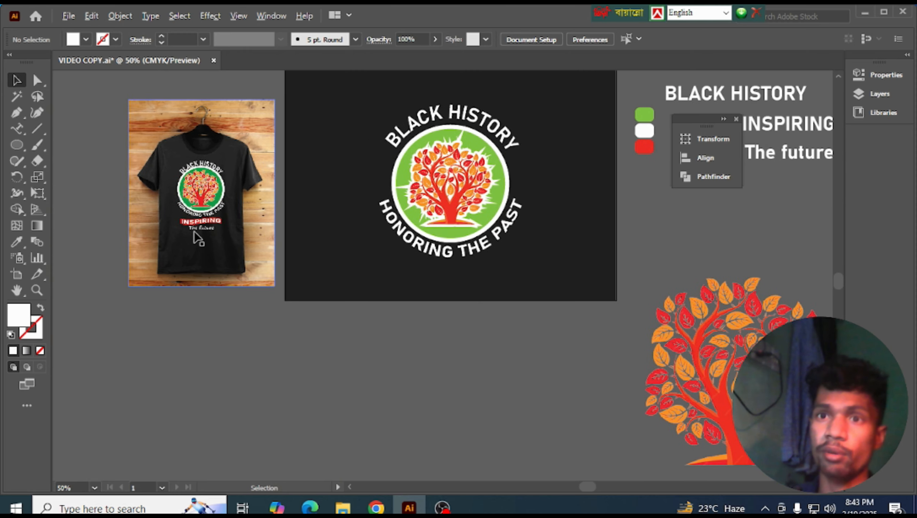
scroll(196, 238, up, 5)
scroll(220, 187, down, 4)
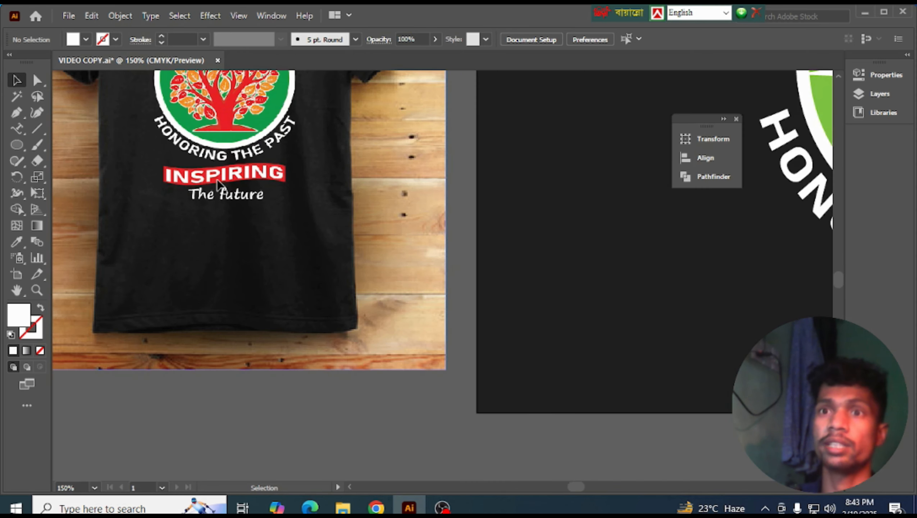
scroll(467, 251, up, 1)
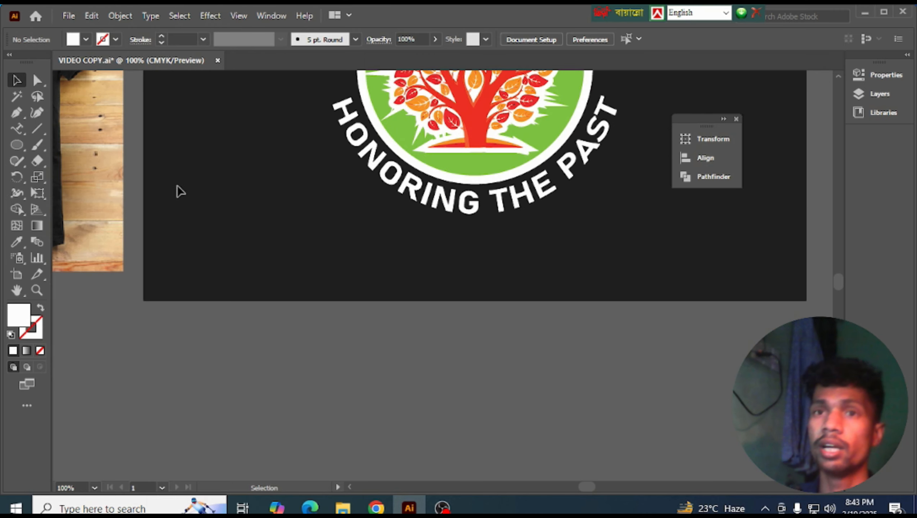
Draw a wide, flat rectangle below the HONORING THE PAST lettering and fill it with the tree trunk's red.
drag(16, 144, 92, 143)
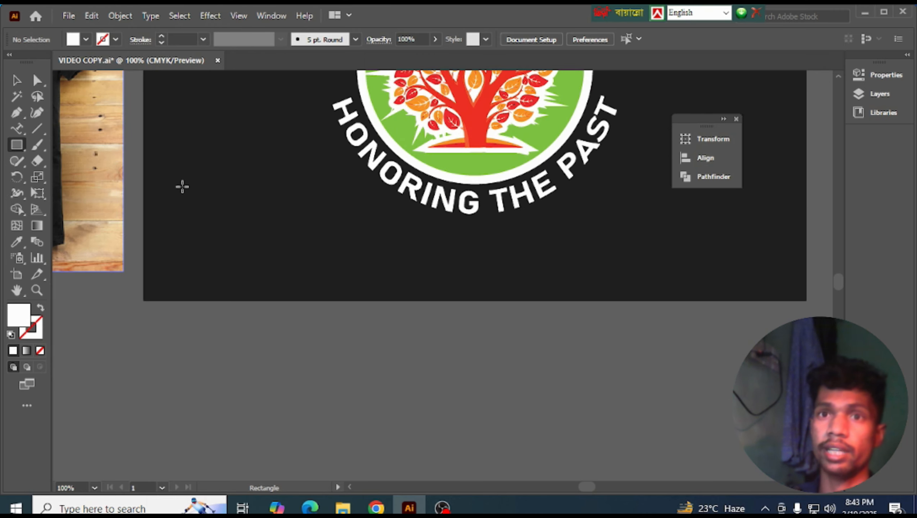
scroll(398, 265, right, 1)
drag(334, 249, 580, 276)
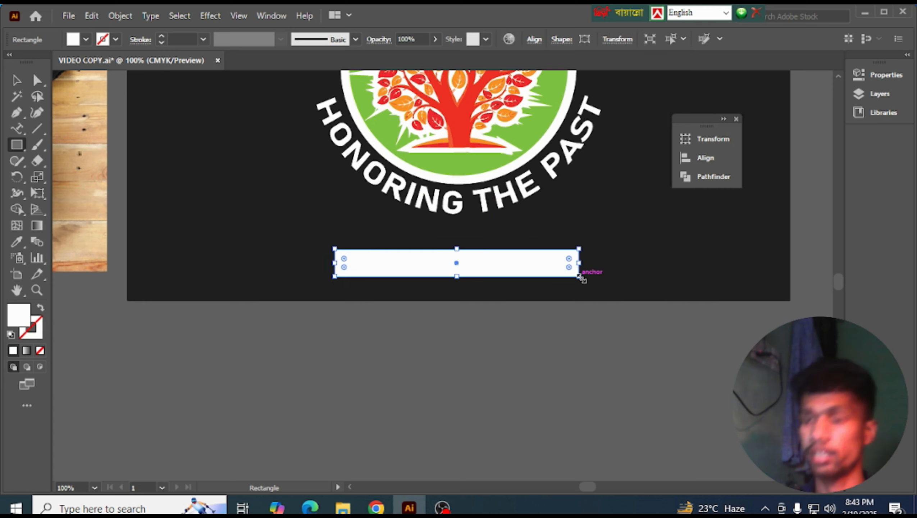
key(i)
click(462, 144)
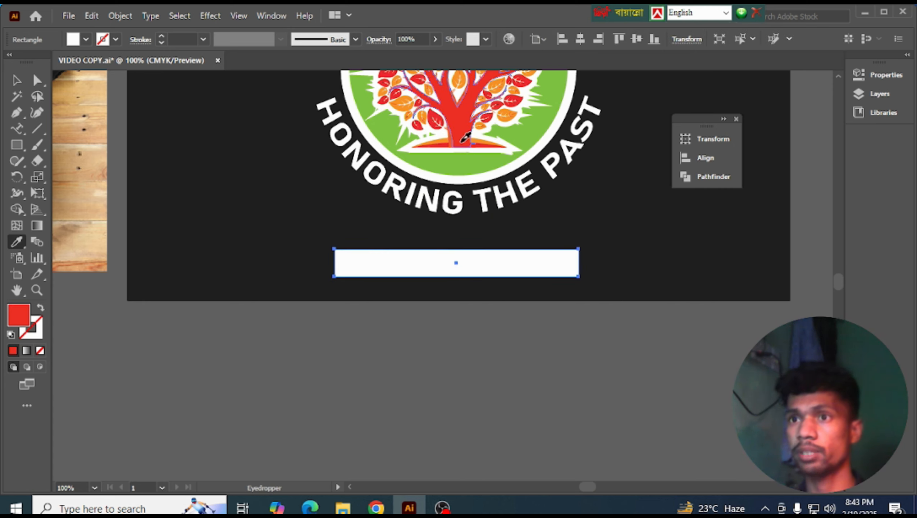
click(14, 81)
click(456, 279)
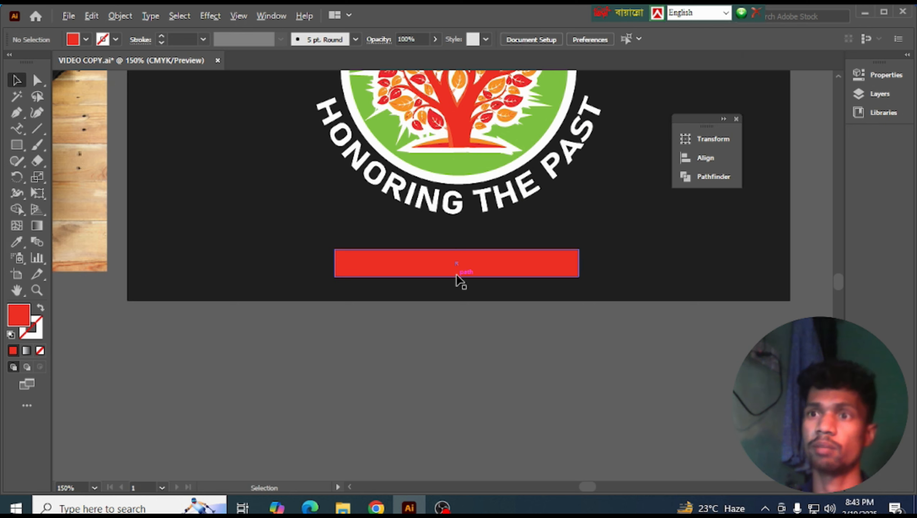
Move the INSPIRING text from beside the artboard to just below it and bring it to the front.
scroll(456, 274, up, 1)
scroll(502, 243, right, 1)
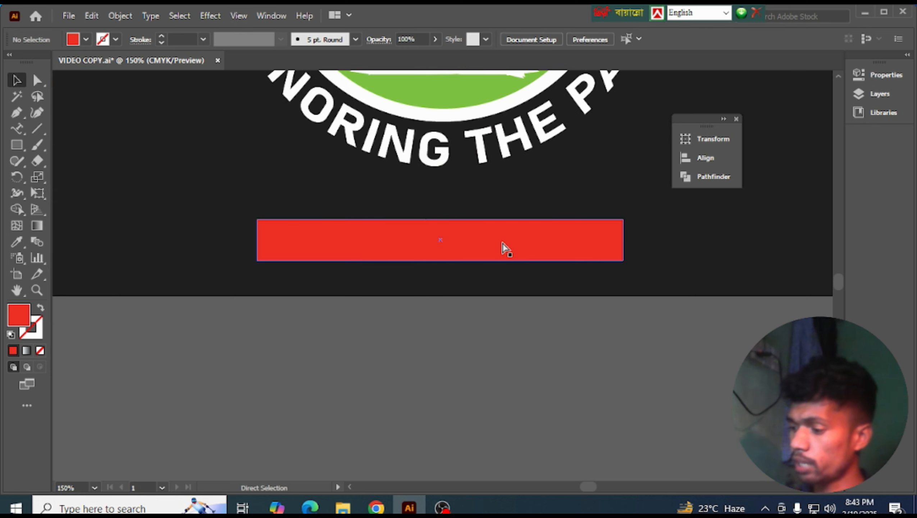
key(ctrl+minus)
key(ctrl+minus)
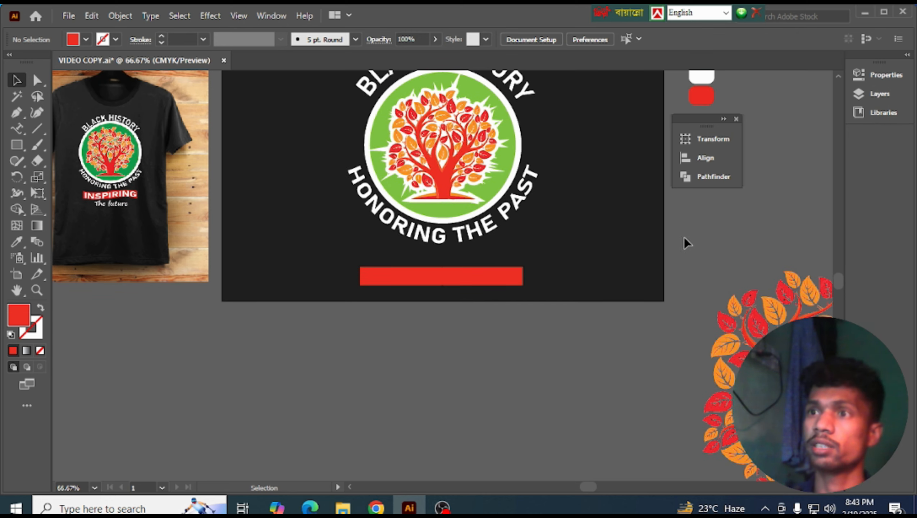
scroll(686, 240, up, 2)
key(ctrl+minus)
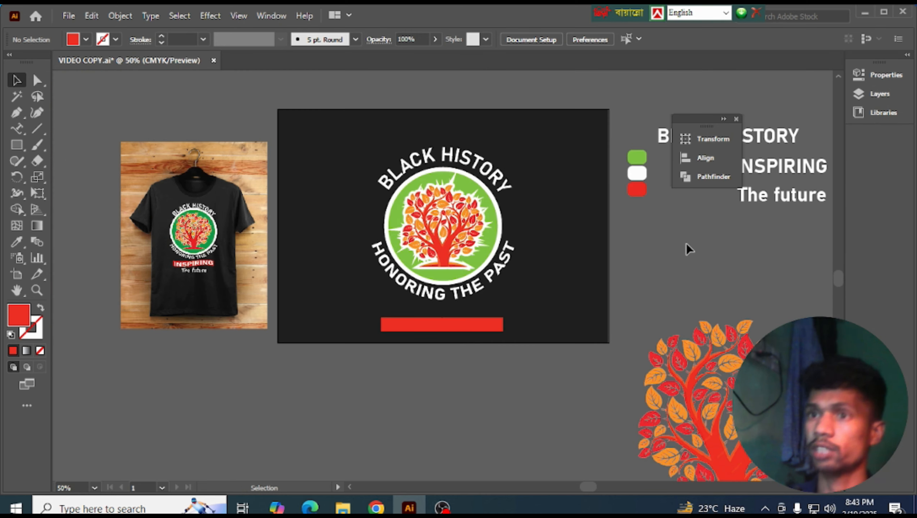
drag(785, 162, 443, 387)
right_click(443, 388)
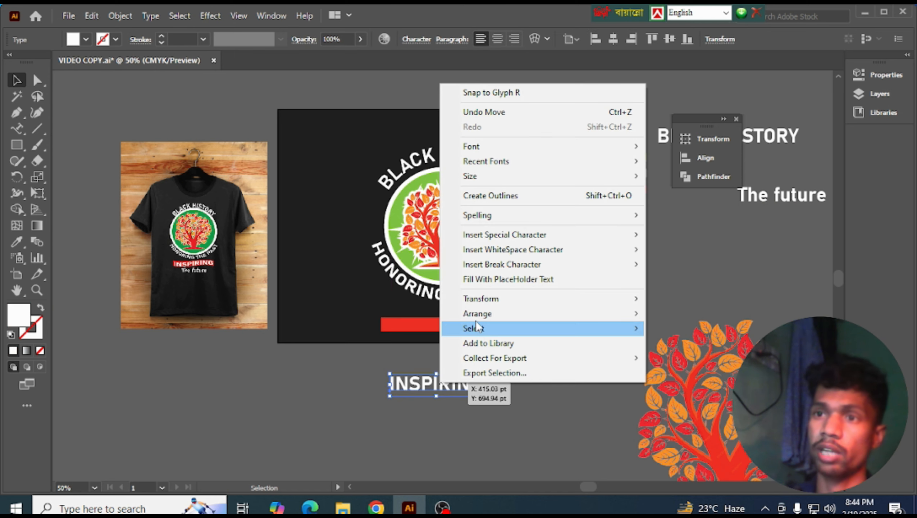
mouse_move(483, 314)
click(675, 314)
click(466, 411)
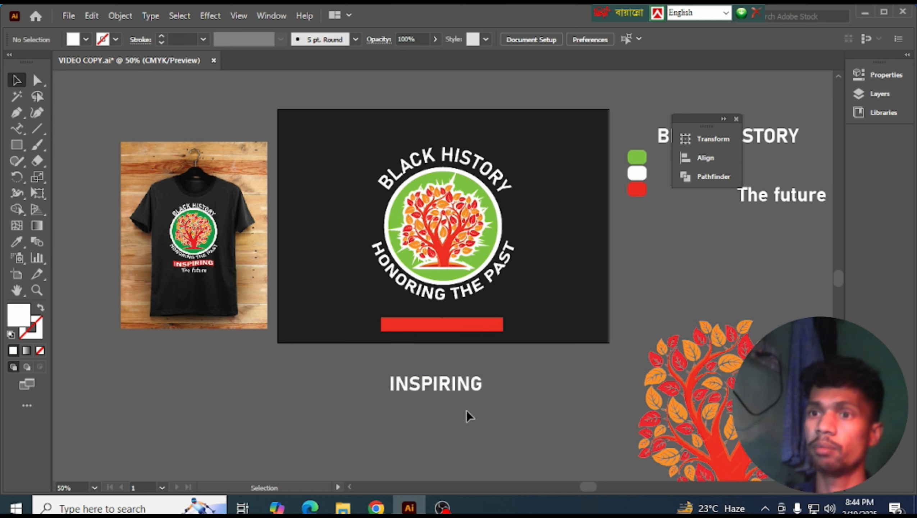
Place the INSPIRING text over the red rectangle and make the rectangle taller by extending its upper and lower edges.
drag(460, 387, 466, 328)
scroll(463, 332, up, 2)
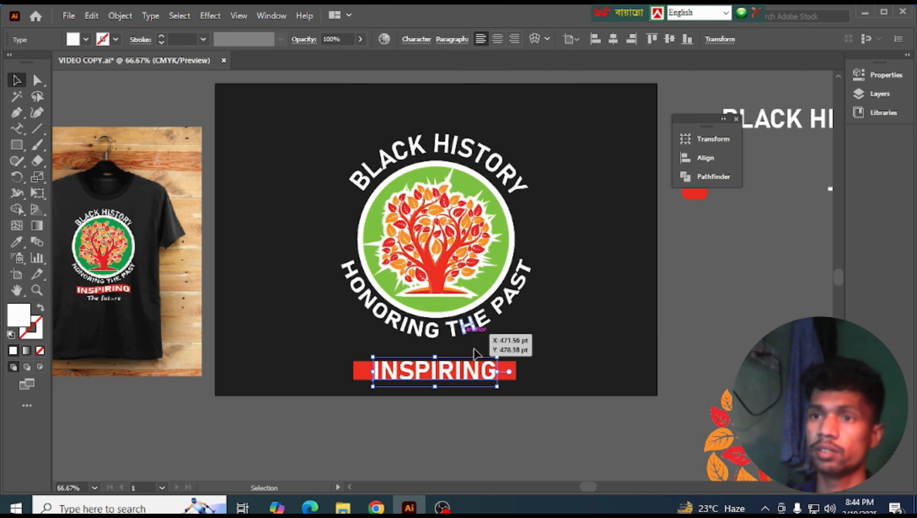
scroll(474, 348, down, 1)
scroll(522, 345, up, 2)
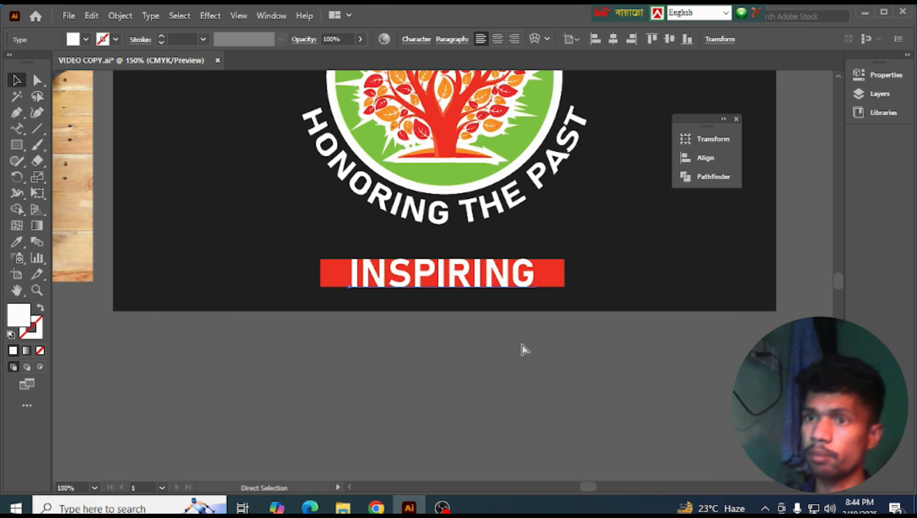
click(480, 290)
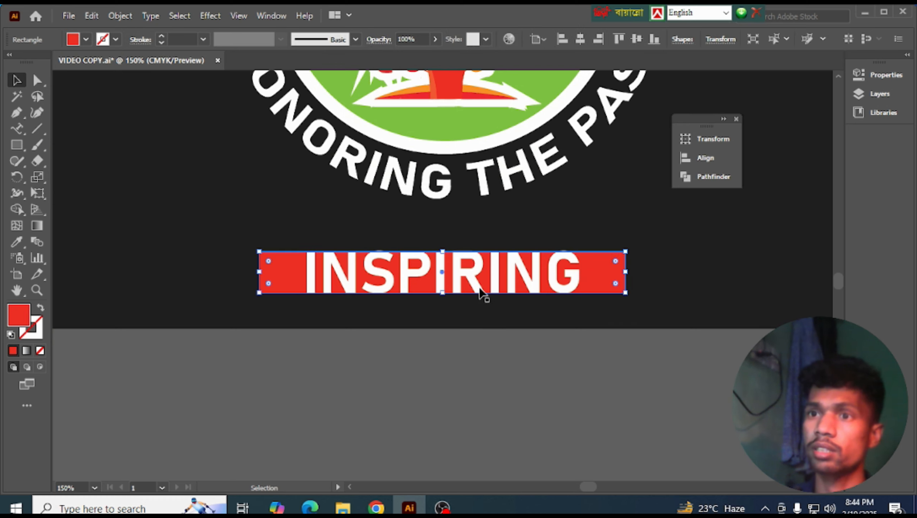
drag(443, 294, 443, 302)
drag(444, 251, 443, 245)
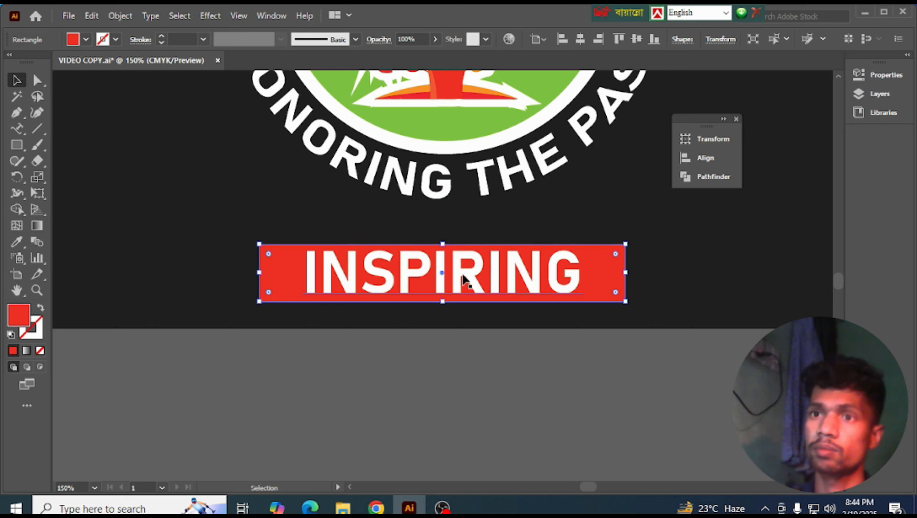
Stretch the INSPIRING text wider on both sides to fill more of the red banner.
click(471, 280)
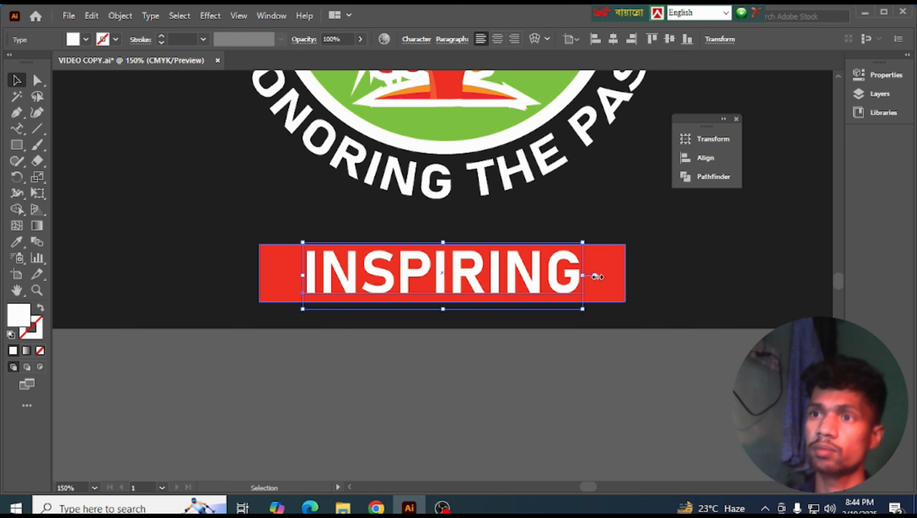
drag(597, 276, 620, 276)
mouse_move(304, 277)
mouse_down()
mouse_move(291, 268)
mouse_move(288, 276)
mouse_up()
click(462, 396)
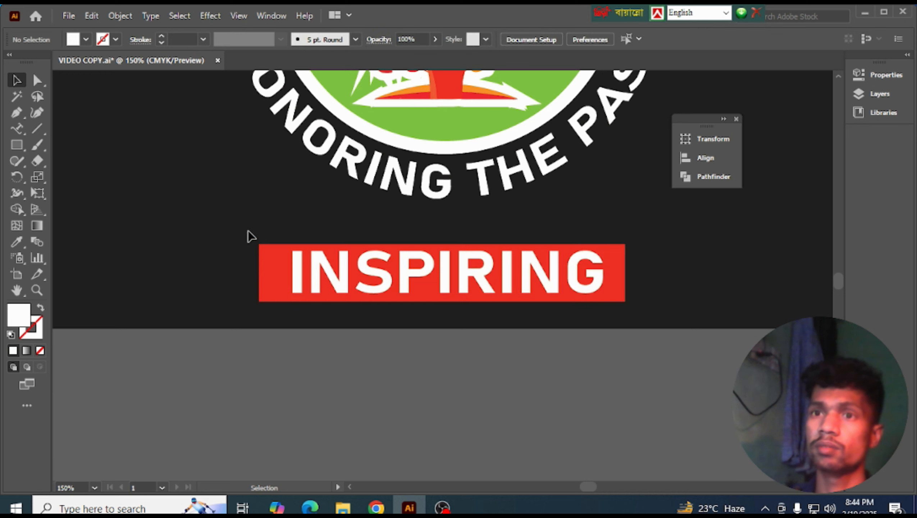
Center the INSPIRING text and the red rectangle horizontally with each other and group them.
drag(338, 299, 339, 300)
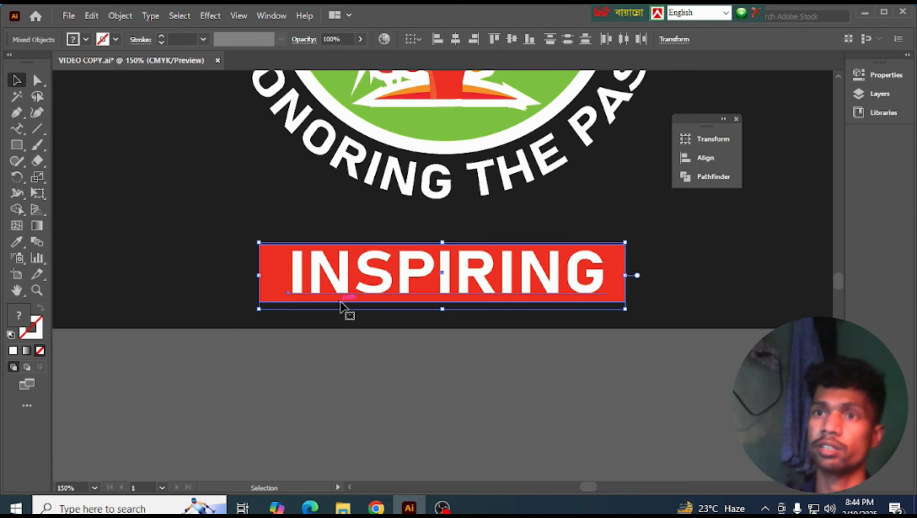
click(456, 40)
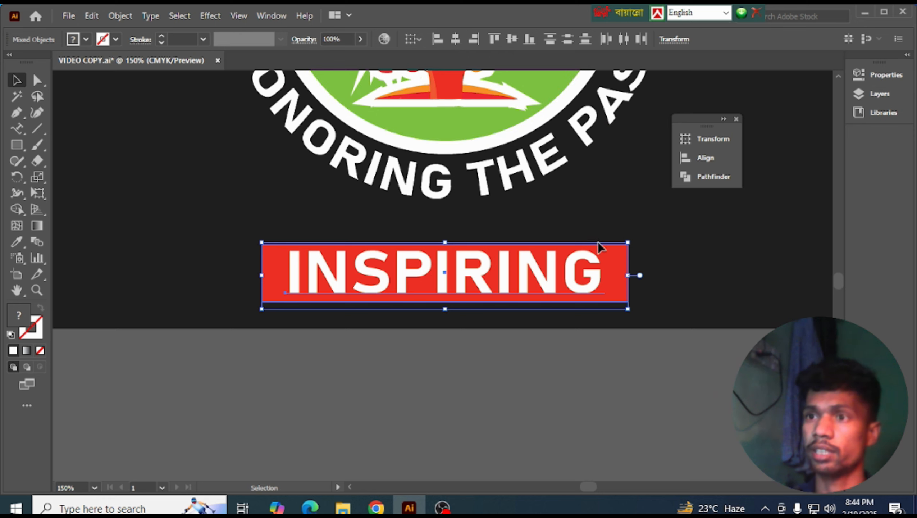
click(681, 256)
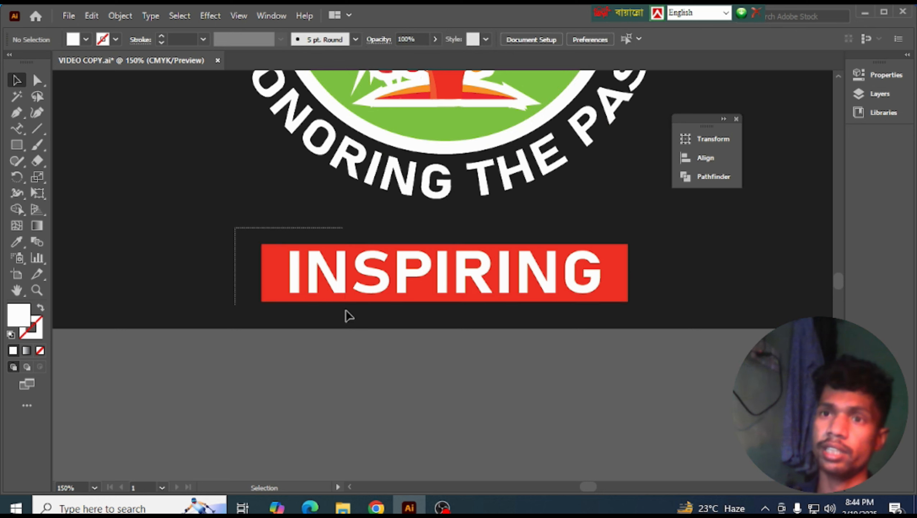
drag(346, 311, 350, 319)
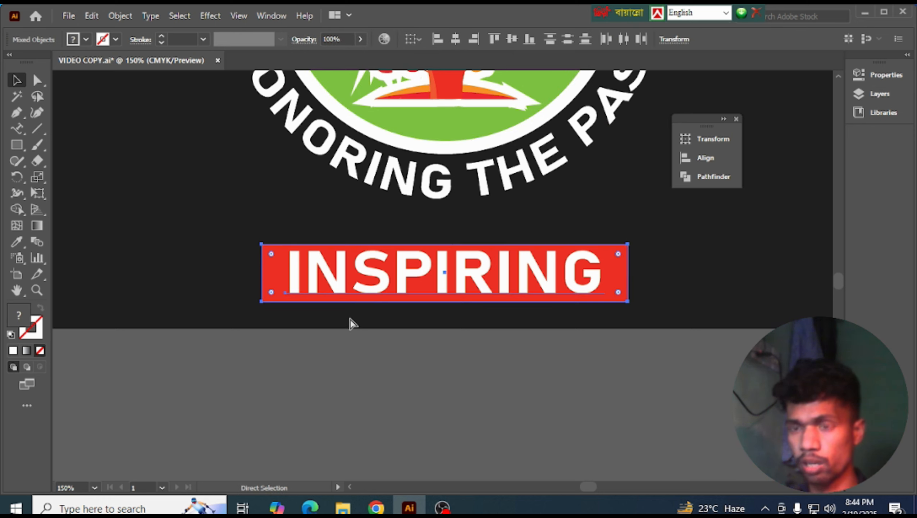
key(v)
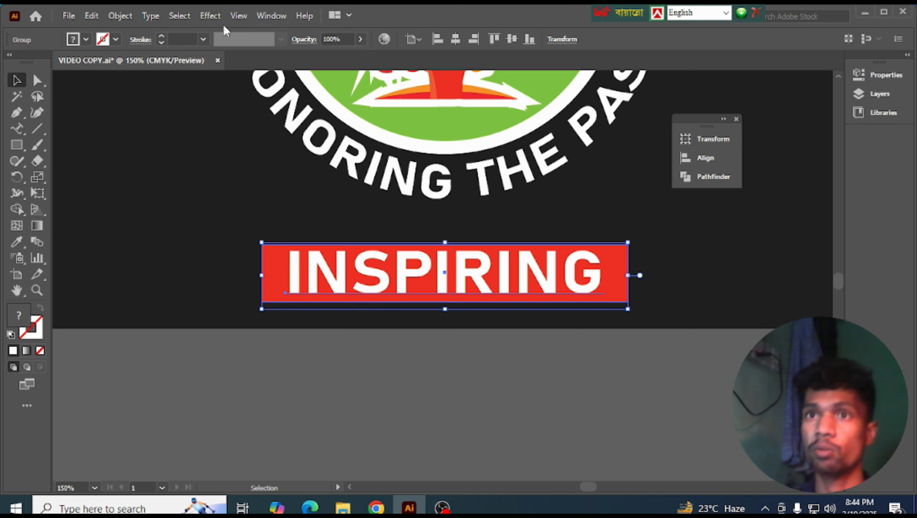
Apply a horizontal Flag warp with a bend of -50% to the INSPIRING banner group.
click(218, 15)
mouse_move(261, 196)
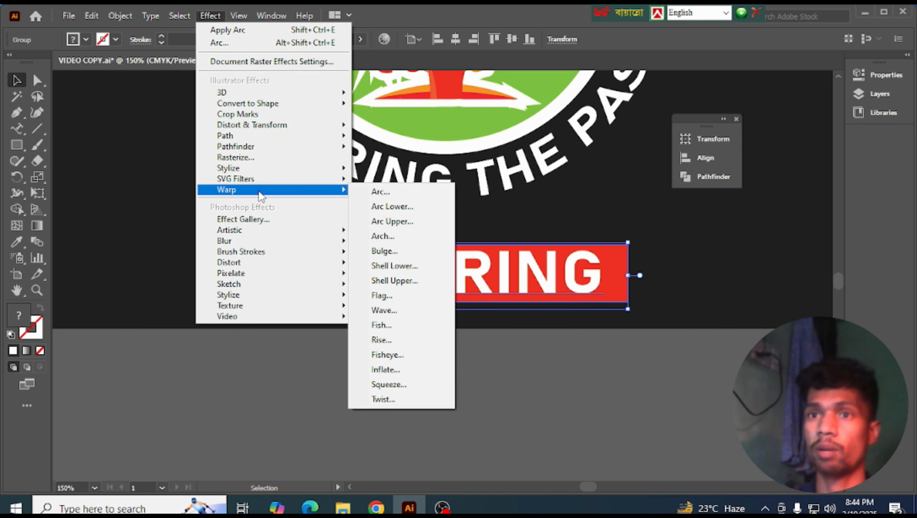
click(416, 301)
drag(463, 269, 561, 386)
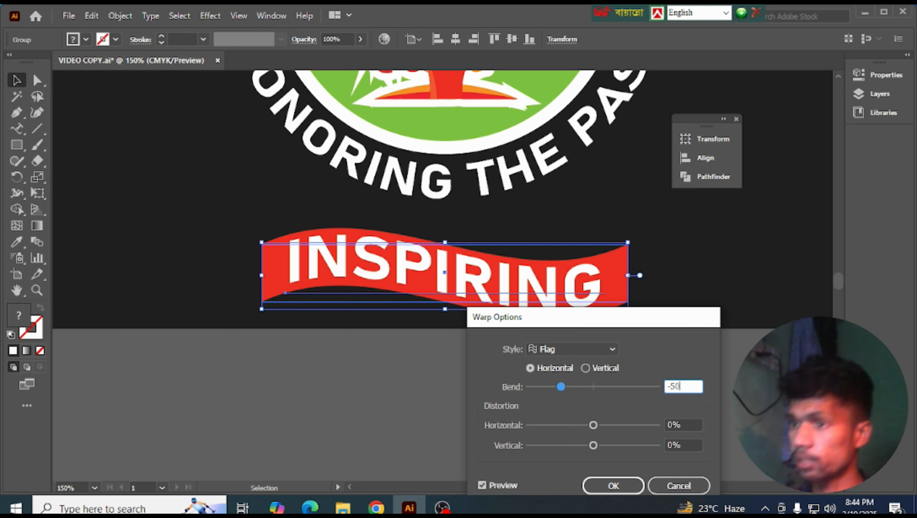
key(Return)
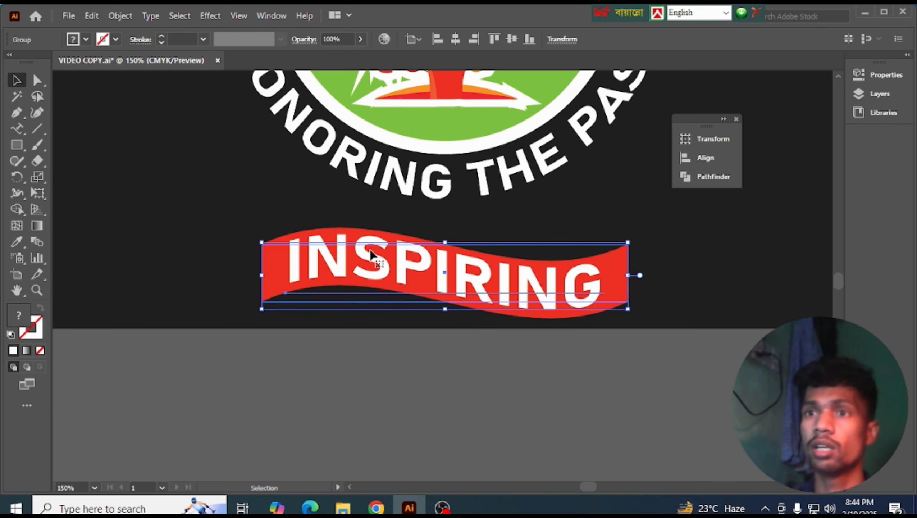
Expand the appearance of the warped INSPIRING banner.
click(122, 16)
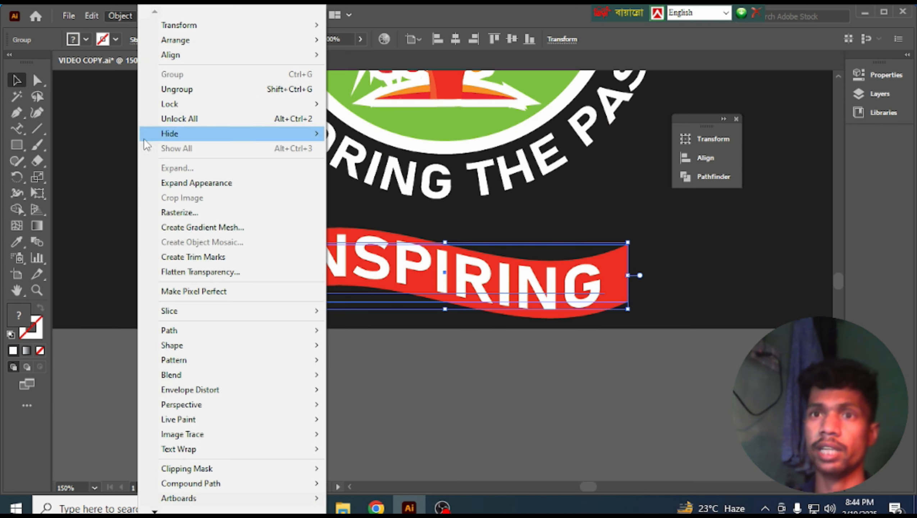
click(223, 185)
click(400, 374)
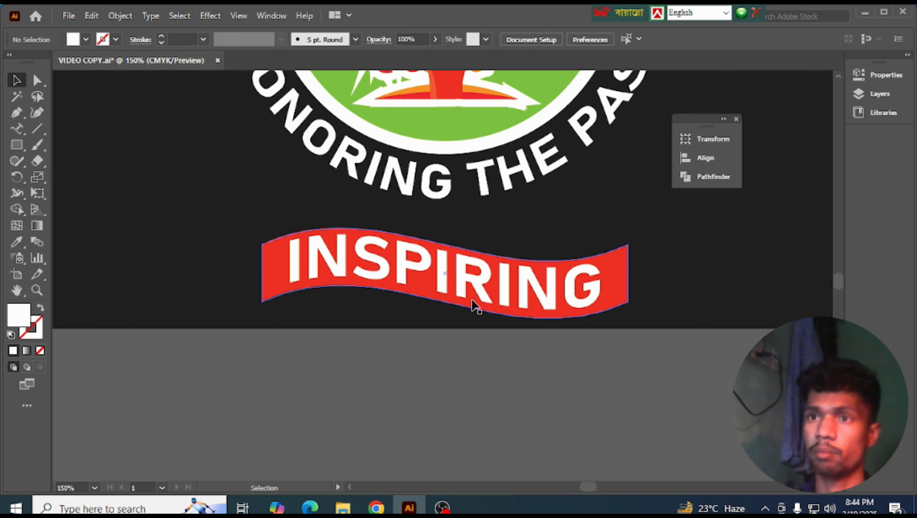
Move the wavy banner up close beneath the HONORING THE PAST lettering and center it horizontally on the artboard.
drag(474, 308, 467, 260)
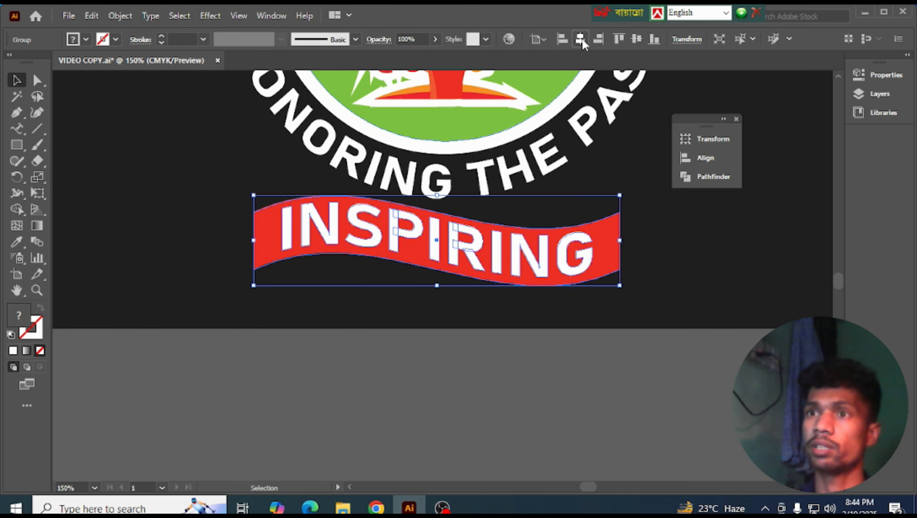
click(582, 39)
click(547, 284)
scroll(518, 275, down, 1)
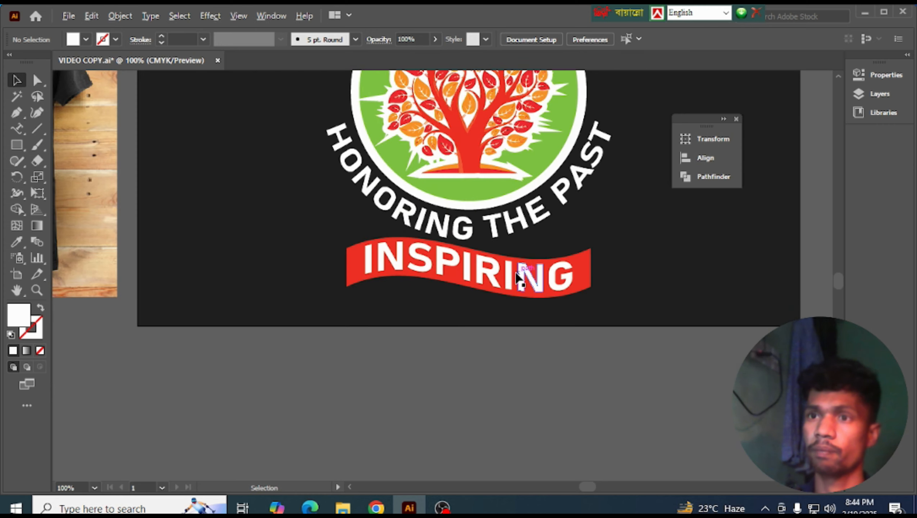
scroll(516, 273, down, 2)
scroll(518, 274, up, 2)
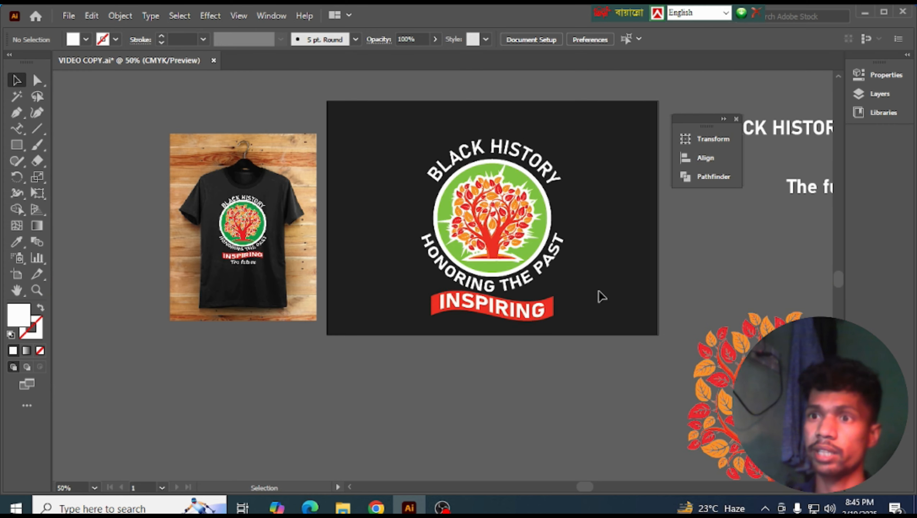
scroll(601, 297, down, 1)
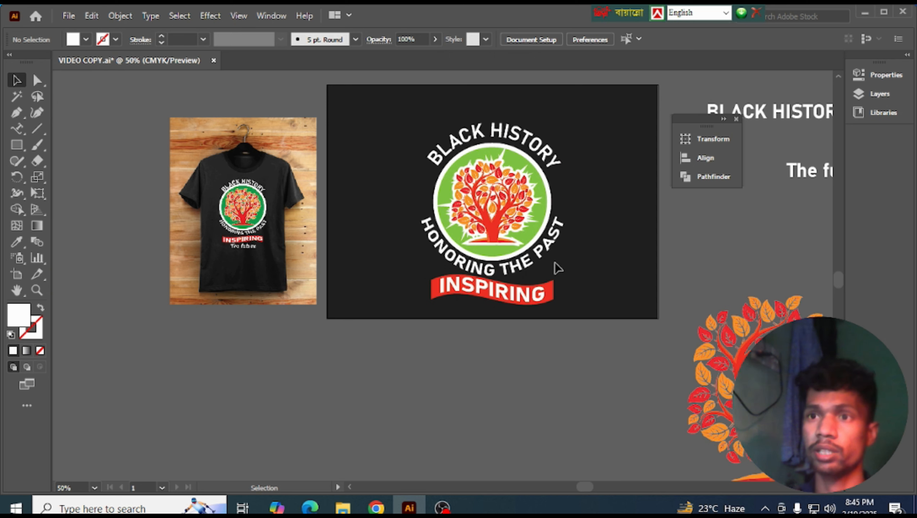
Select the whole badge design with its curved lettering and banner and scale it down slightly.
drag(405, 119, 562, 298)
scroll(529, 265, right, 3)
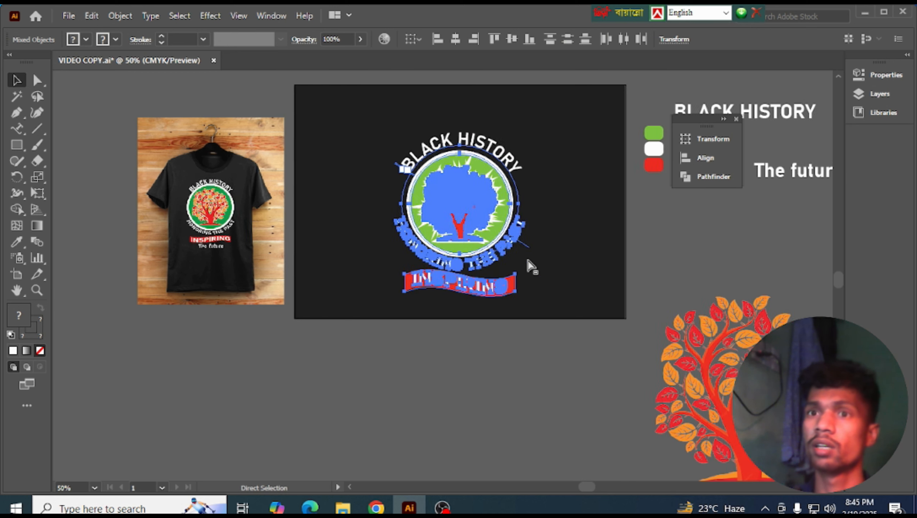
click(589, 360)
Move the text The future from beside the artboard to below the INSPIRING banner and bring it to the front.
drag(774, 173, 445, 311)
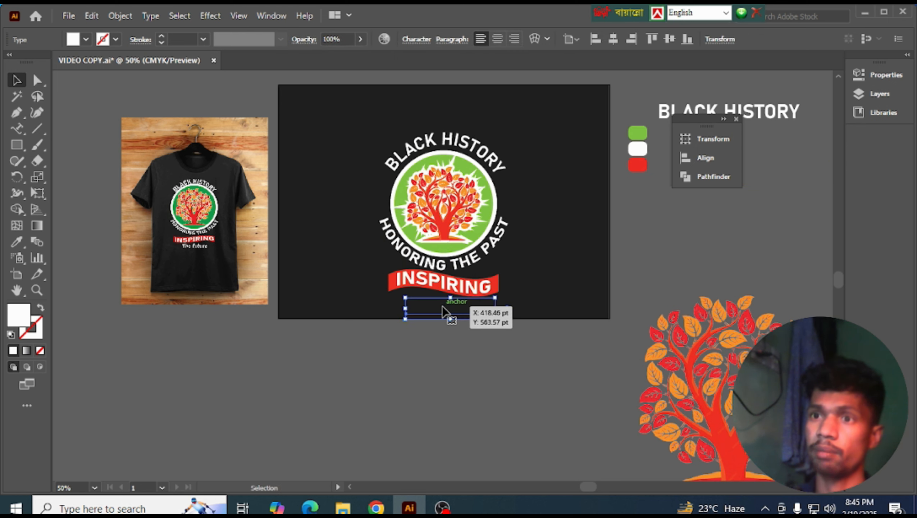
key(ctrl+minus)
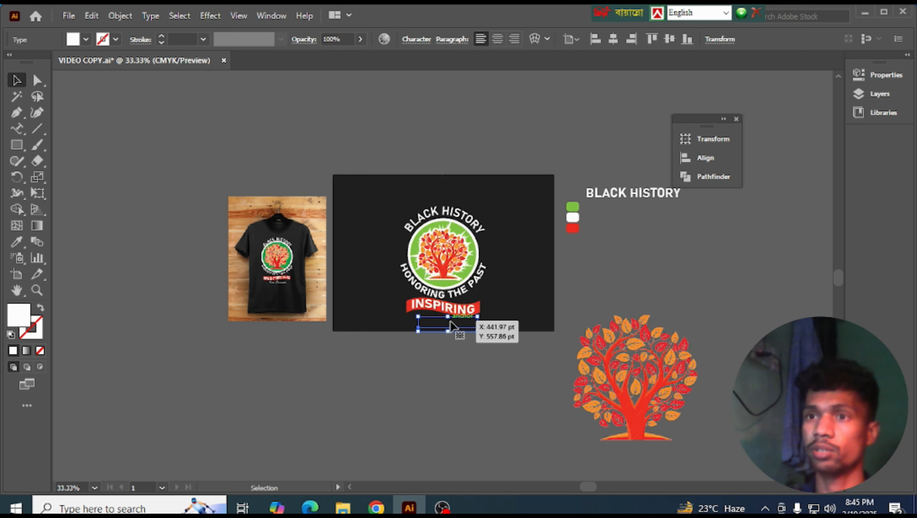
right_click(450, 321)
mouse_move(515, 425)
click(684, 427)
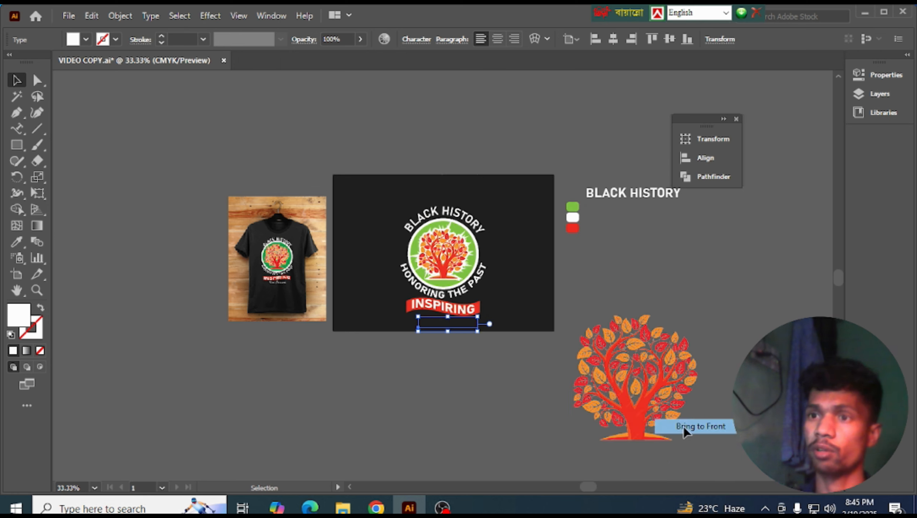
scroll(608, 233, down, 2)
scroll(476, 279, up, 1)
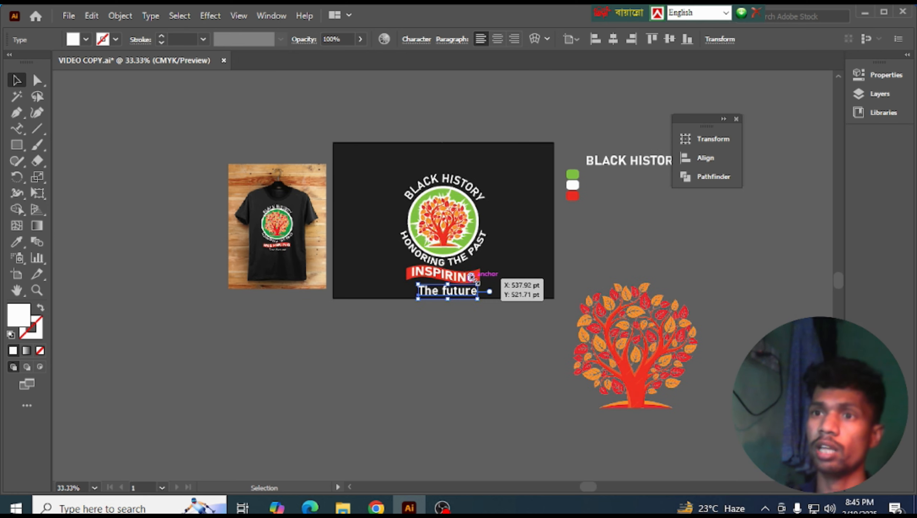
Change the font of the text The future to Segoe Print Bold.
scroll(476, 290, up, 3)
scroll(474, 295, up, 1)
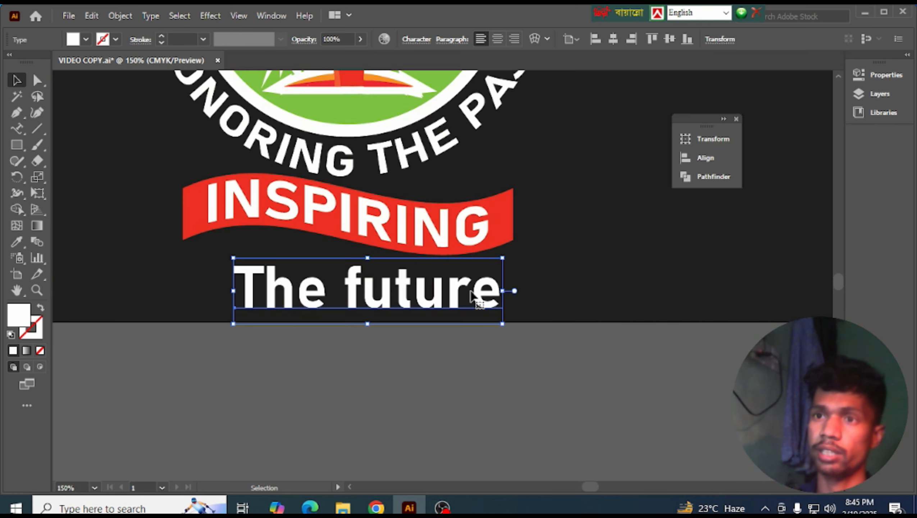
key(ctrl+t)
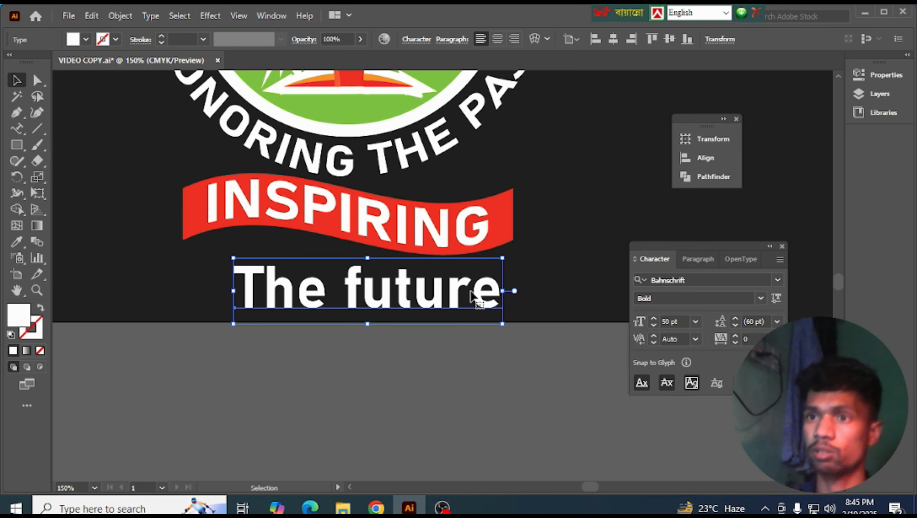
click(777, 281)
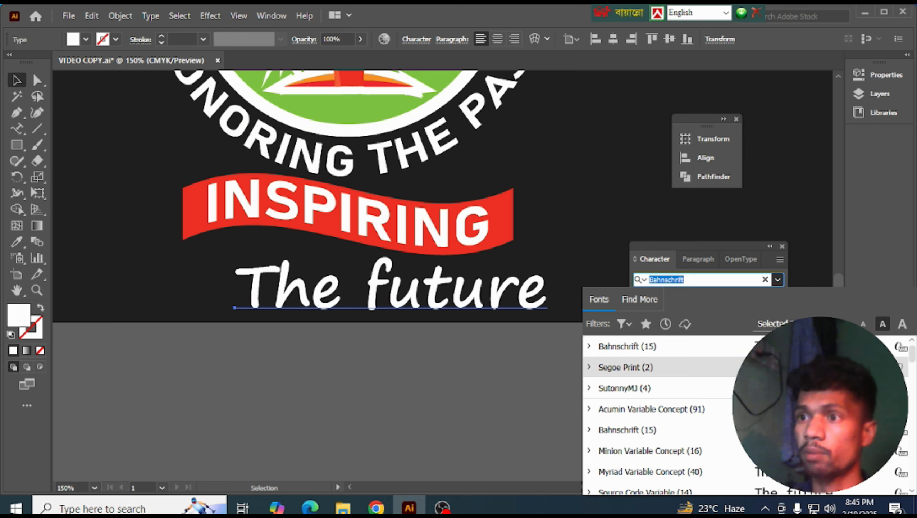
click(626, 367)
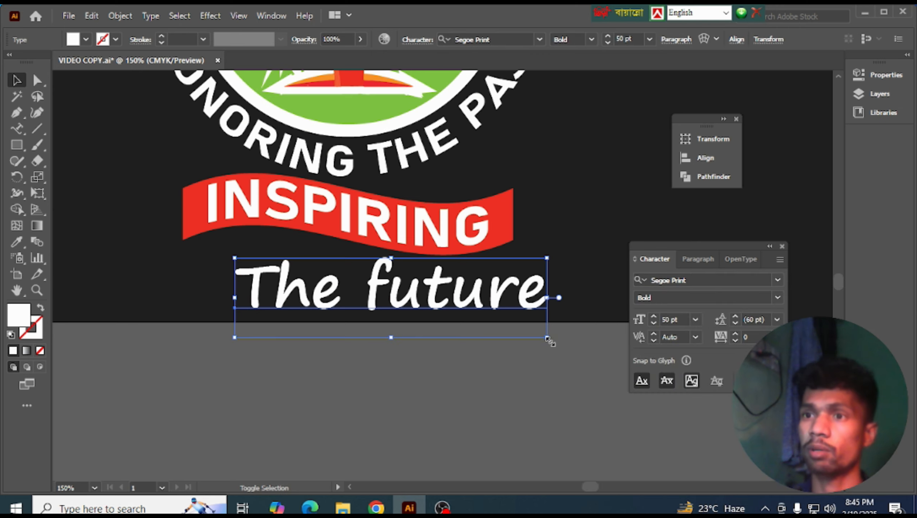
Scale the text The future down to about 31 pt and place it under the right half of the banner.
drag(549, 340, 489, 321)
drag(439, 302, 468, 301)
click(479, 330)
click(465, 287)
click(468, 357)
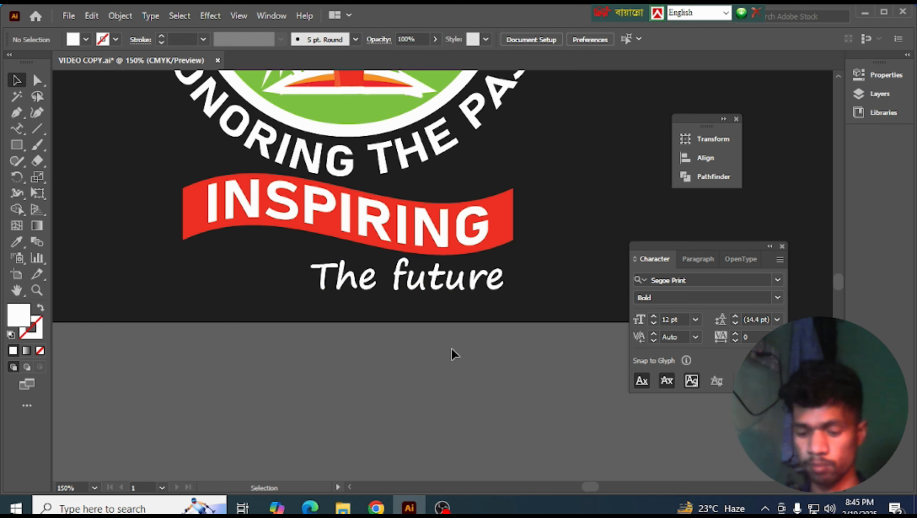
Move the text The future closer under the banner and center it horizontally on the artboard.
scroll(444, 340, down, 2)
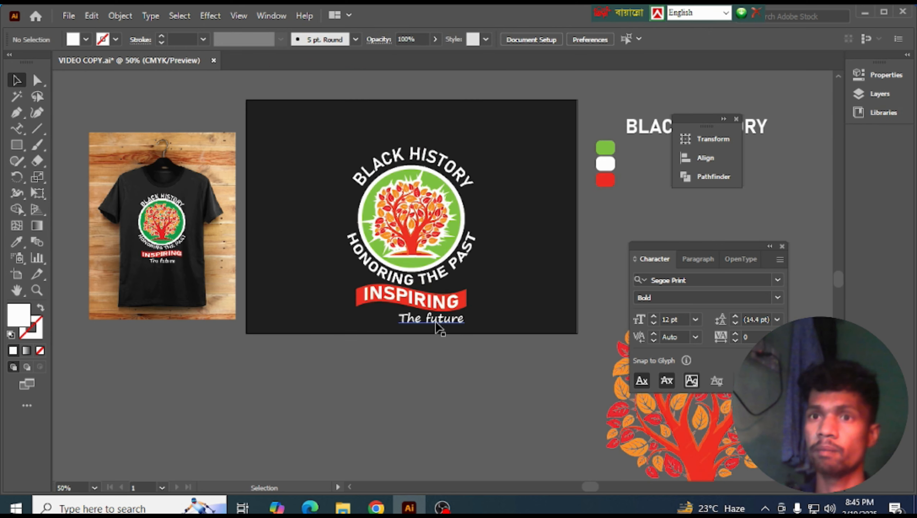
drag(436, 322, 405, 320)
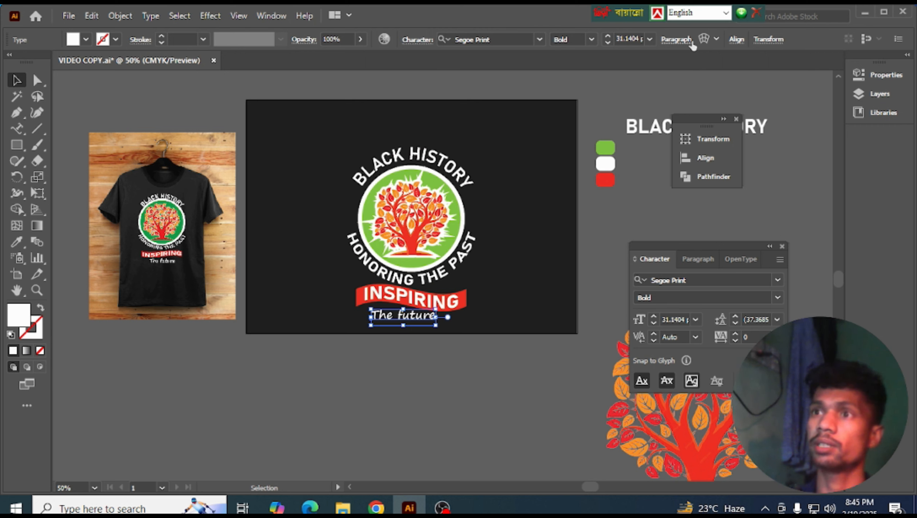
click(737, 40)
click(626, 77)
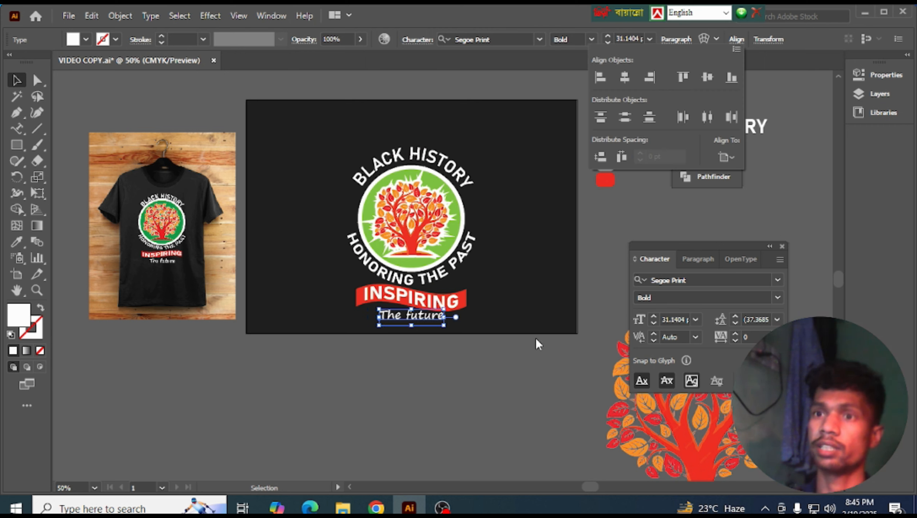
Group the complete design, from BLACK HISTORY down to The future, and expand its appearance.
drag(346, 144, 458, 335)
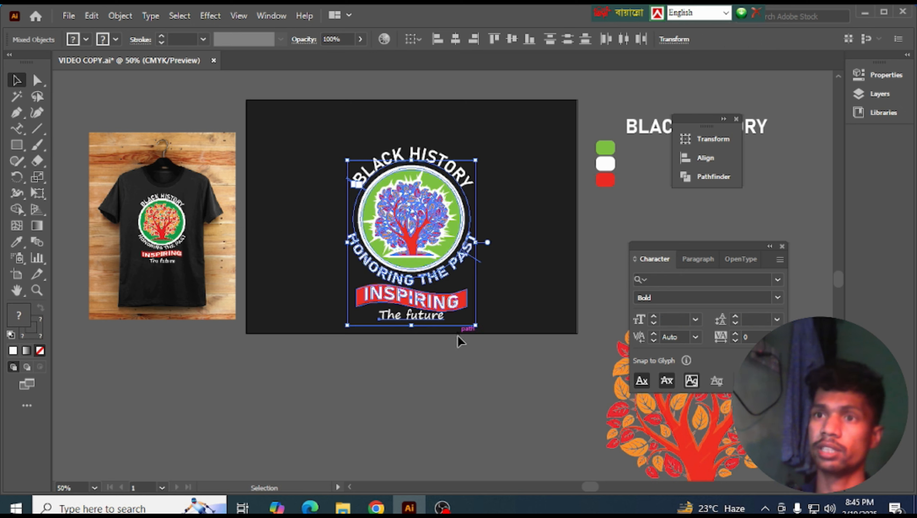
key(a)
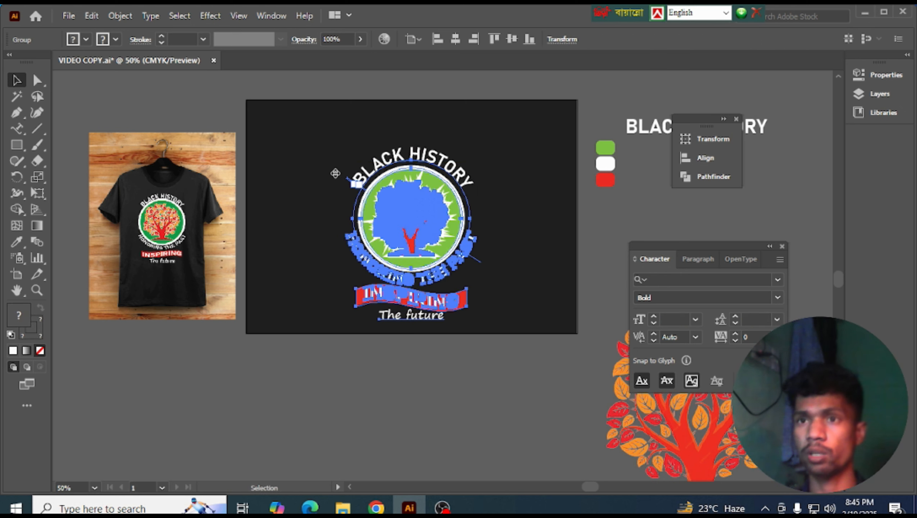
key(v)
click(121, 15)
click(214, 183)
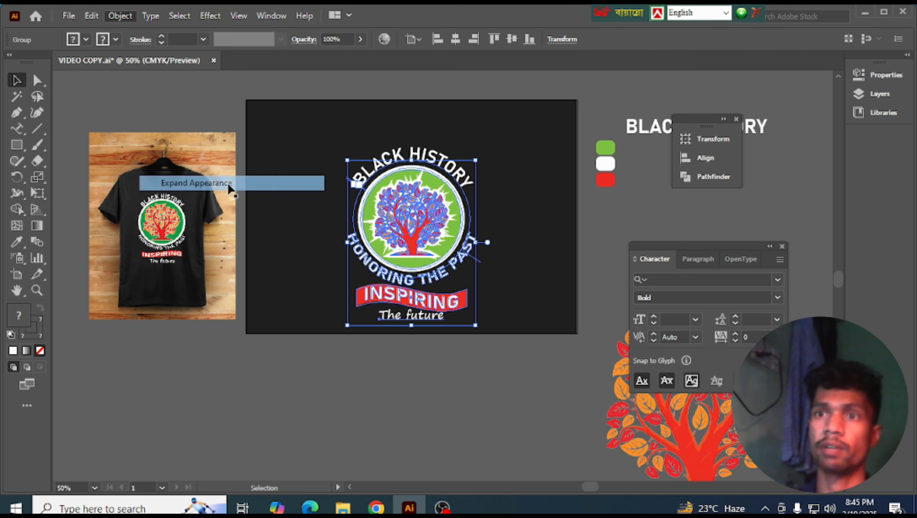
click(474, 395)
Move the grouped design up on the dark artboard to leave more space beneath The future.
click(460, 296)
click(466, 389)
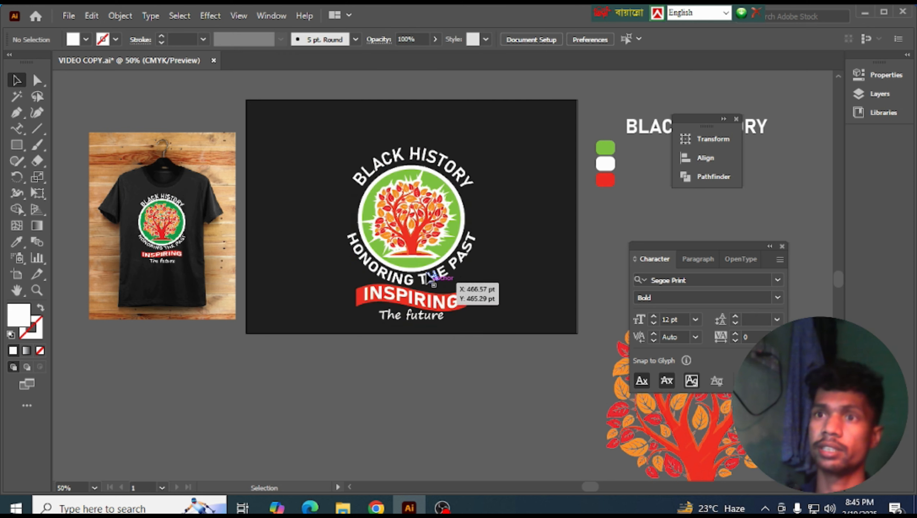
drag(437, 277, 437, 256)
click(448, 363)
scroll(353, 309, left, 3)
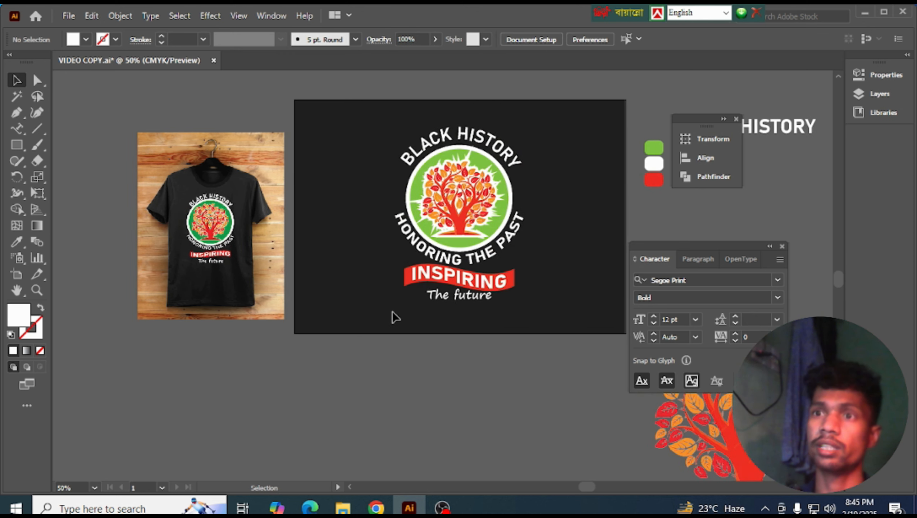